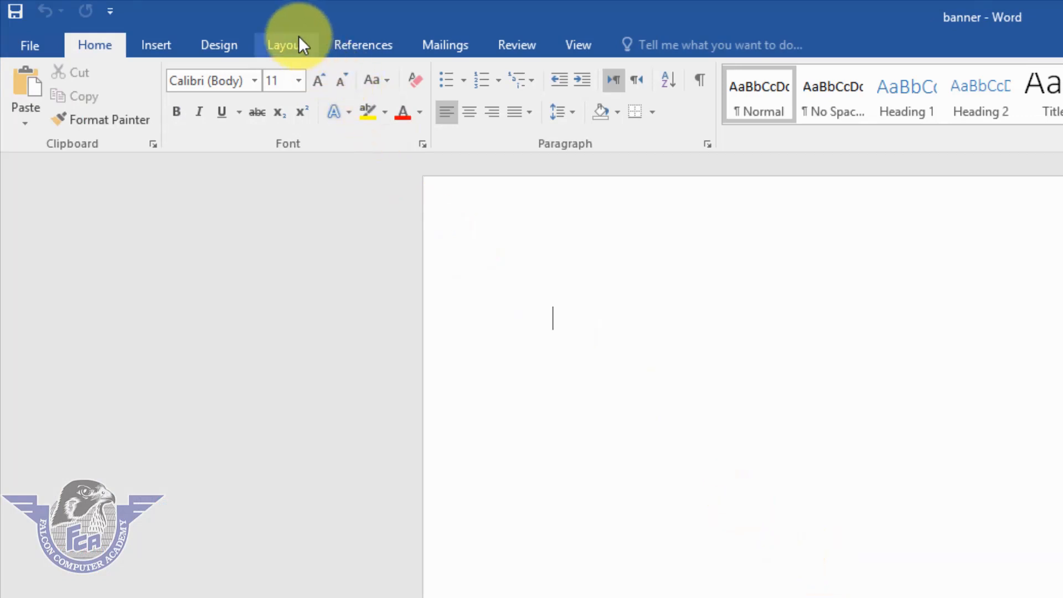
Set the paragraph Spacing After to 0 pt.
click(284, 53)
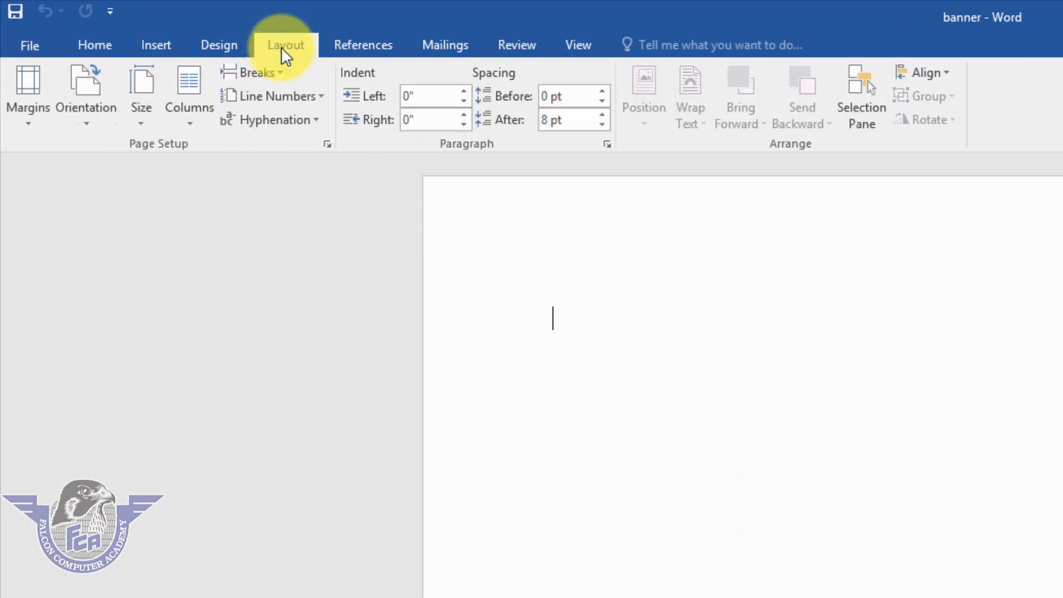
click(603, 125)
click(602, 125)
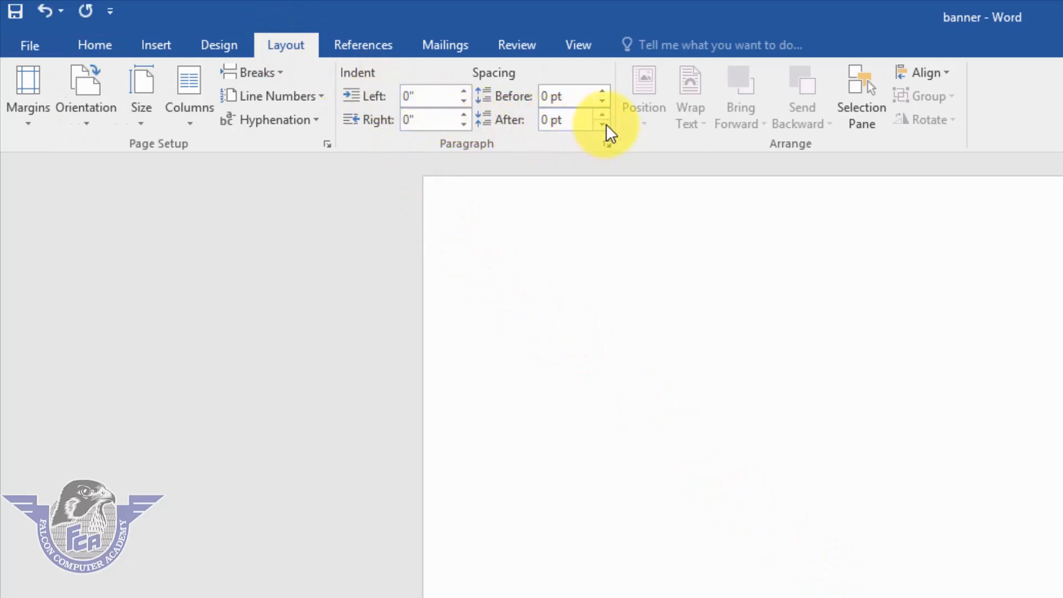
Set the top, bottom, left and right page margins to 0.2 inches.
click(39, 123)
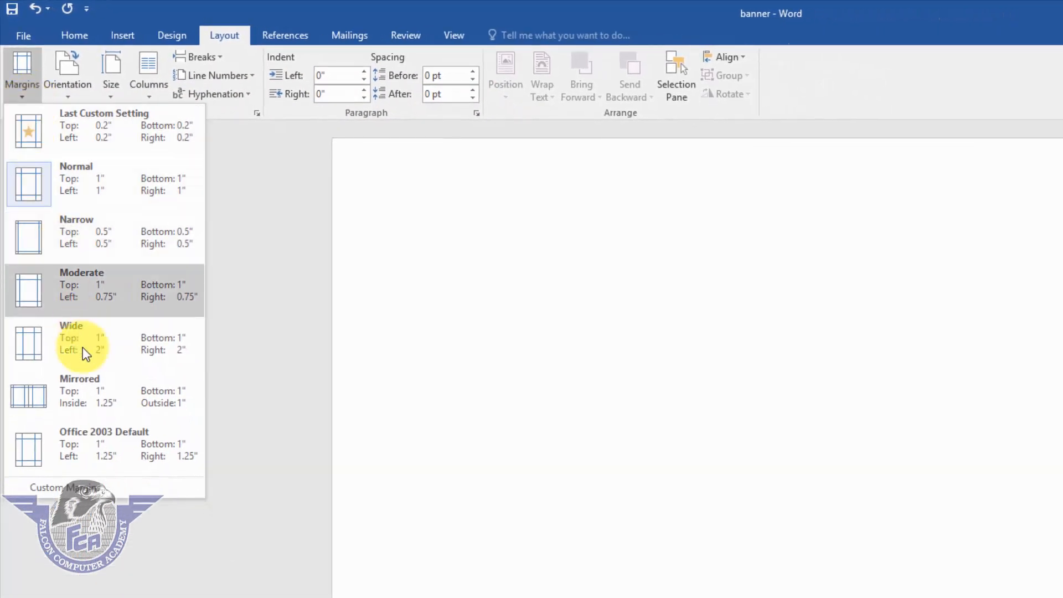
click(100, 490)
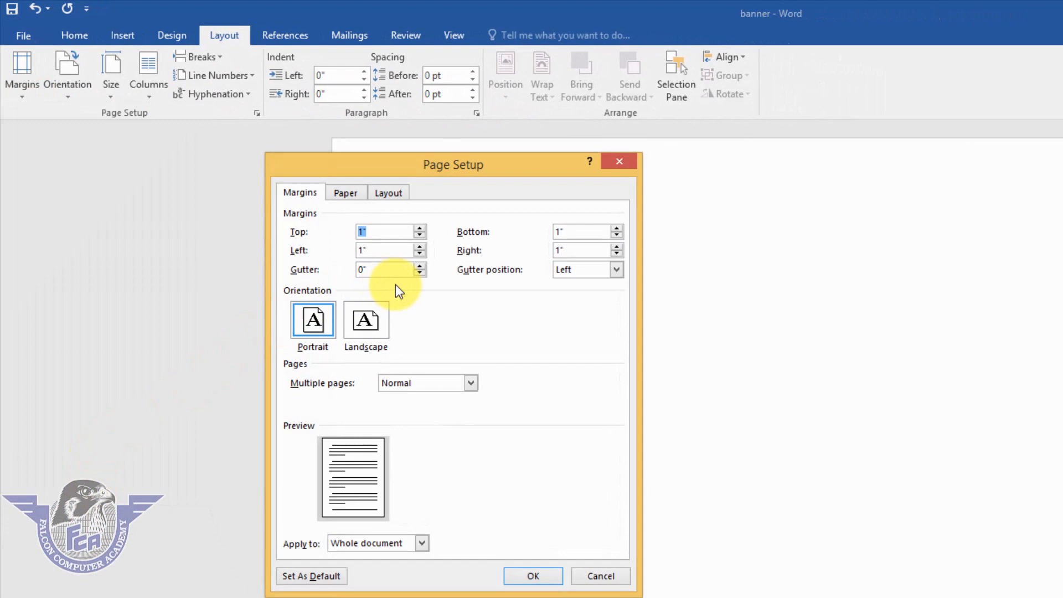
text(.2)
key(Tab)
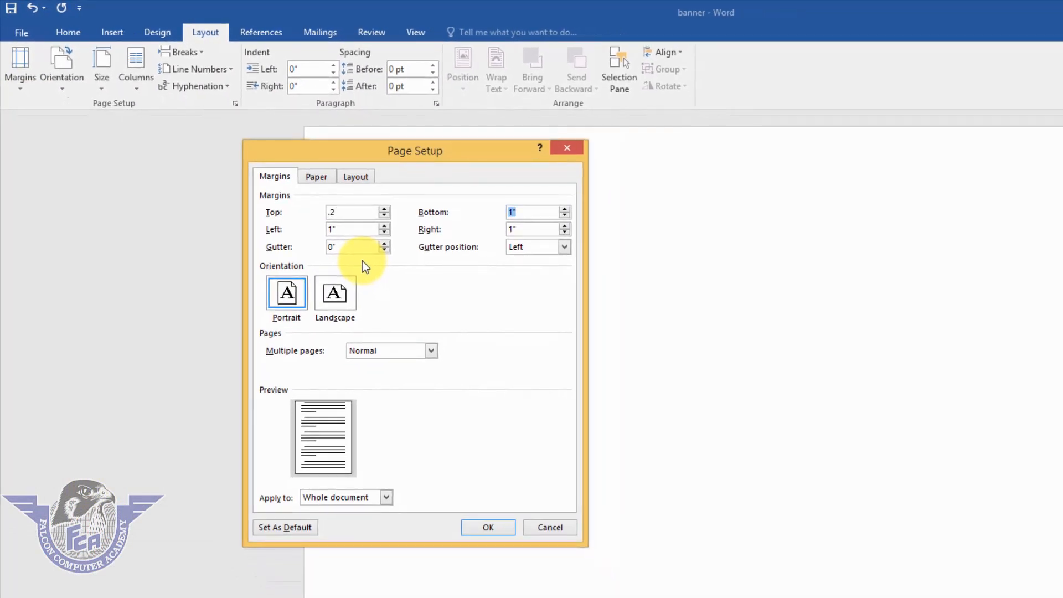
text(.2)
key(Tab)
text(.2)
key(Tab)
text(.2)
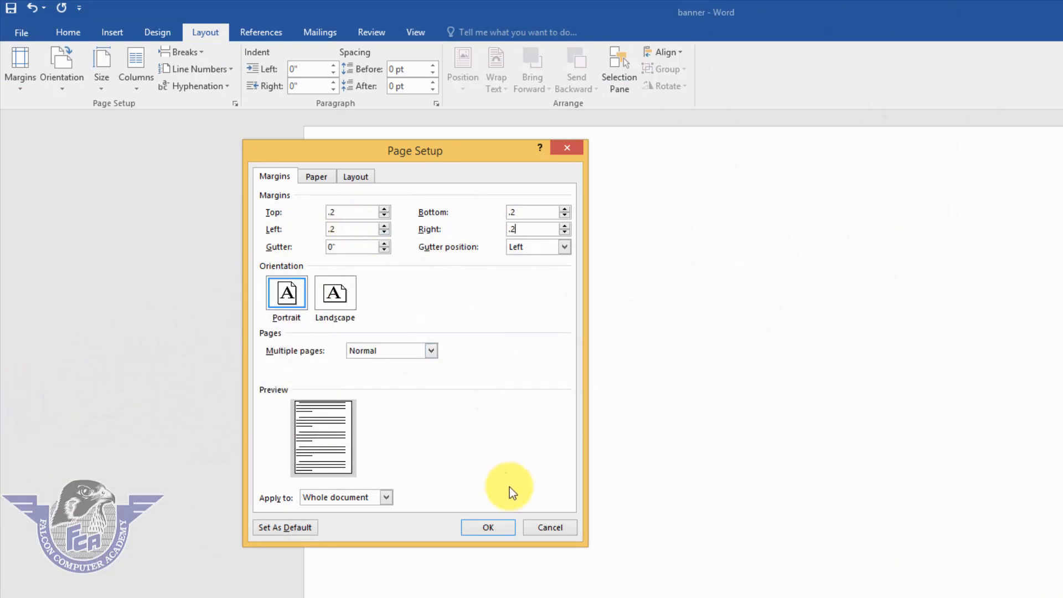
click(503, 526)
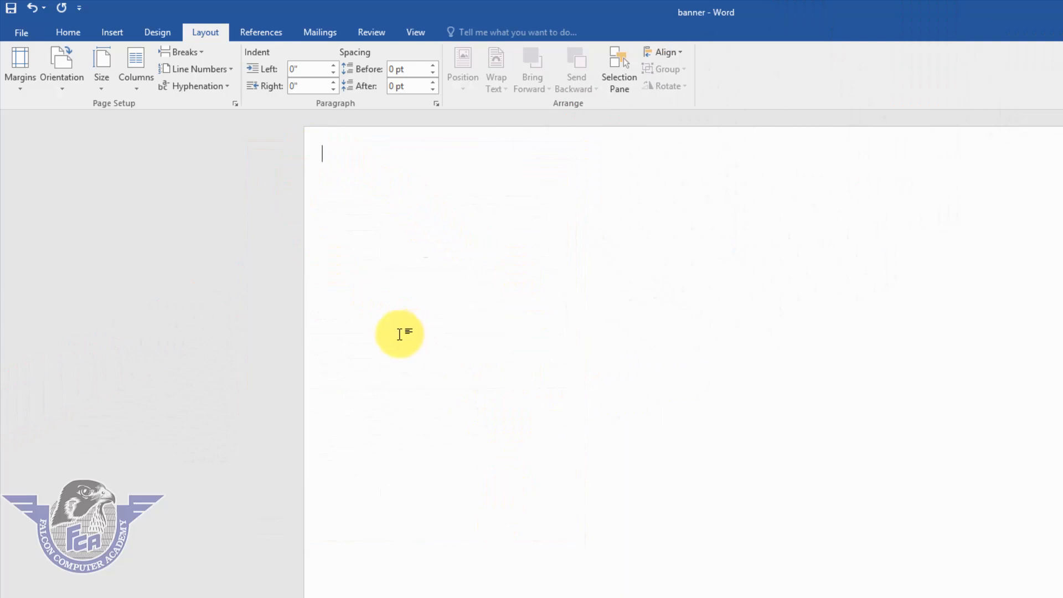
Set a custom paper size of 7.5 inches wide by 3 inches high.
click(104, 90)
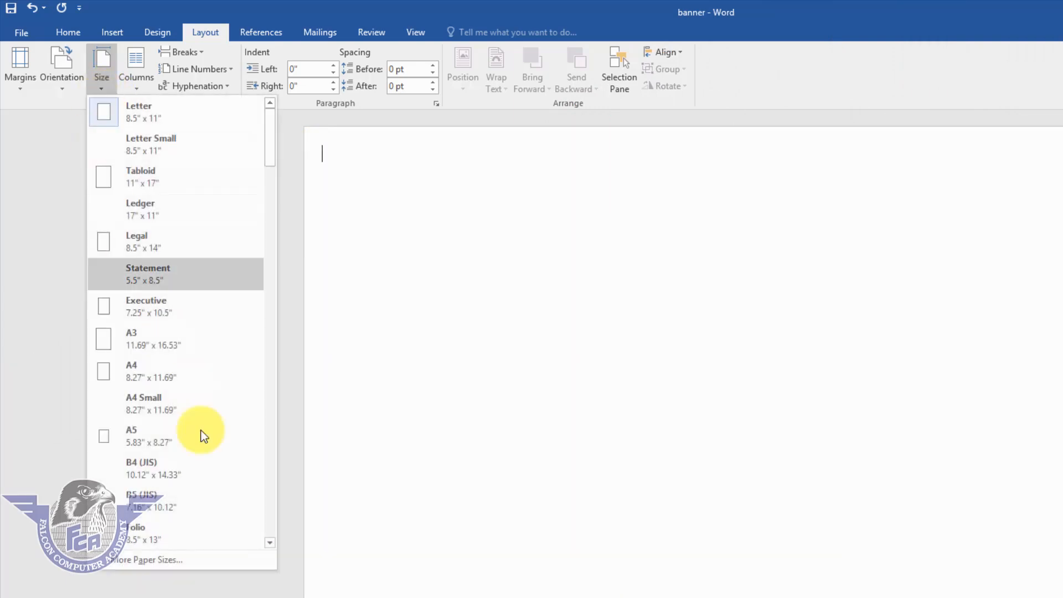
click(201, 559)
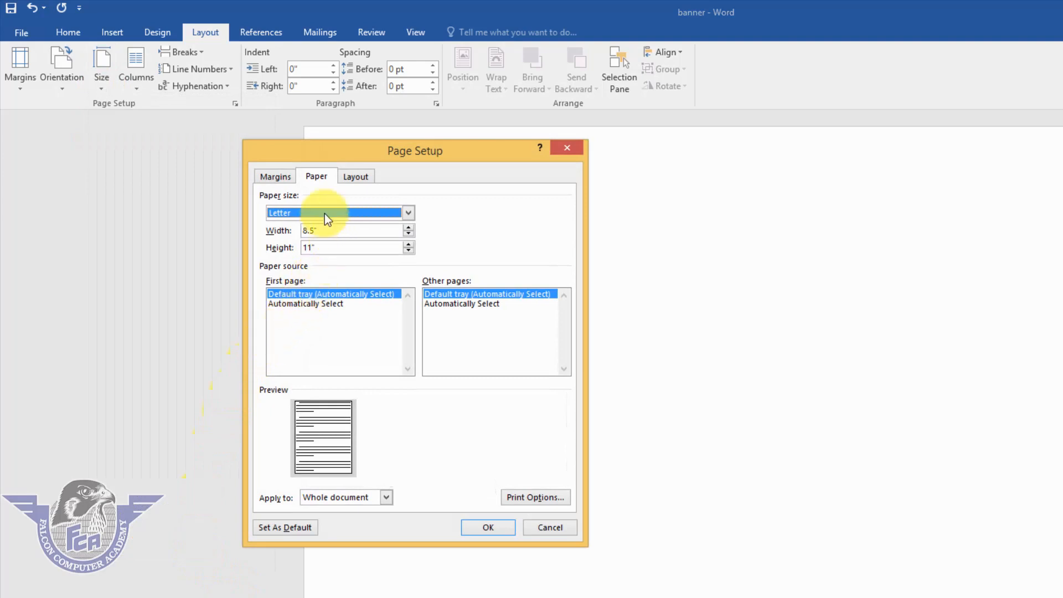
key(Tab)
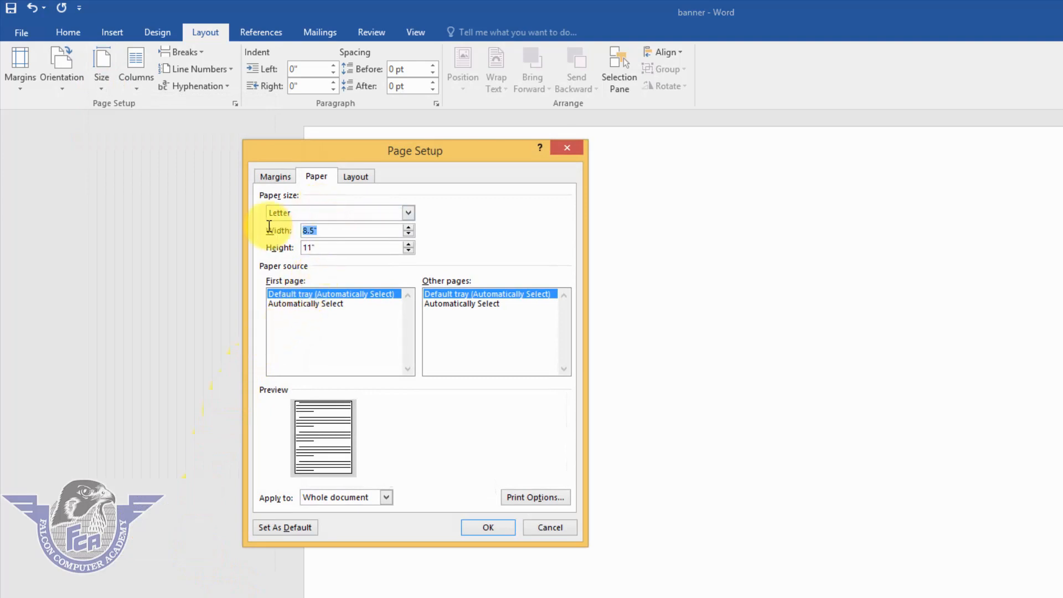
text(7)
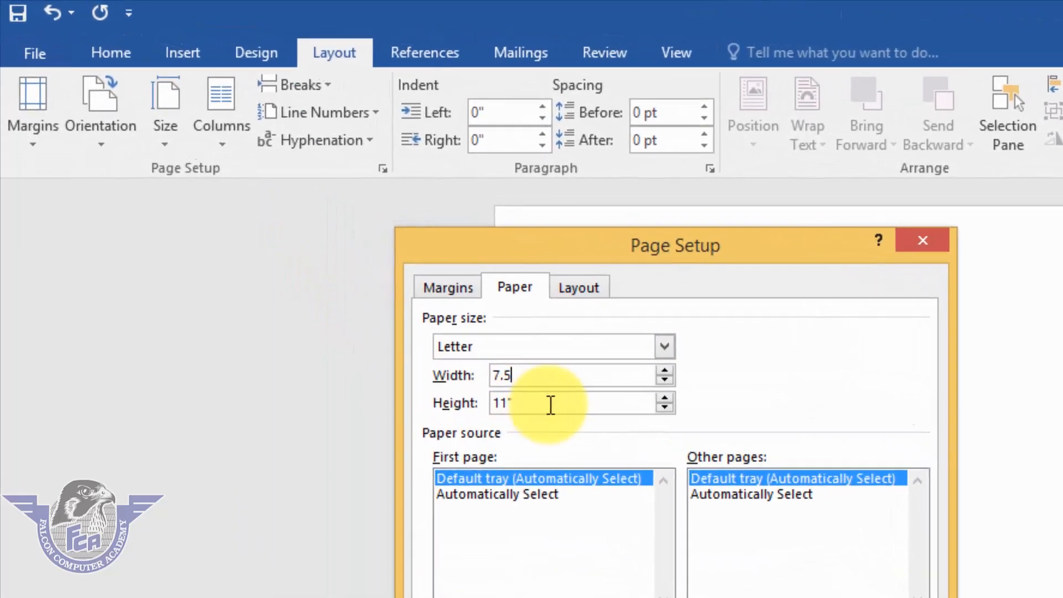
key(Tab)
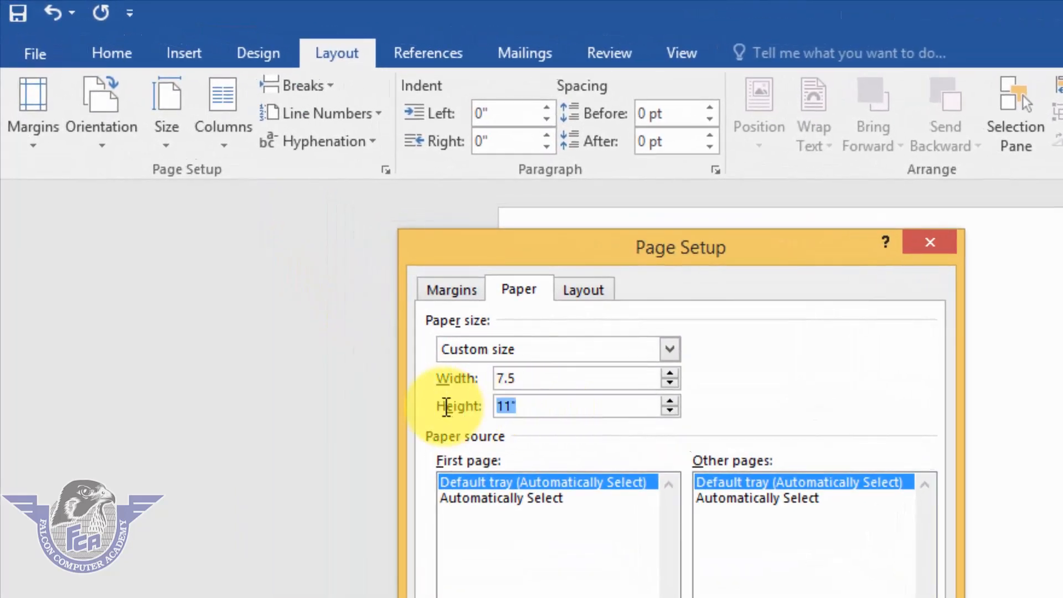
text(3)
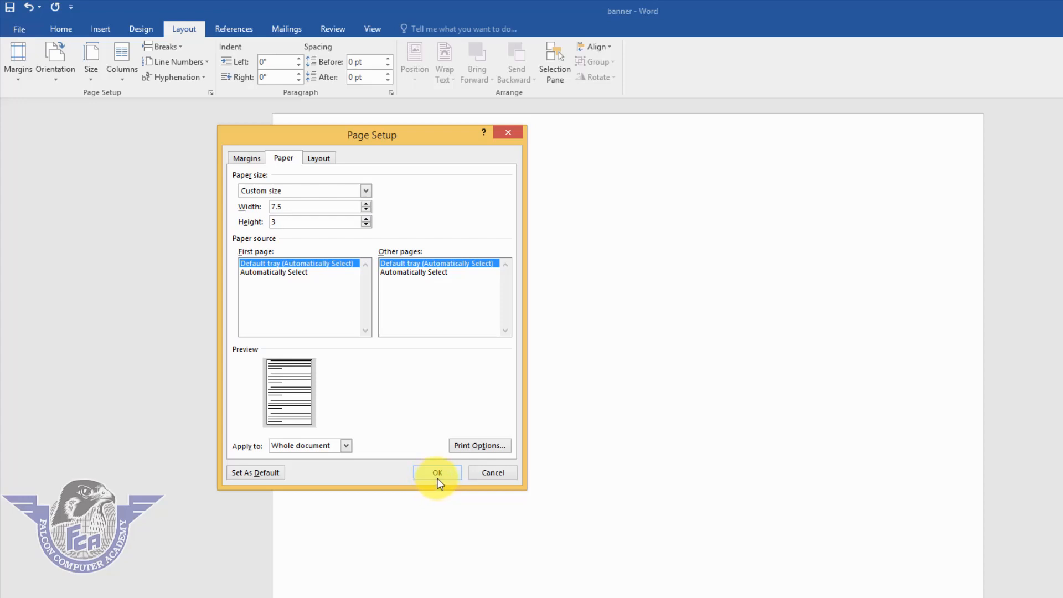
click(438, 479)
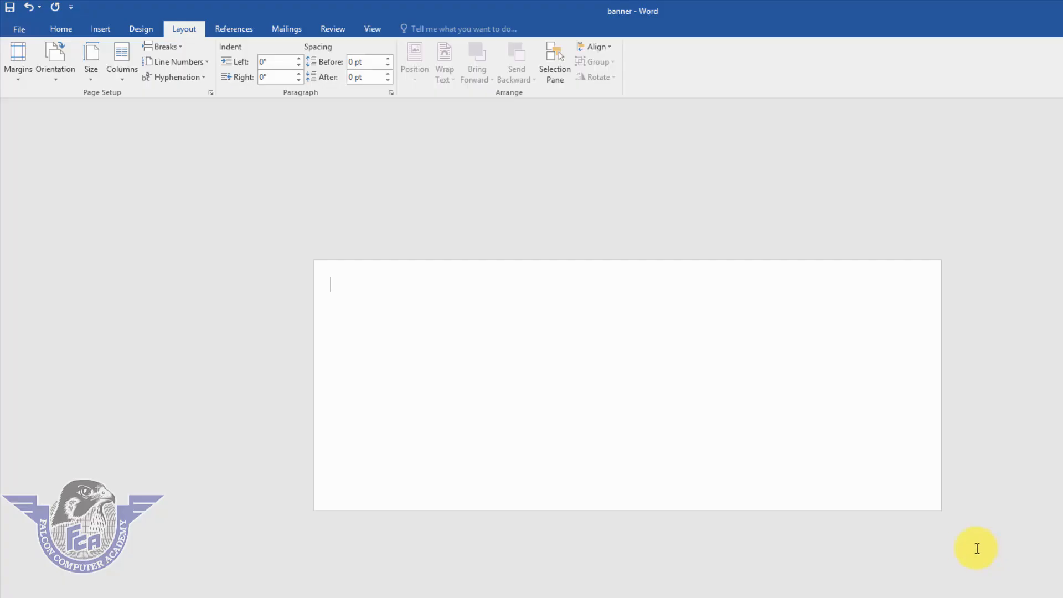
Zoom the view to Page Width, then switch to the Design tab.
click(377, 31)
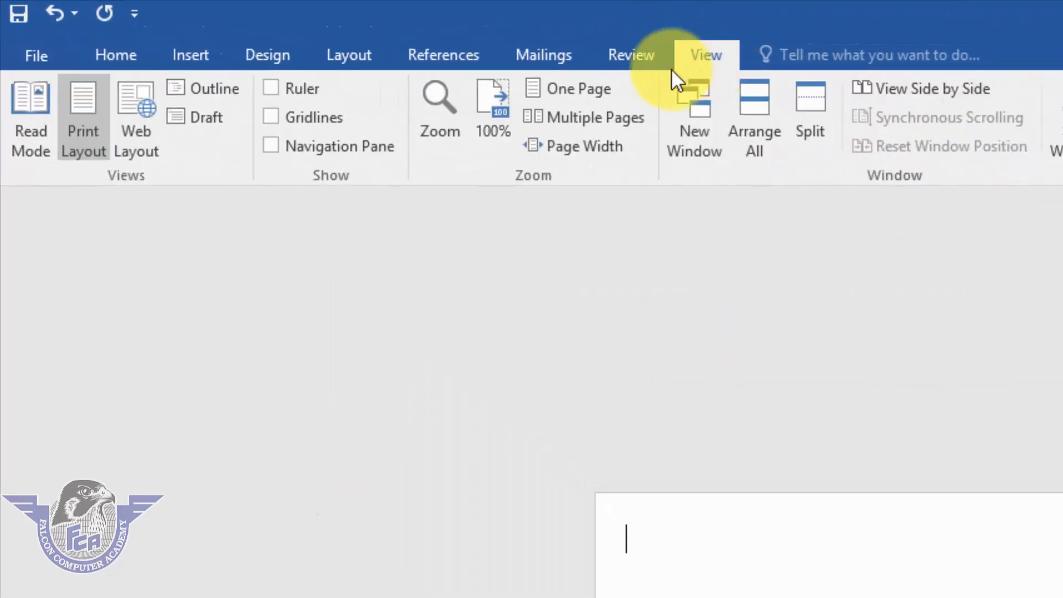
click(611, 143)
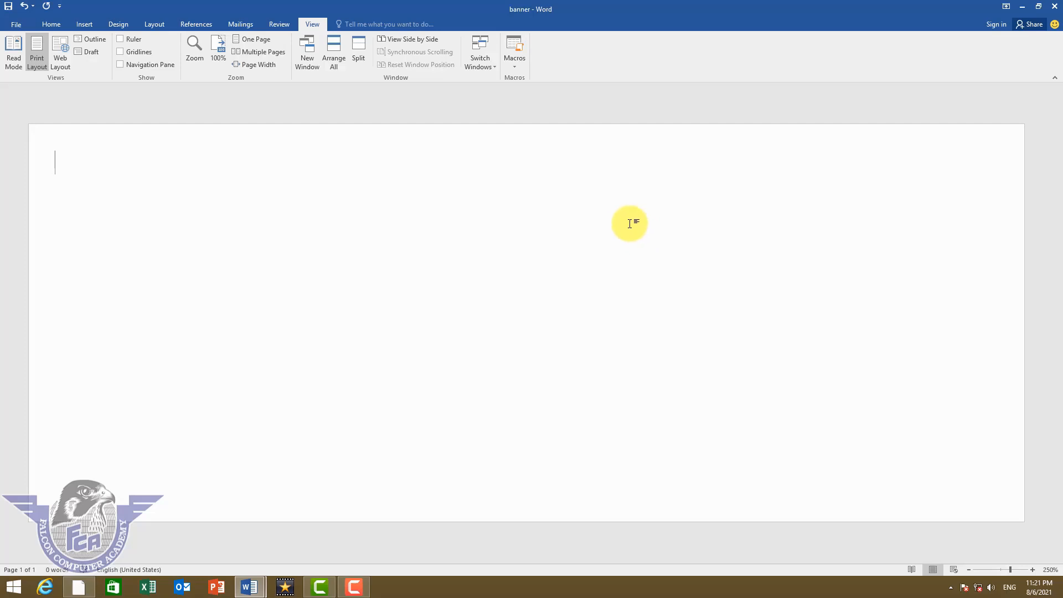
click(119, 24)
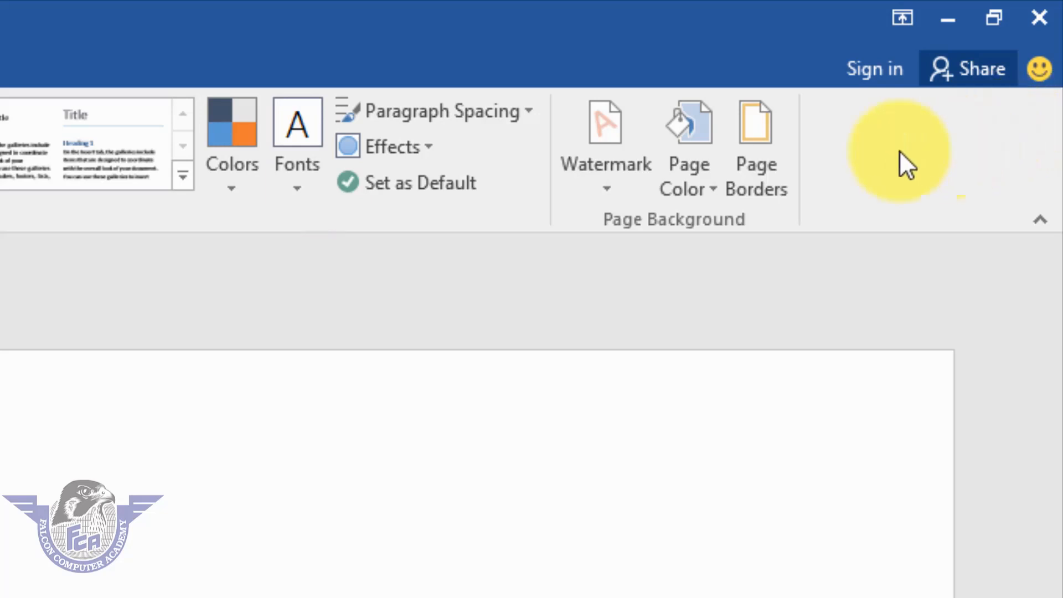
Set the Page Color to Dark Blue from the Standard Colors.
click(699, 192)
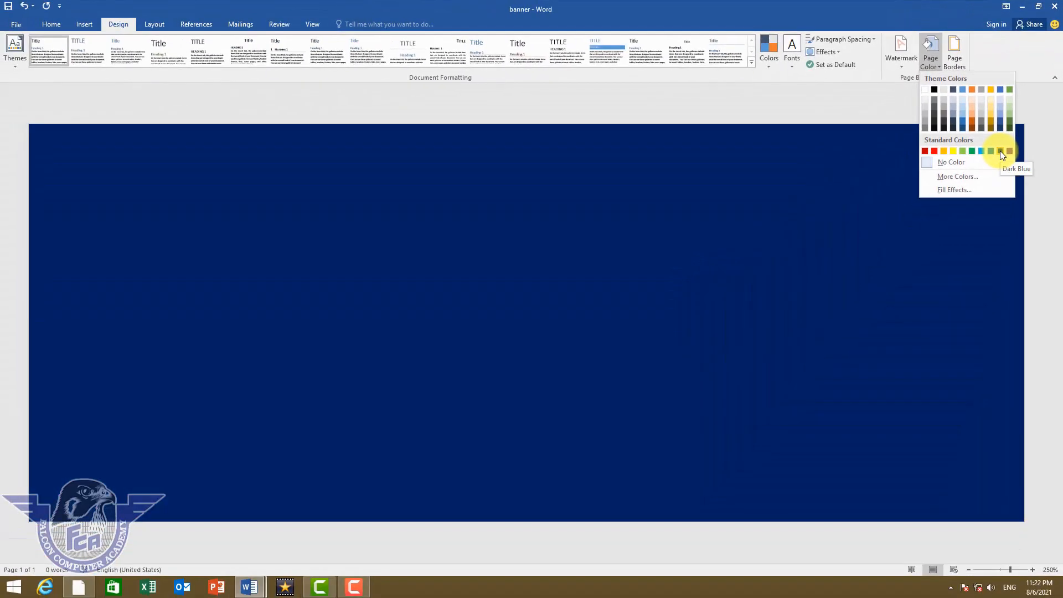
click(1000, 151)
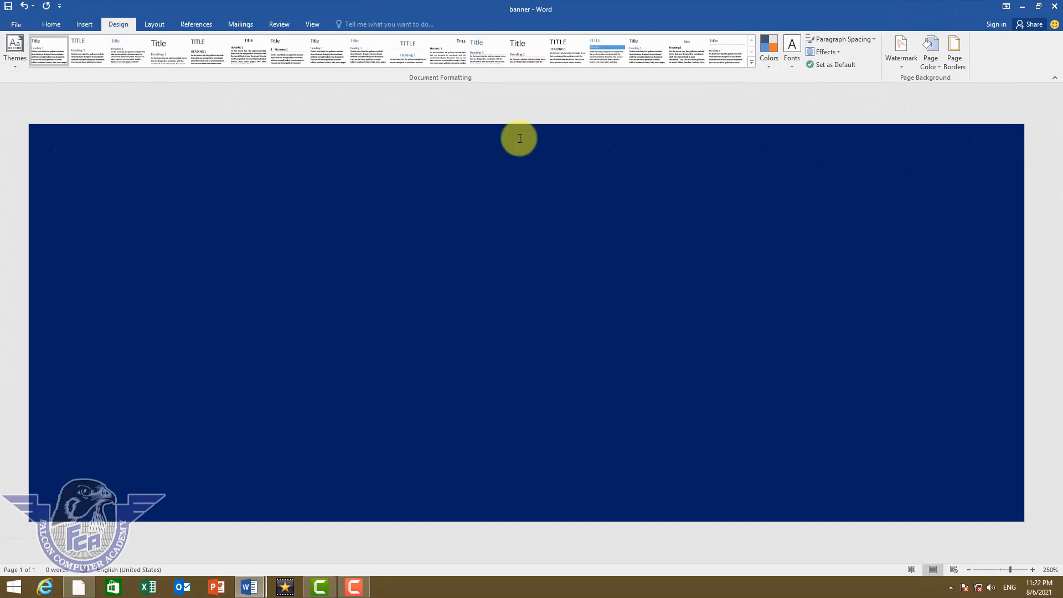
click(84, 25)
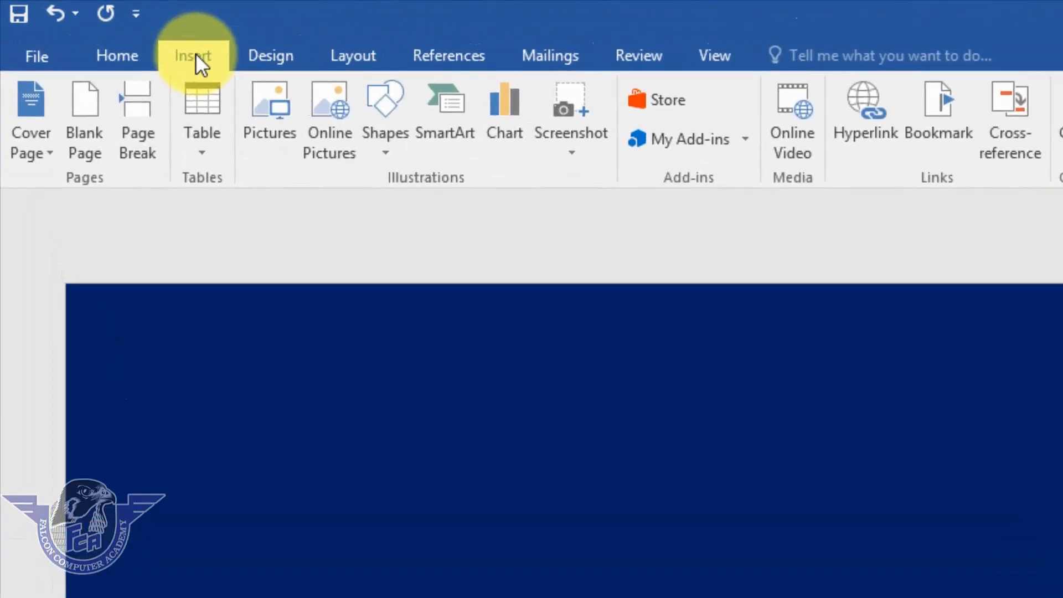
Draw a rectangle near the top of the banner's right edge.
click(404, 153)
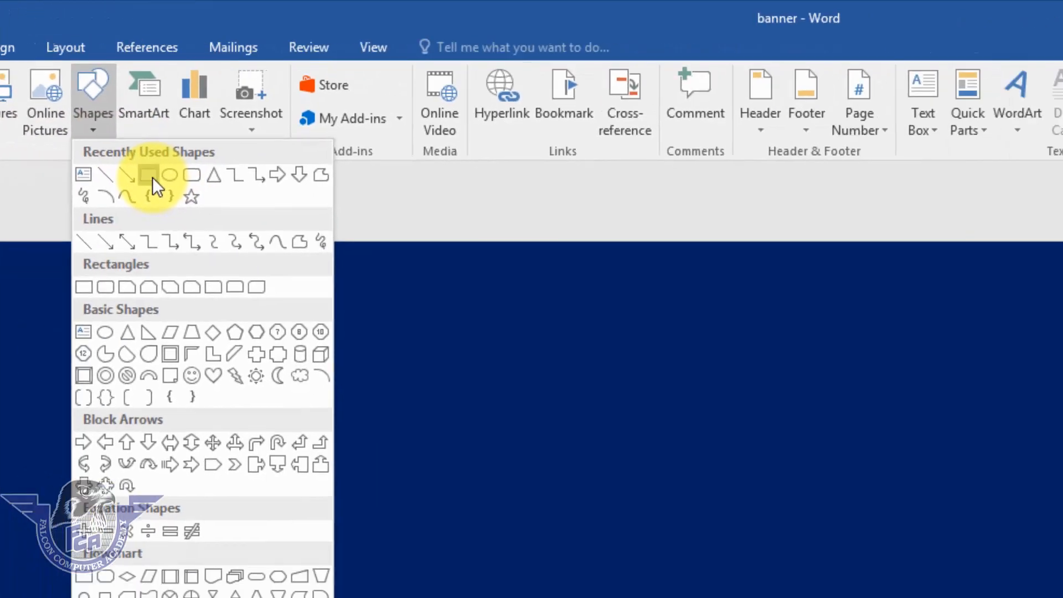
click(450, 206)
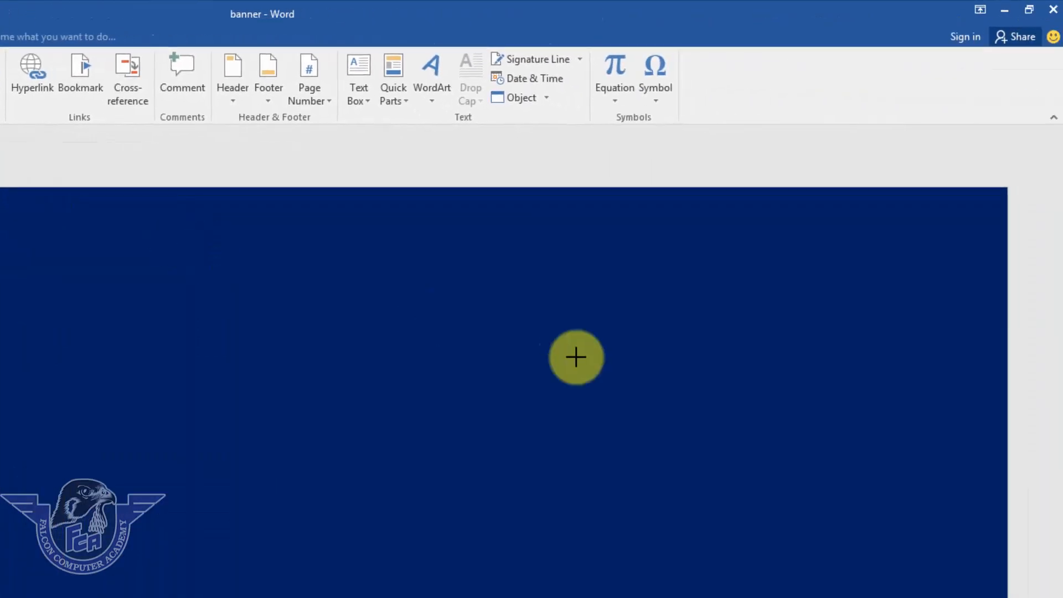
mouse_move(1006, 297)
mouse_down()
mouse_move(952, 360)
mouse_move(613, 377)
mouse_move(554, 360)
mouse_move(536, 382)
mouse_move(553, 372)
mouse_up()
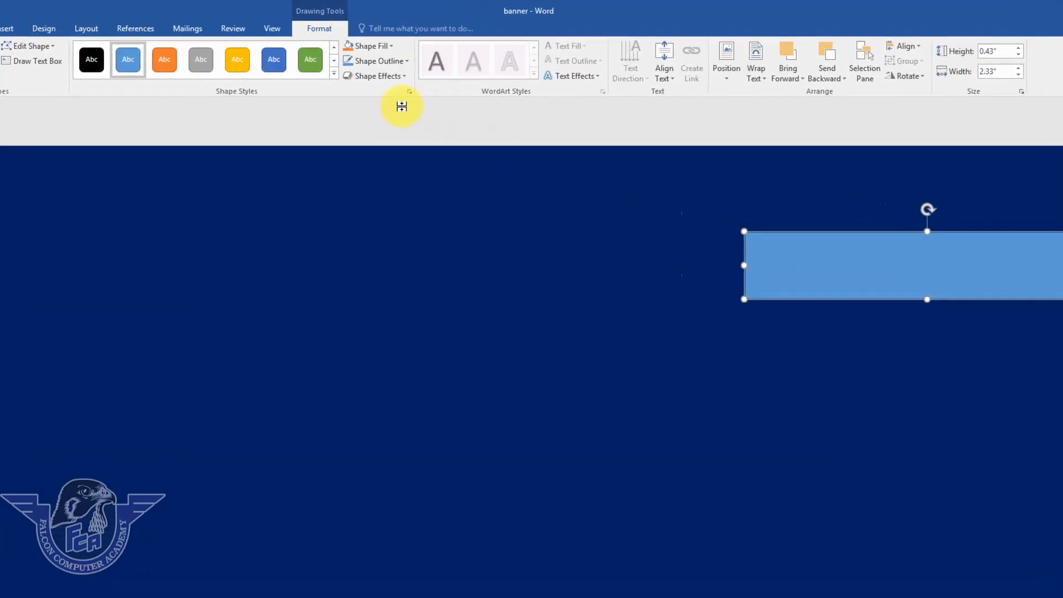
Give the rectangle a light blue fill, no outline and an inner shadow.
click(392, 48)
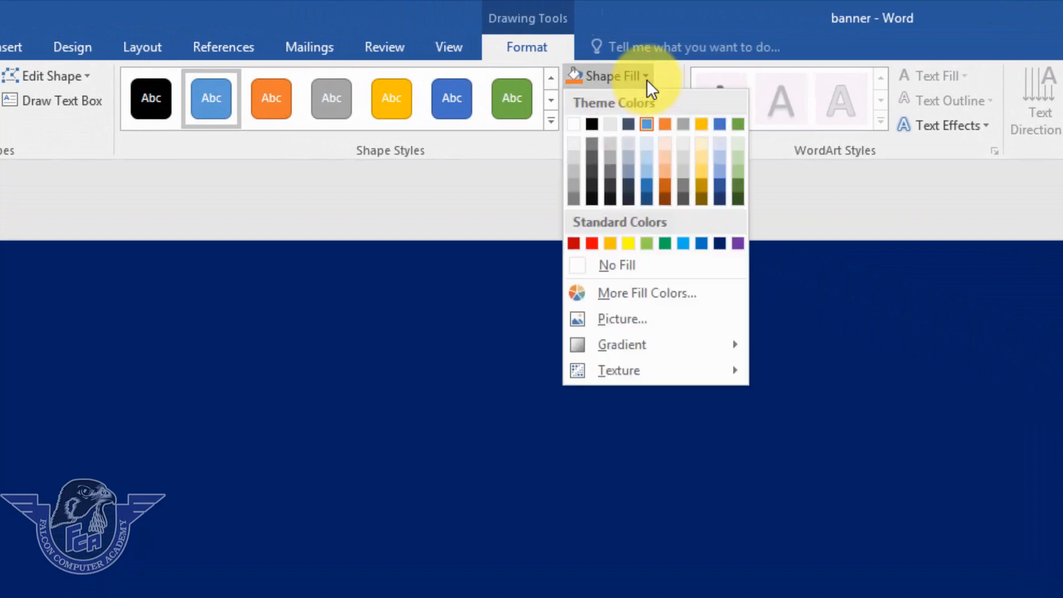
click(683, 243)
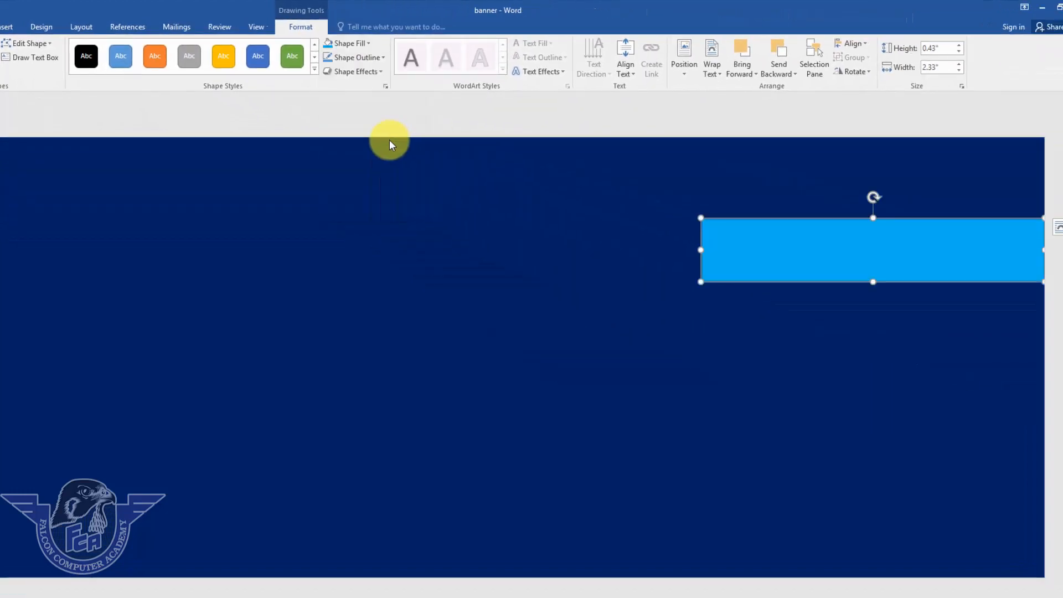
click(382, 59)
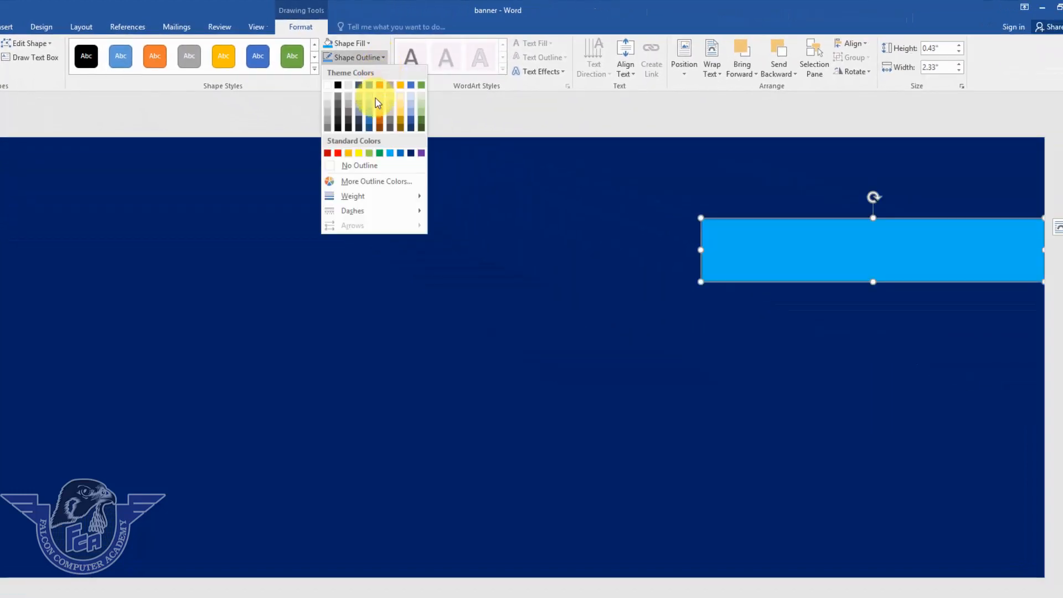
click(360, 167)
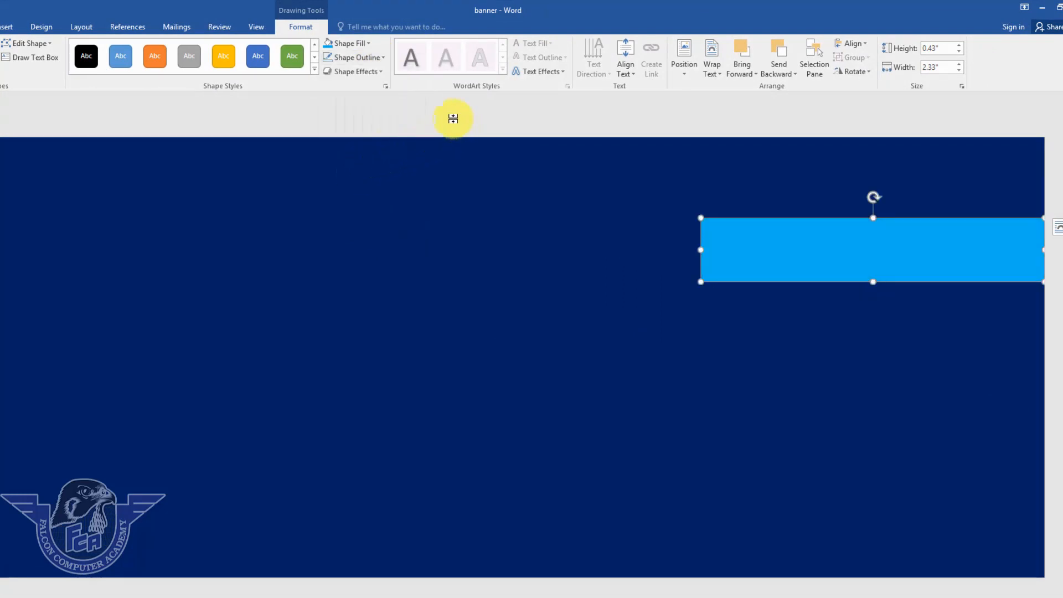
click(379, 72)
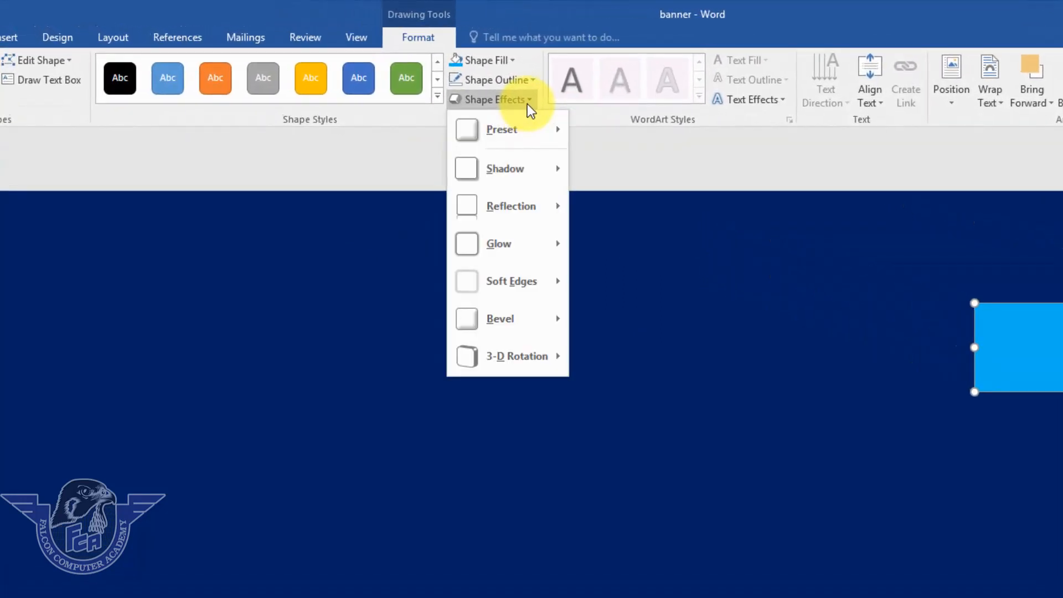
mouse_move(526, 171)
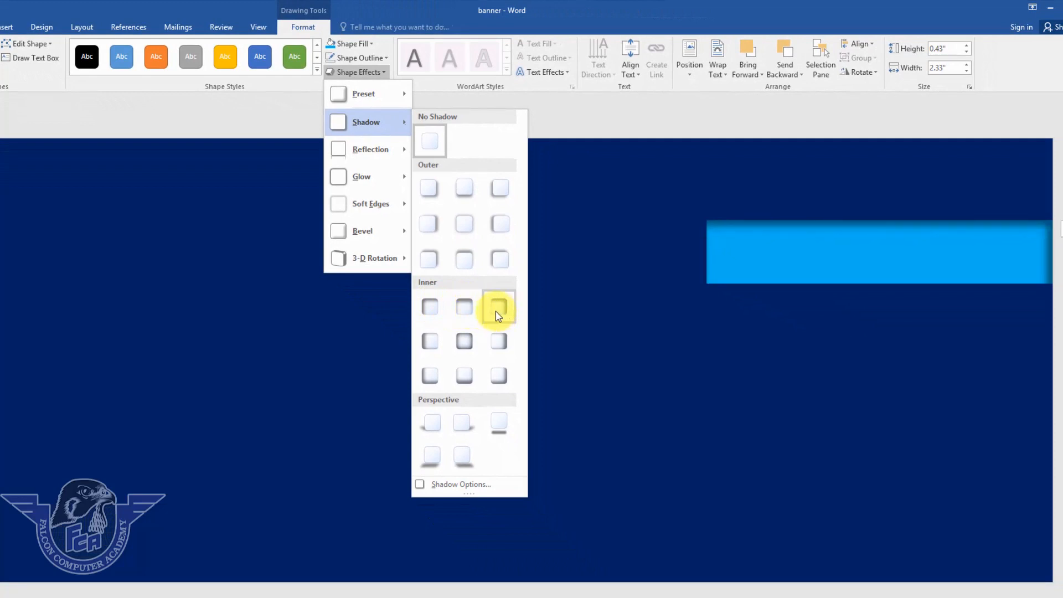
click(466, 308)
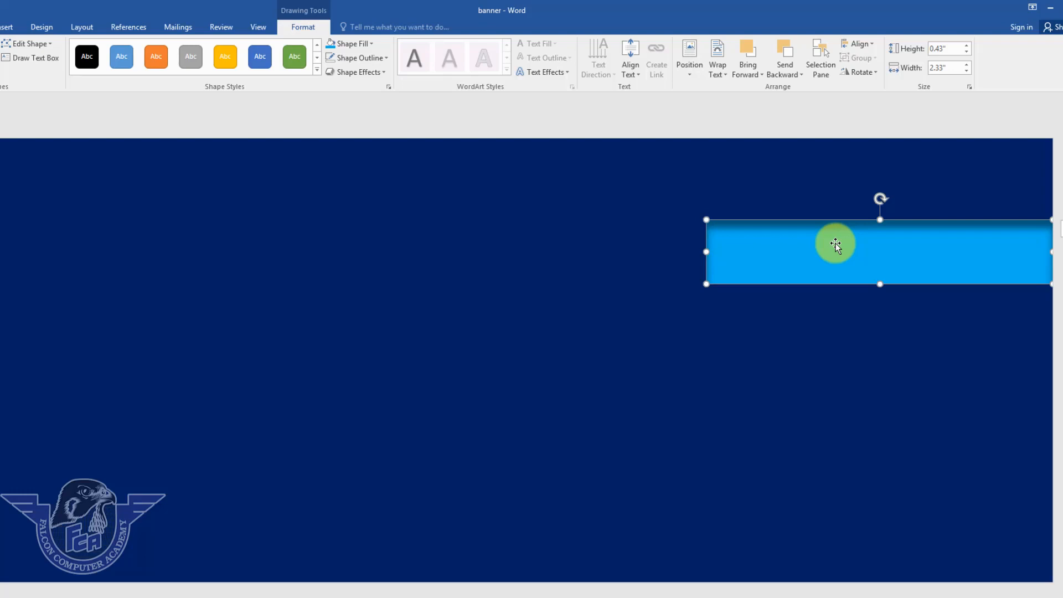
Type 'Photo Studio' in the rectangle and set its spacing after to 0 pt.
text(Photo Studi)
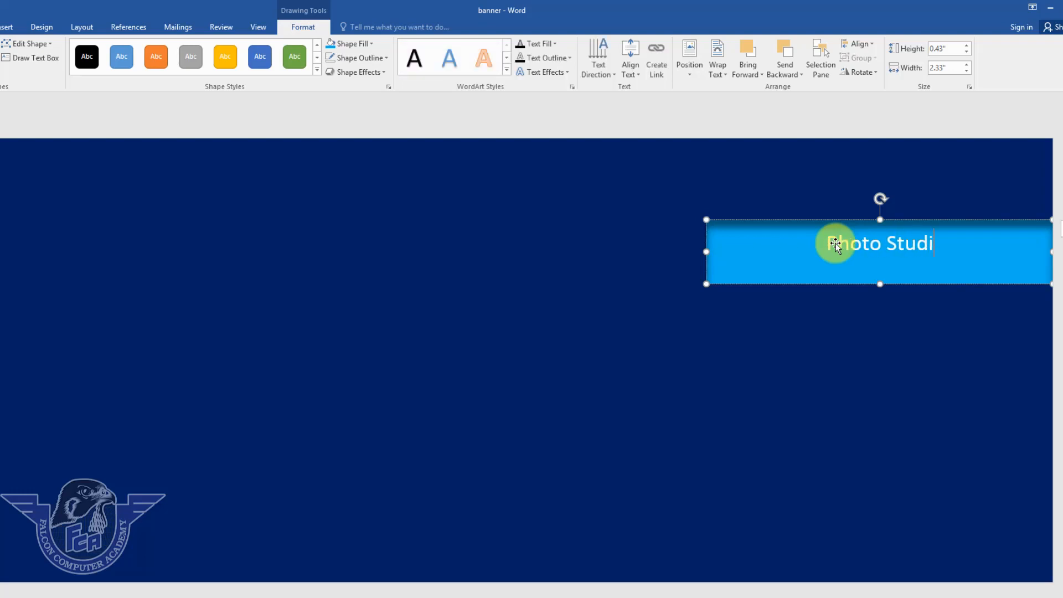
text(o)
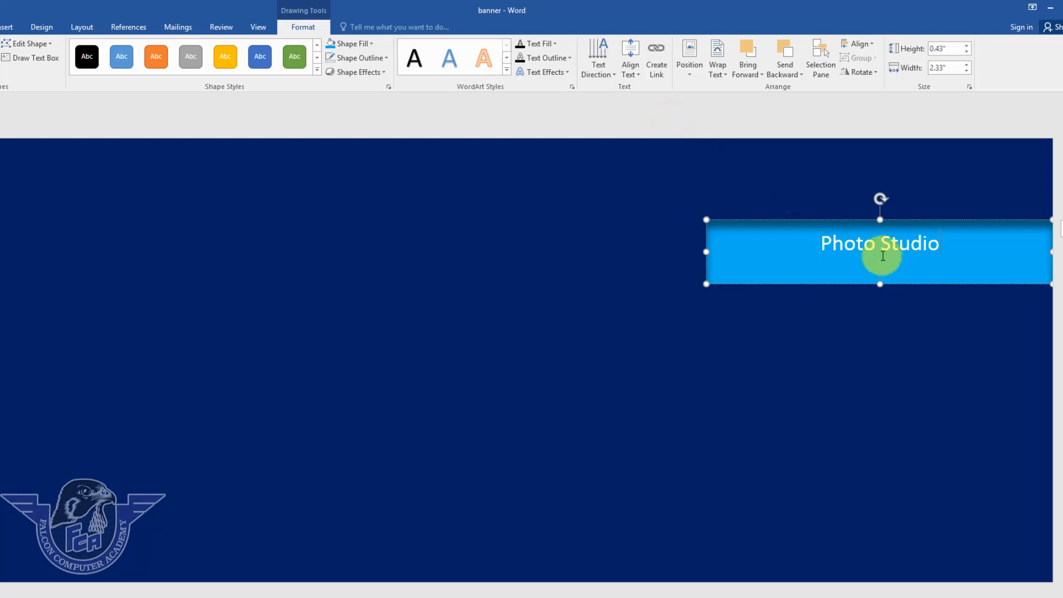
triple_click(883, 244)
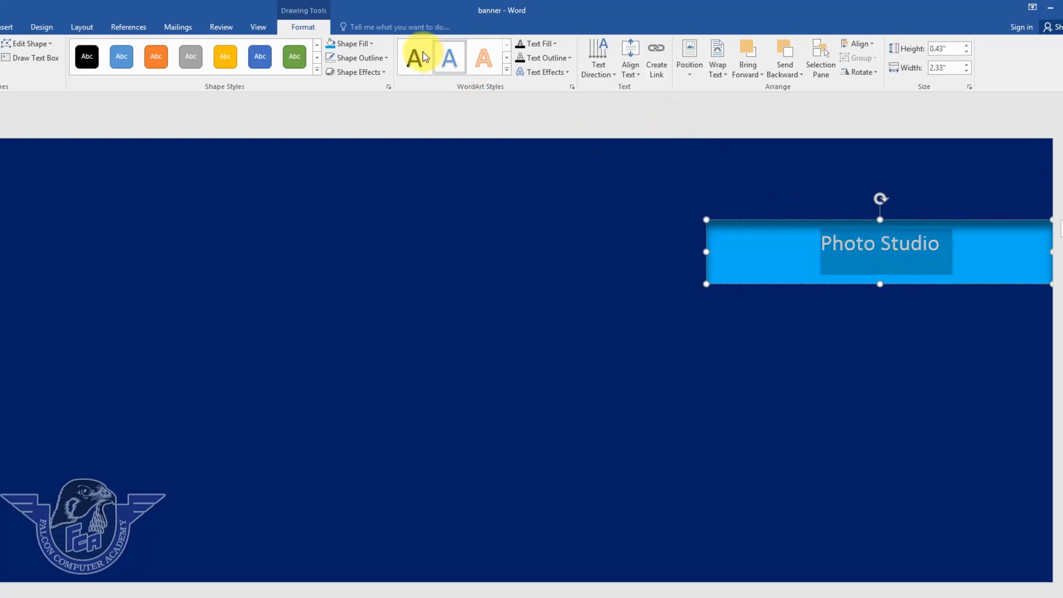
click(83, 27)
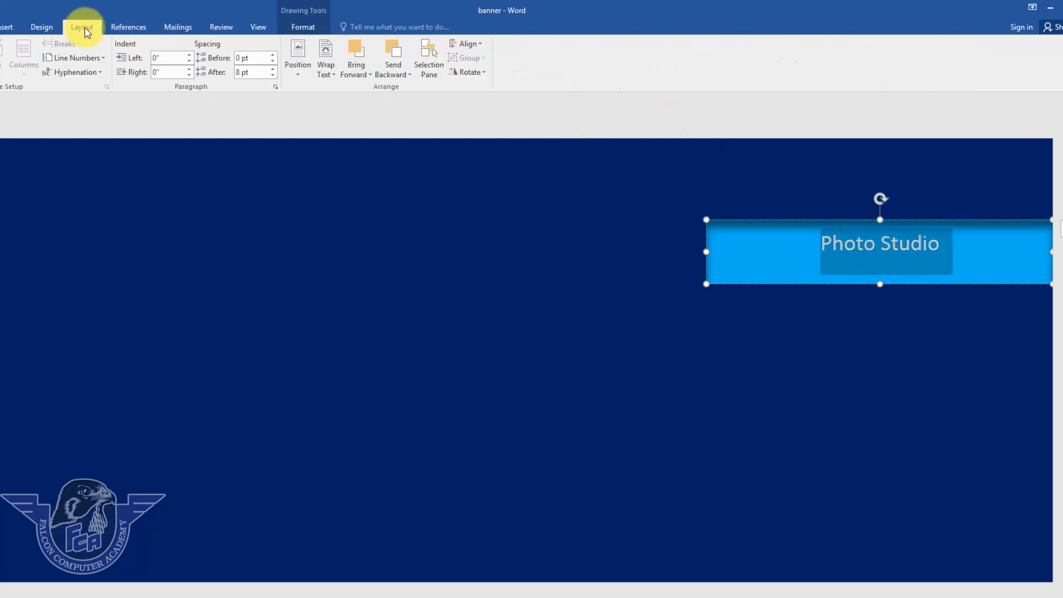
click(272, 75)
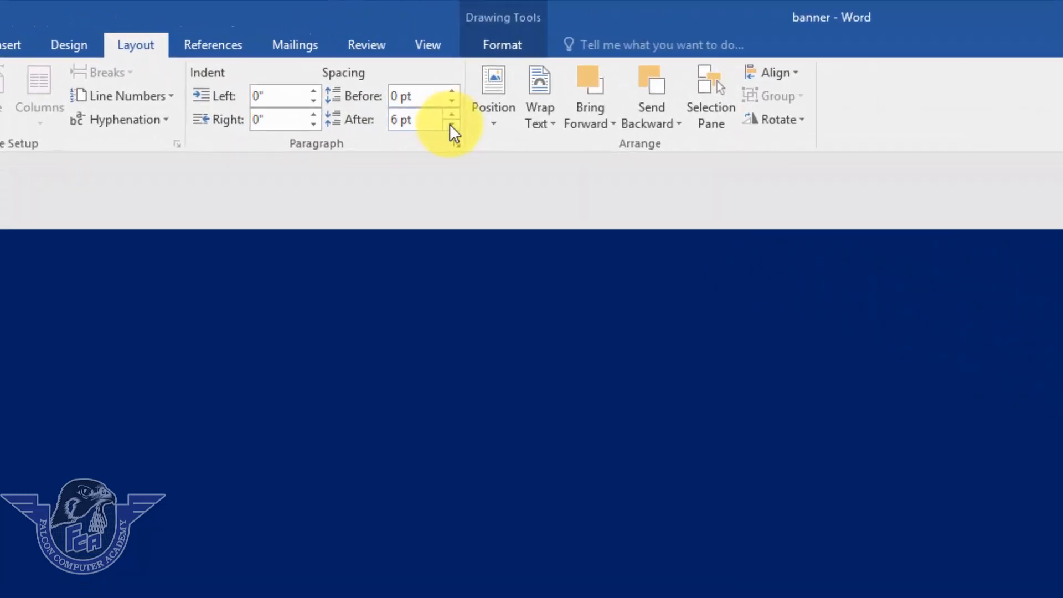
click(452, 125)
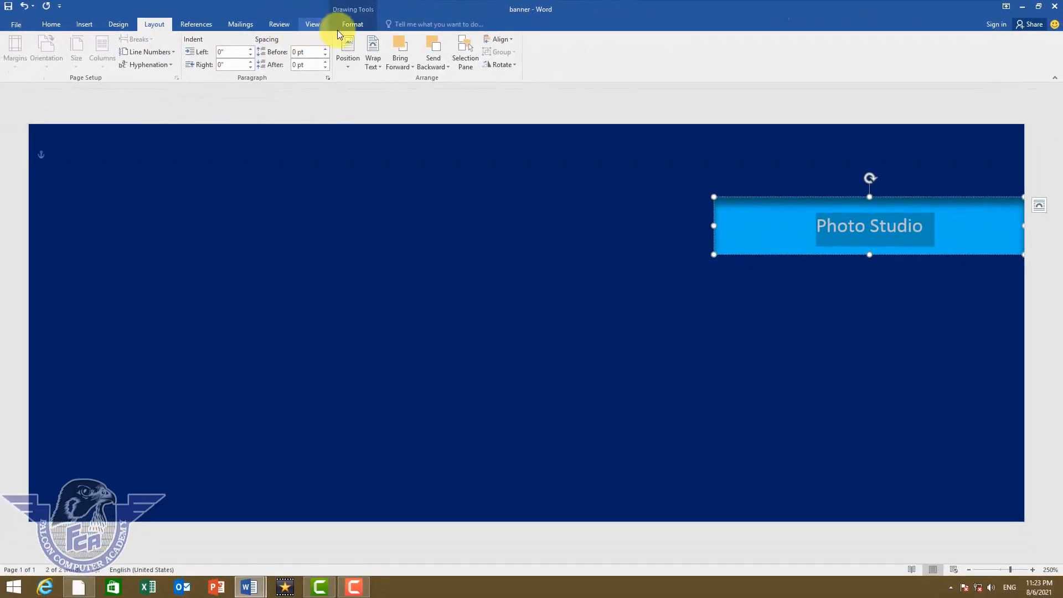
Center the Photo Studio text vertically with Align Text Middle.
click(348, 26)
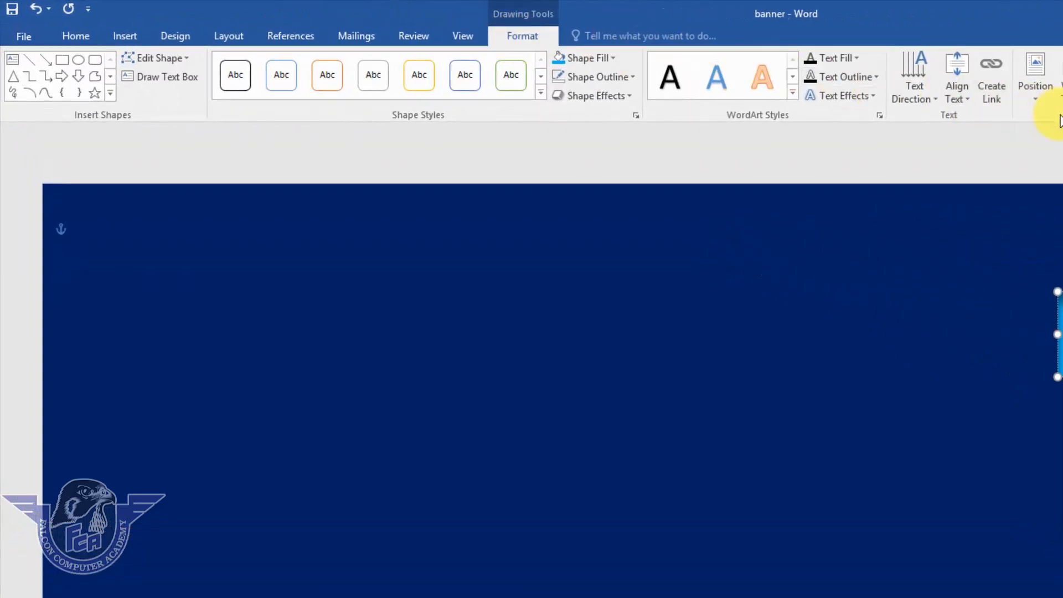
click(957, 90)
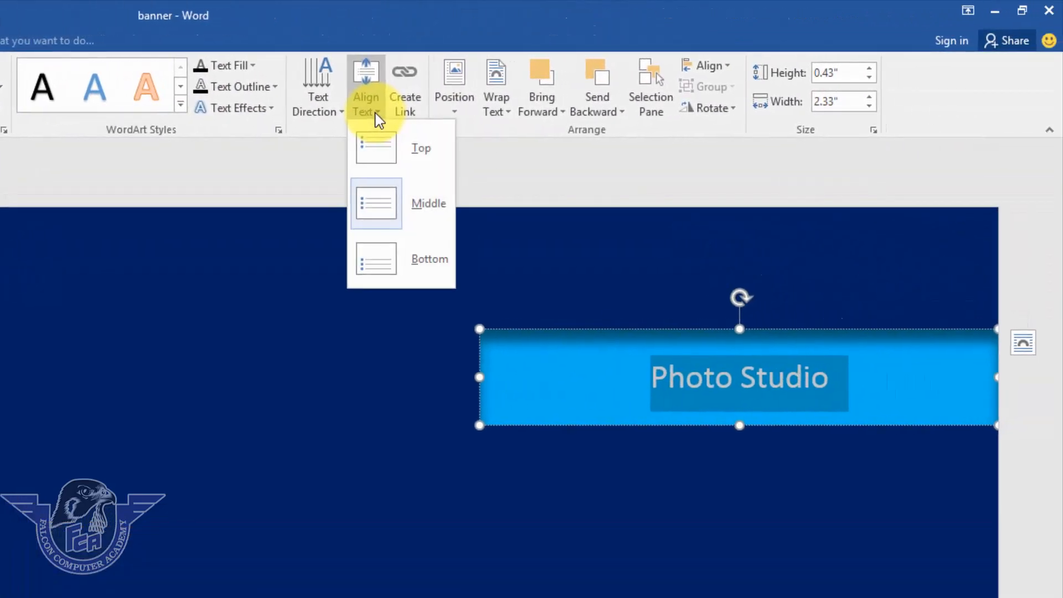
click(376, 203)
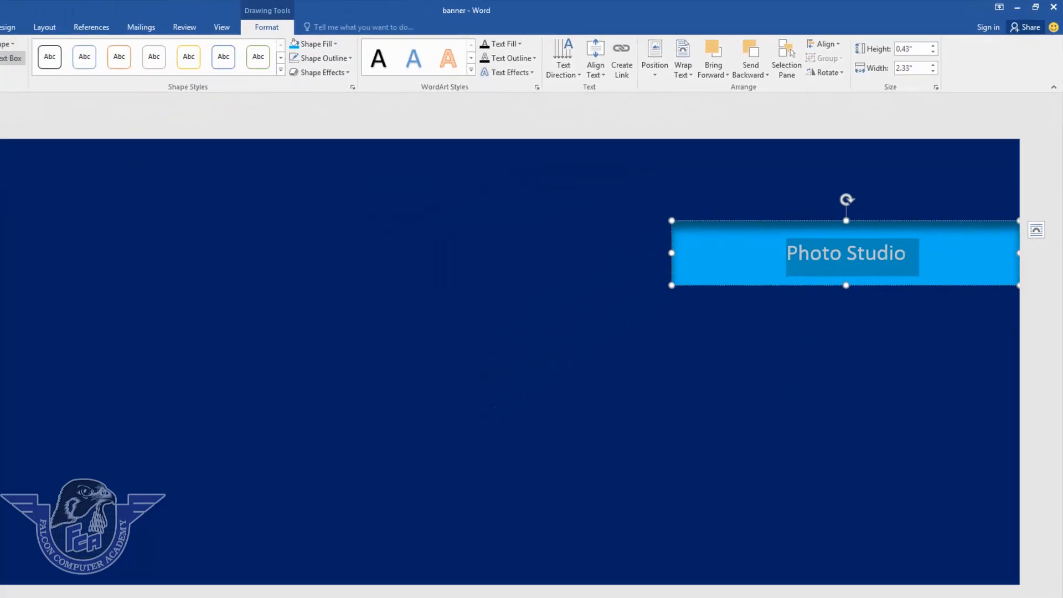
Format the Photo Studio text in Arial Black at 16 pt.
click(48, 25)
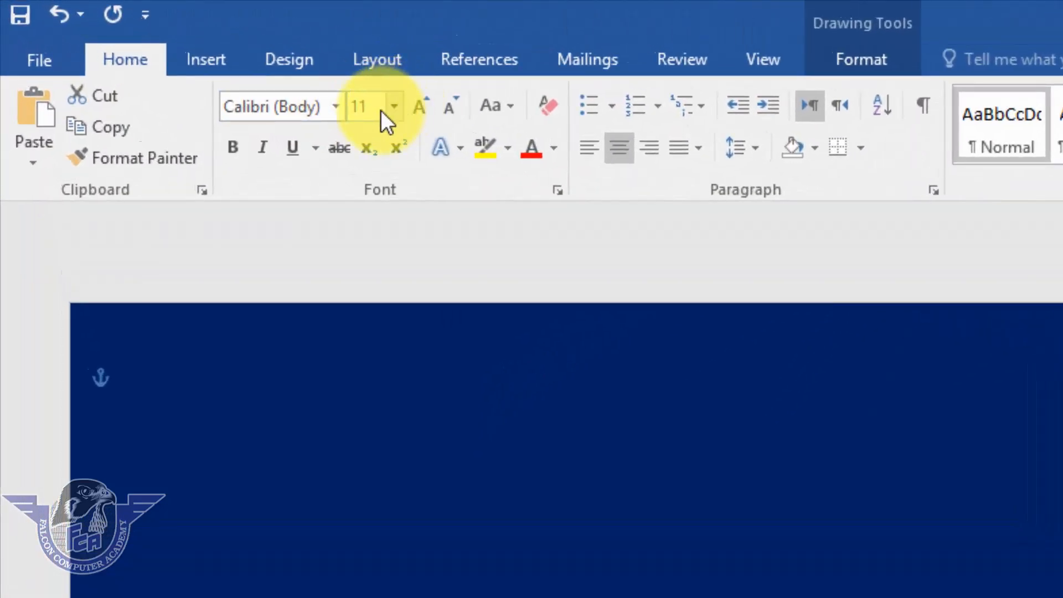
click(334, 108)
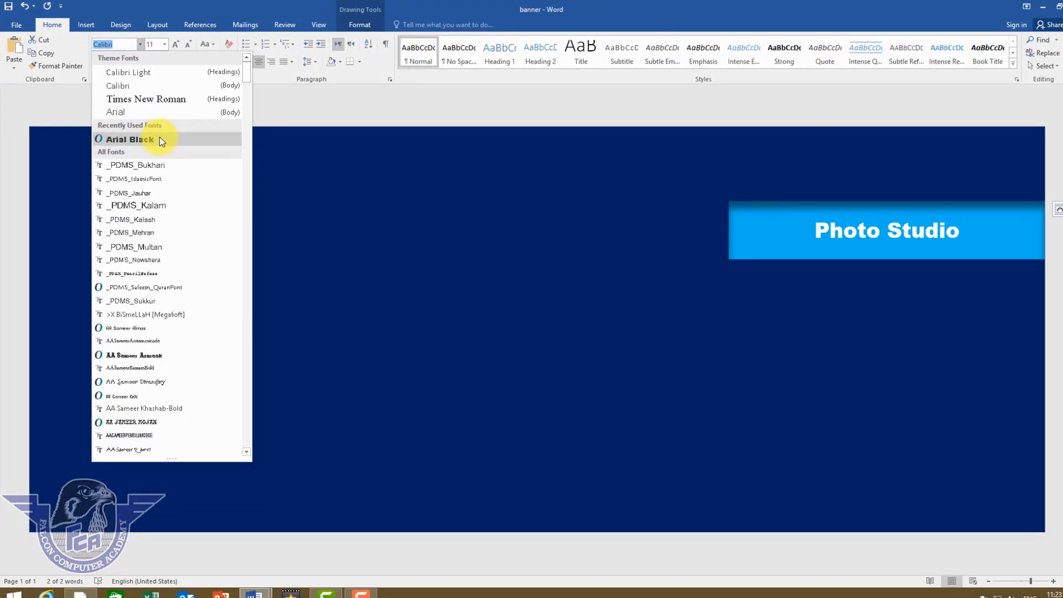
click(159, 139)
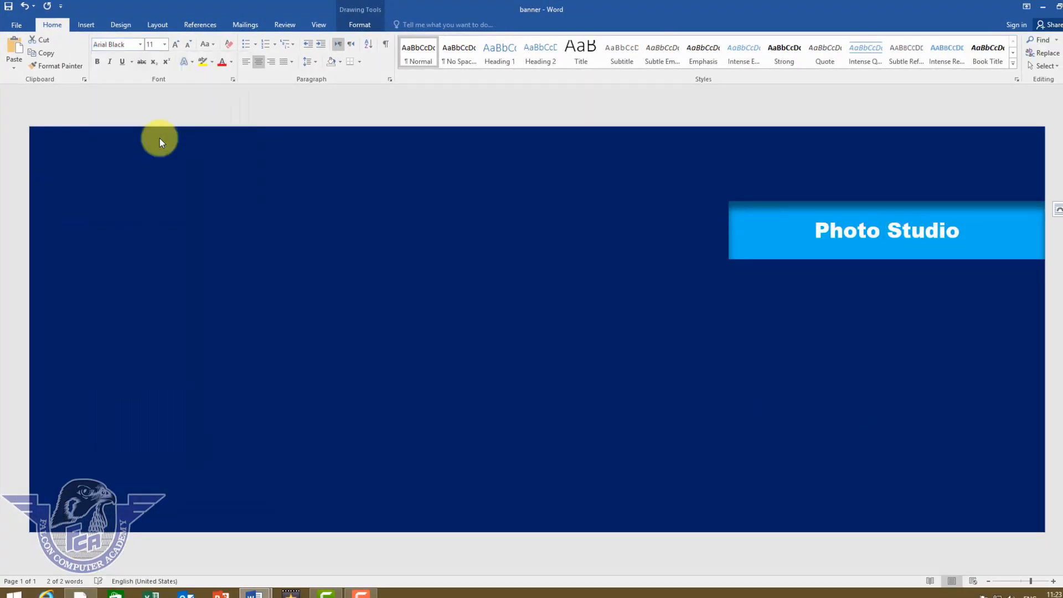
click(176, 45)
click(176, 45)
click(176, 46)
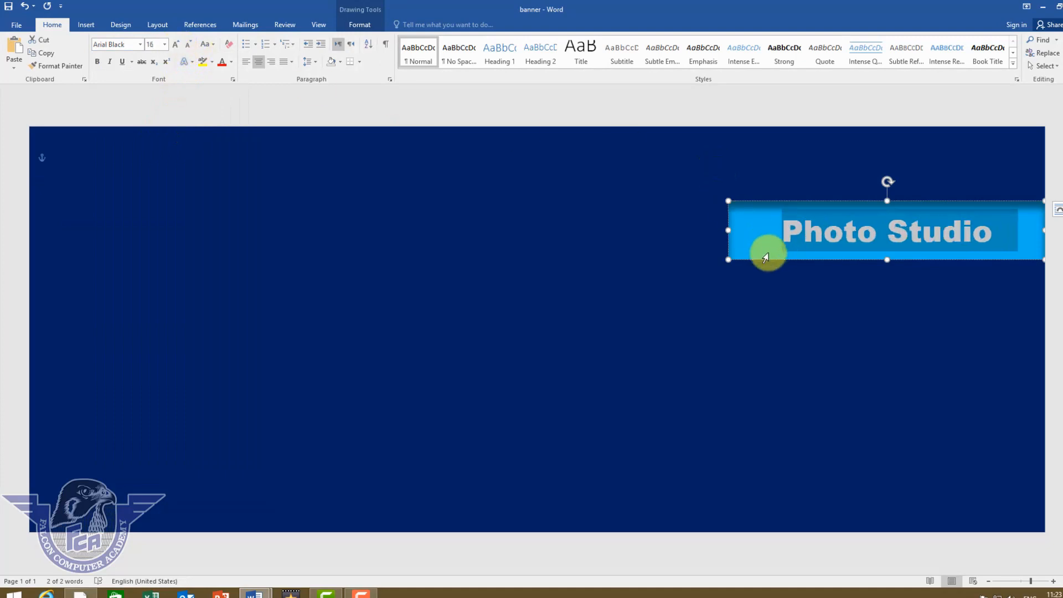
click(766, 259)
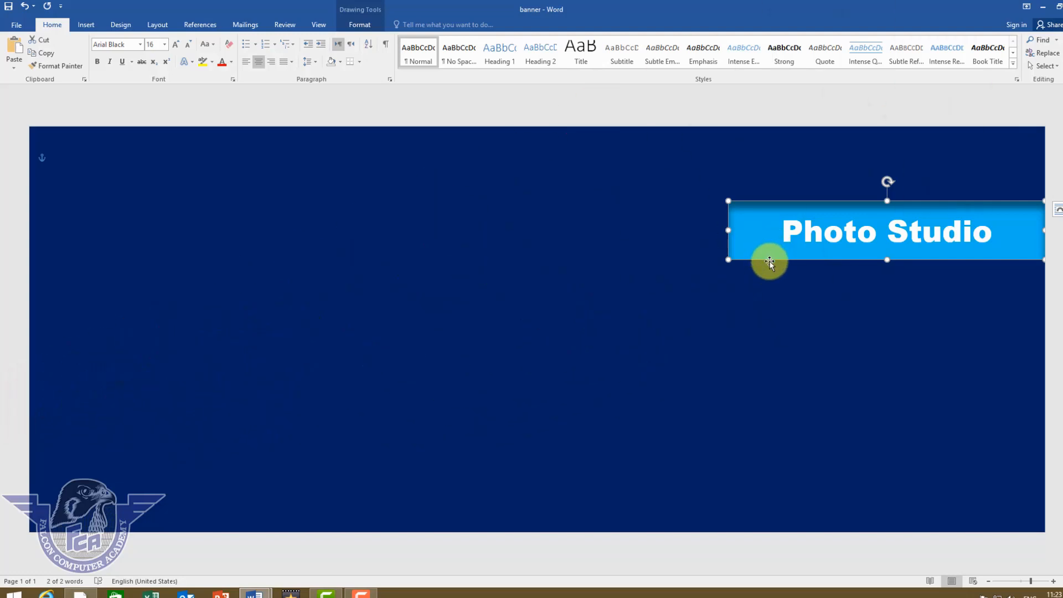
Copy the Photo Studio button below, relabel it 'Composing', then copy that button down again.
drag(770, 260, 769, 324)
triple_click(872, 302)
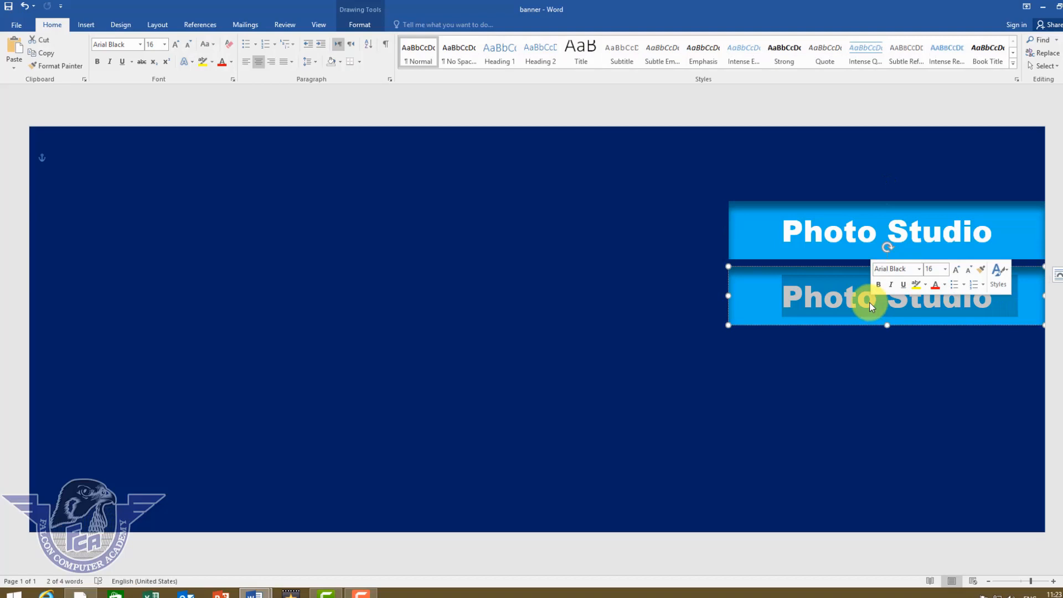
text(Compoing)
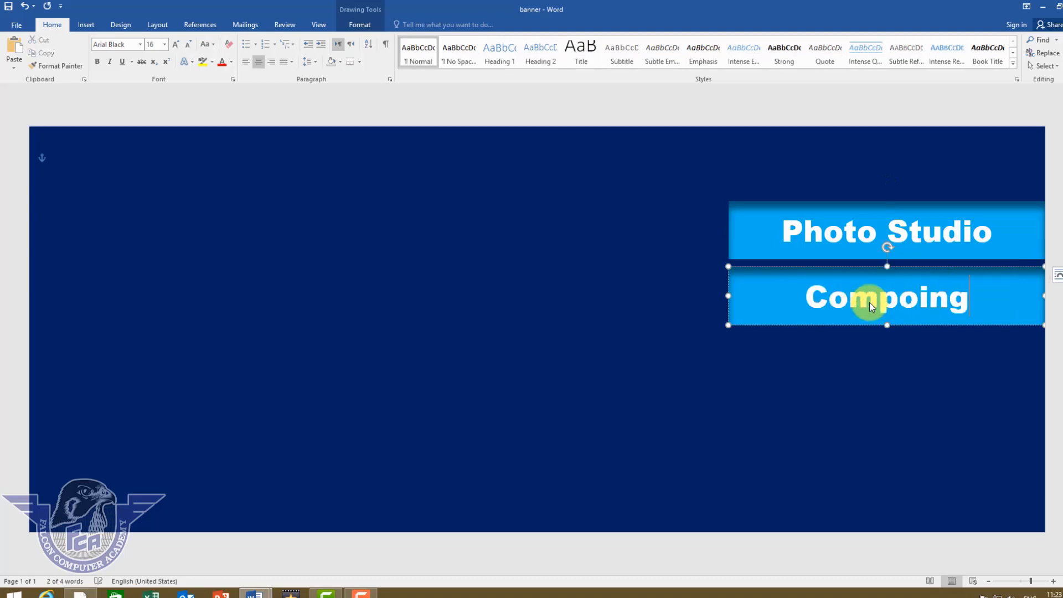
key(BackSpace)
key(BackSpace)
key(BackSpace)
key(BackSpace)
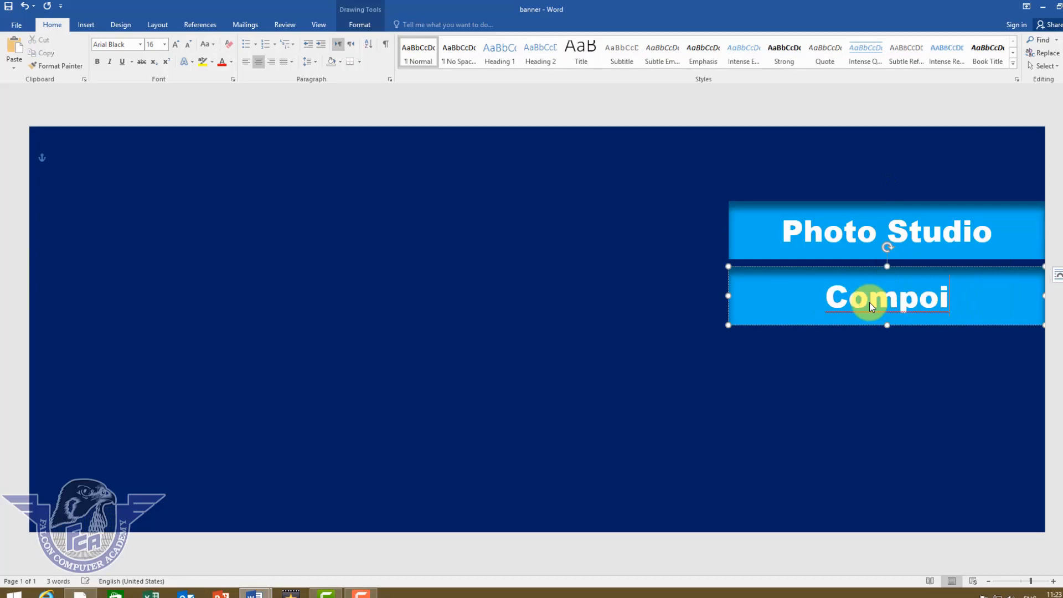
text(sing)
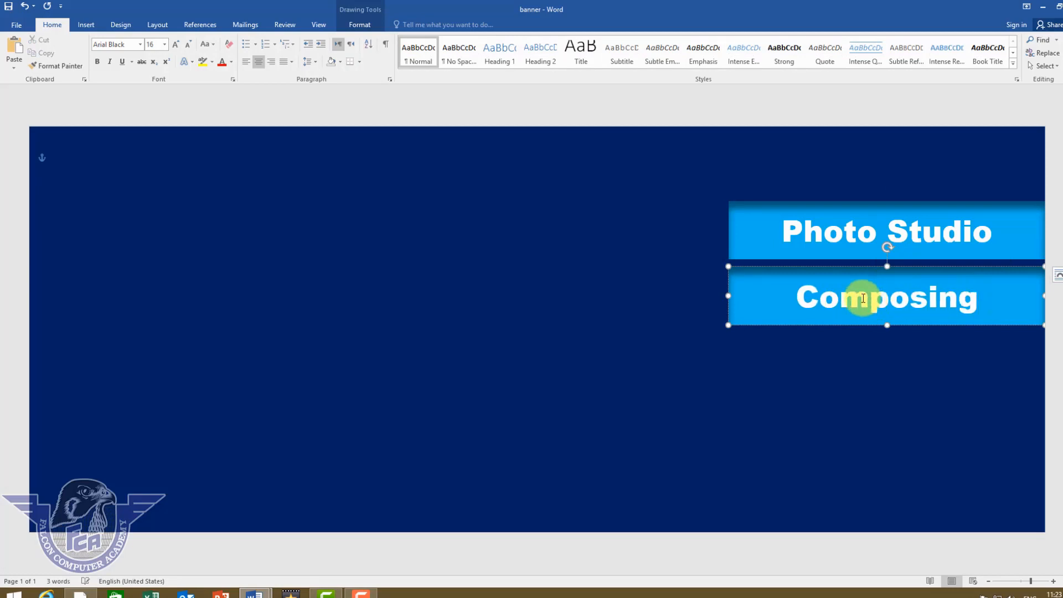
drag(789, 325, 787, 386)
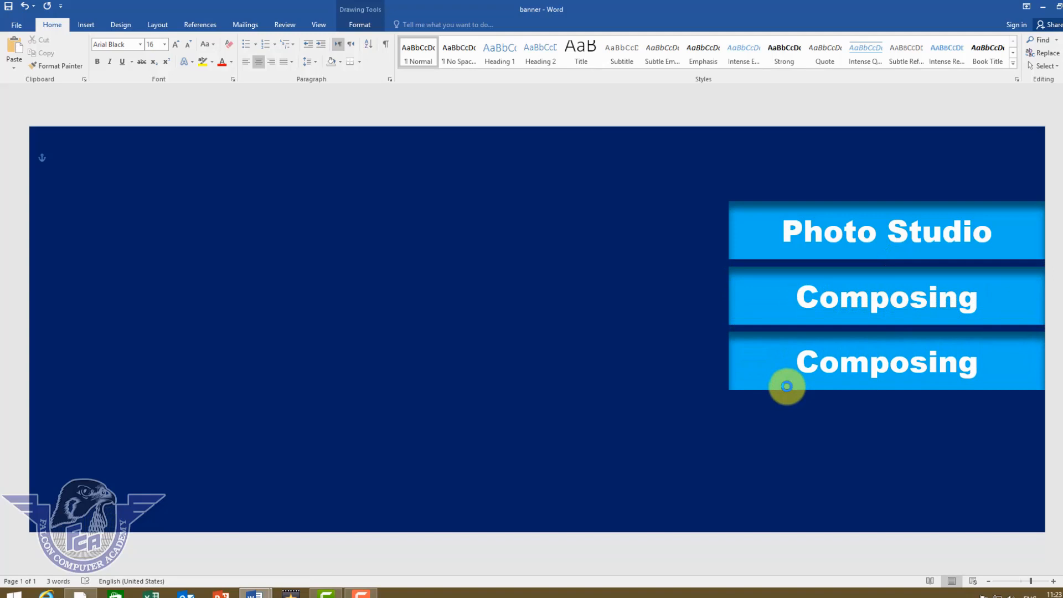
Change the bottom button's text to 'College Books' and duplicate it beneath.
double_click(857, 370)
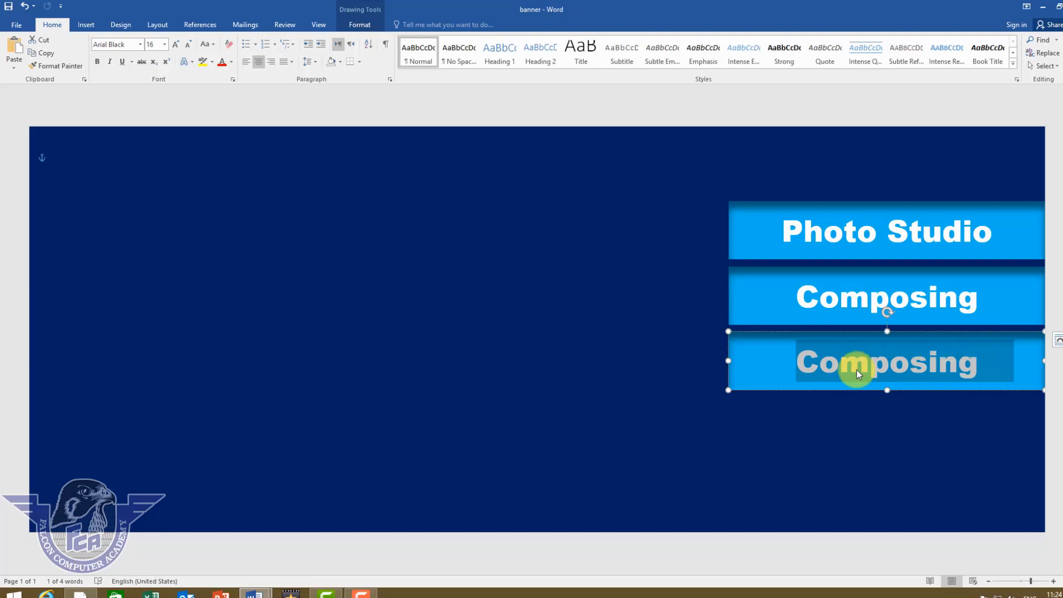
text(Col)
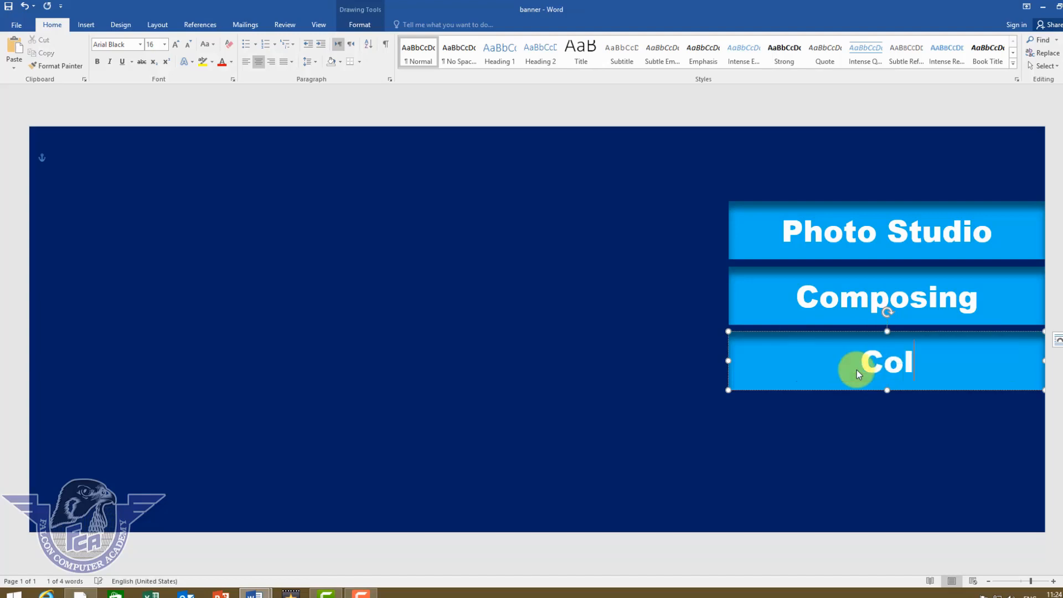
text(lege Books)
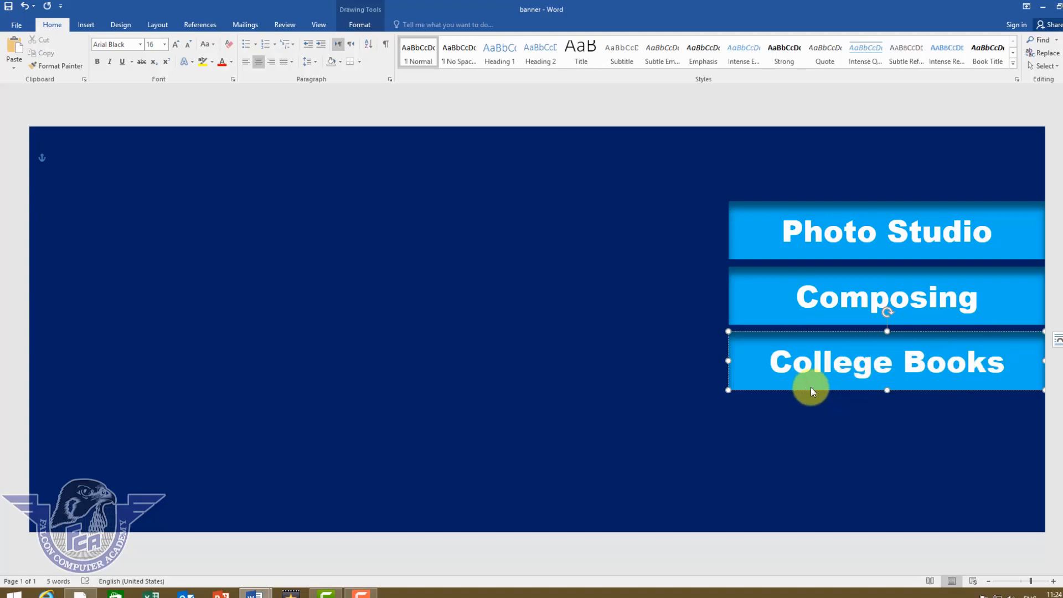
drag(811, 389, 809, 449)
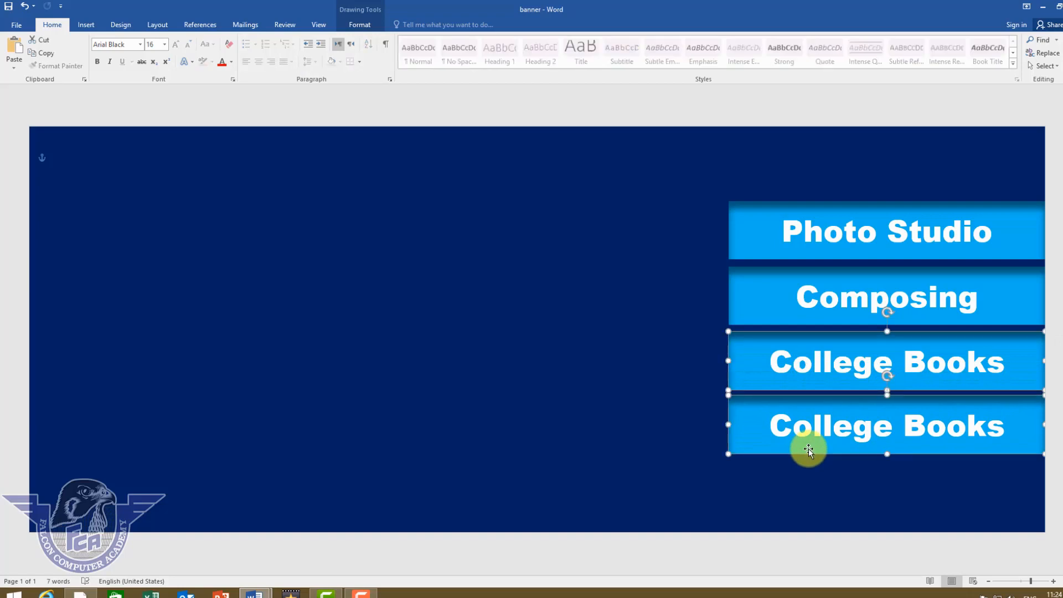
Relabel the new copy 'Photo State' and nudge it slightly downward.
click(808, 448)
triple_click(817, 437)
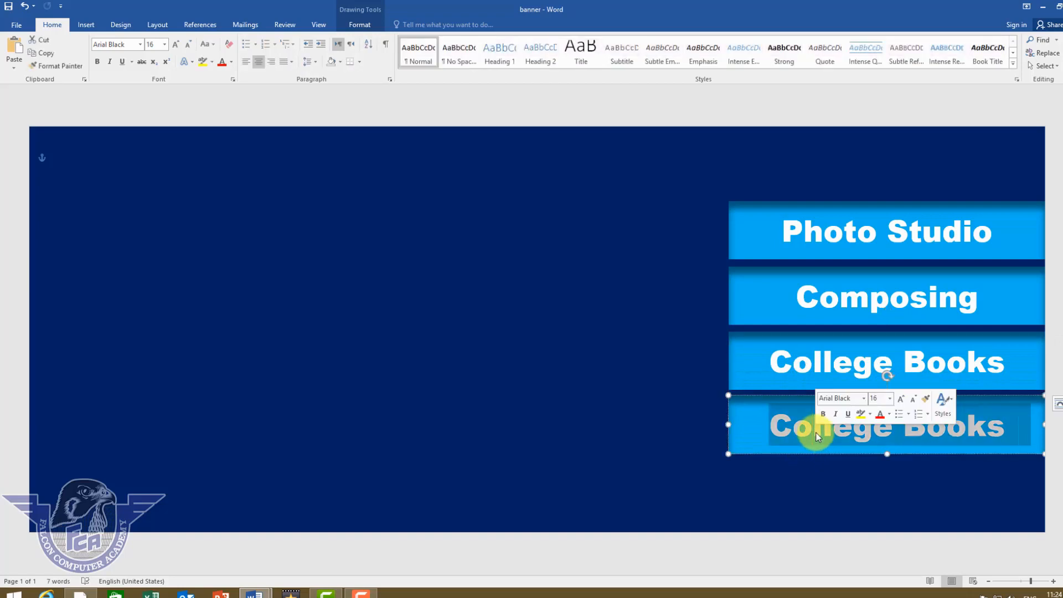
text(Pho)
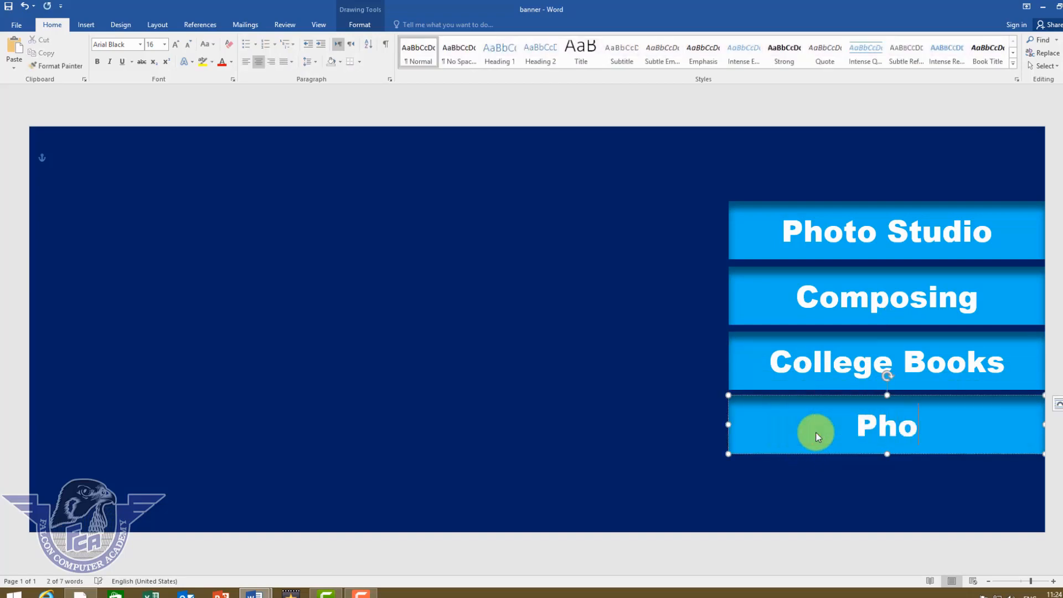
text(to State)
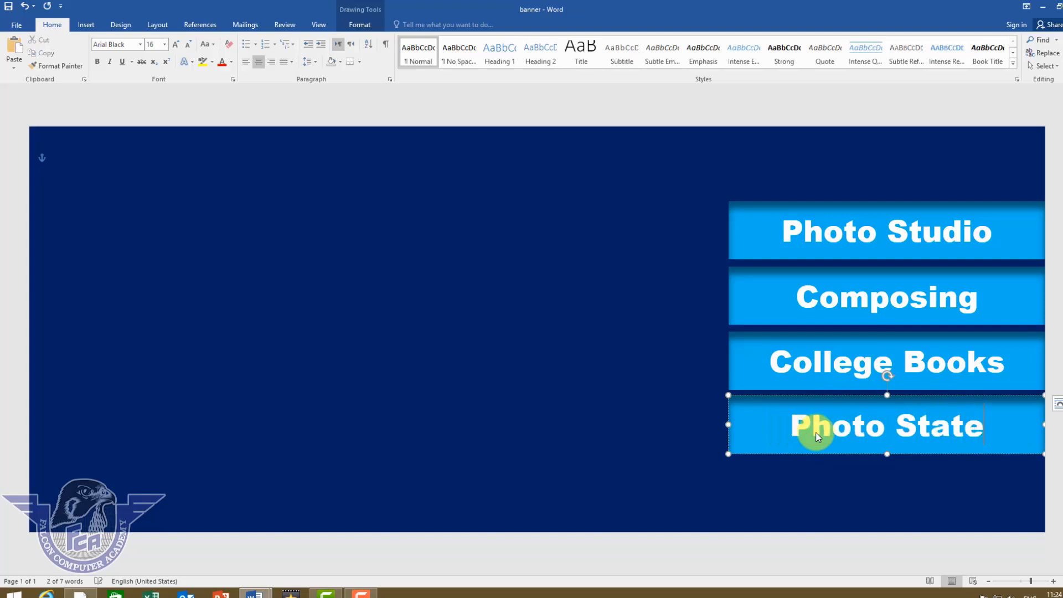
click(859, 467)
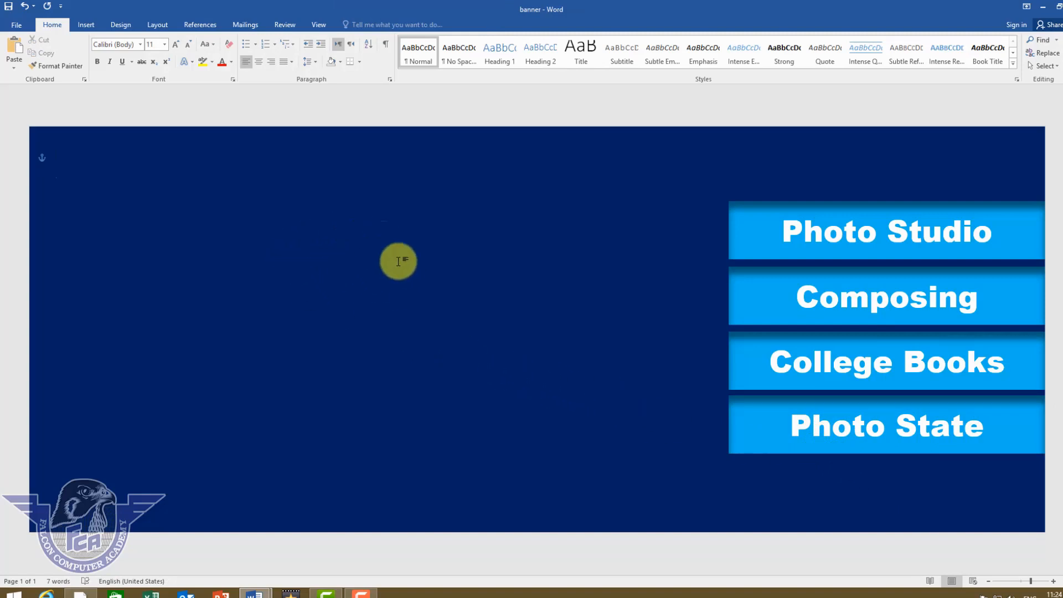
click(808, 454)
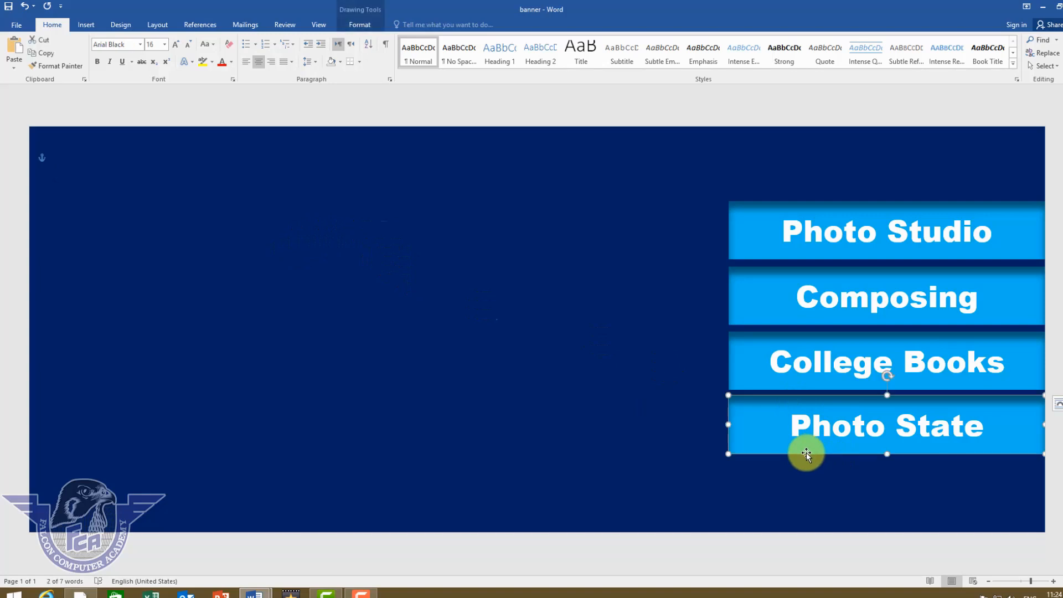
key(Down)
key(Down)
key(Down)
key(Down)
key(Down)
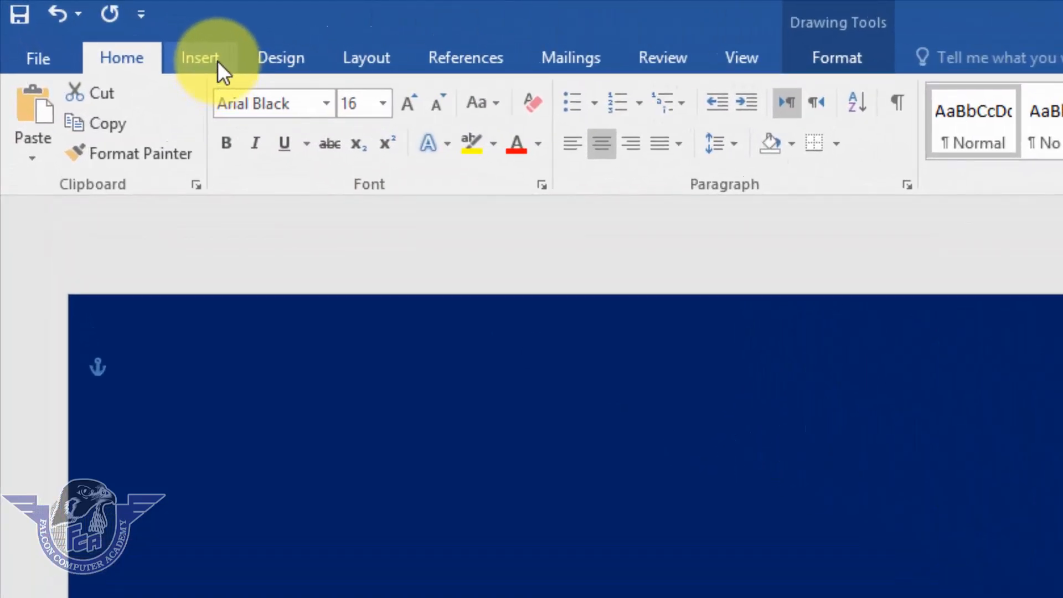
Insert blue outlined WordArt, move it to the banner's left, and change its text to 'Modern'.
click(218, 62)
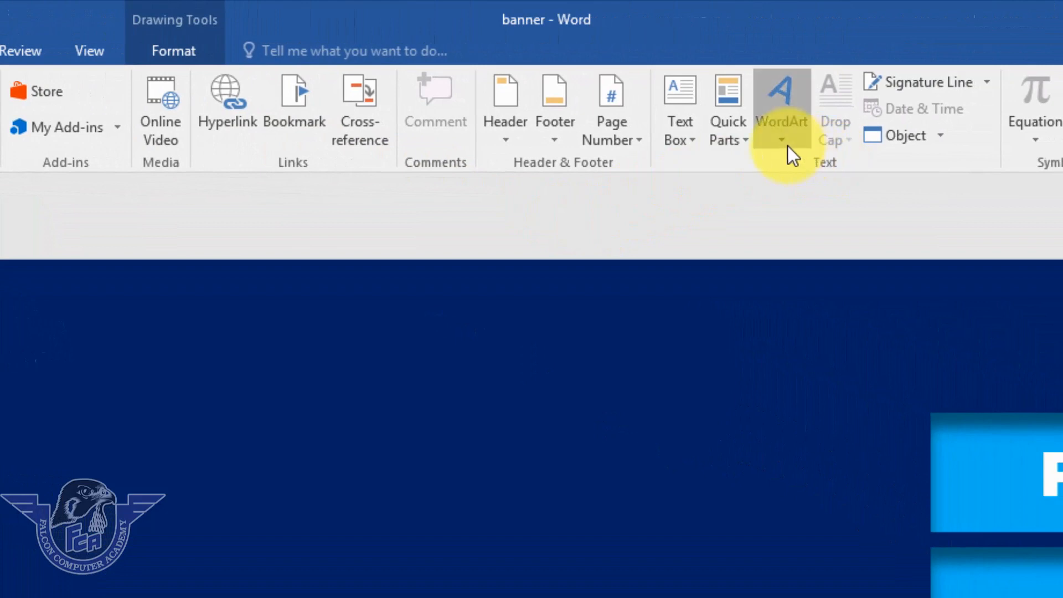
click(786, 141)
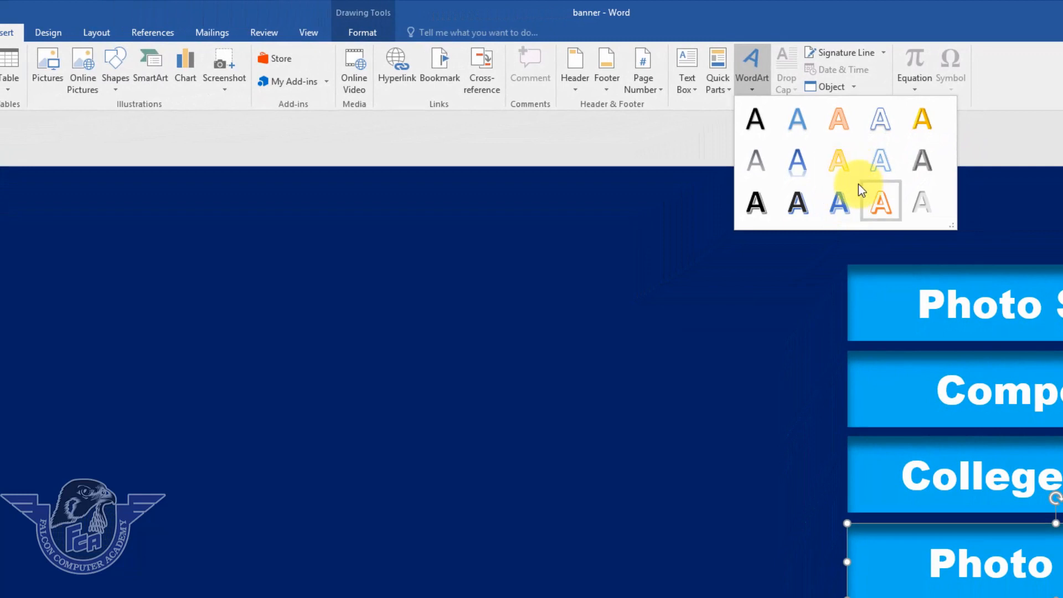
click(840, 201)
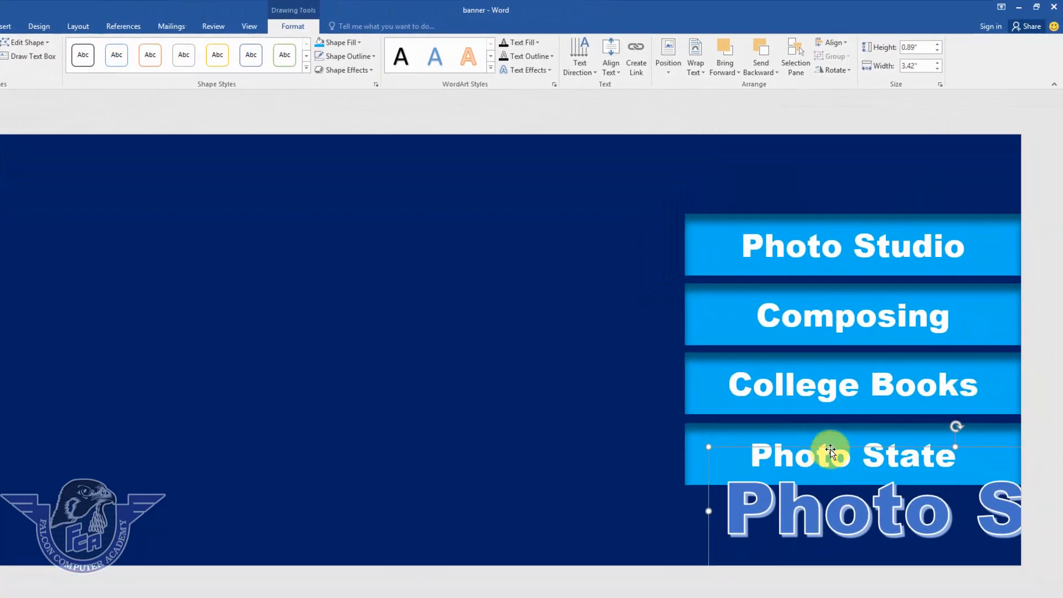
drag(828, 447, 292, 242)
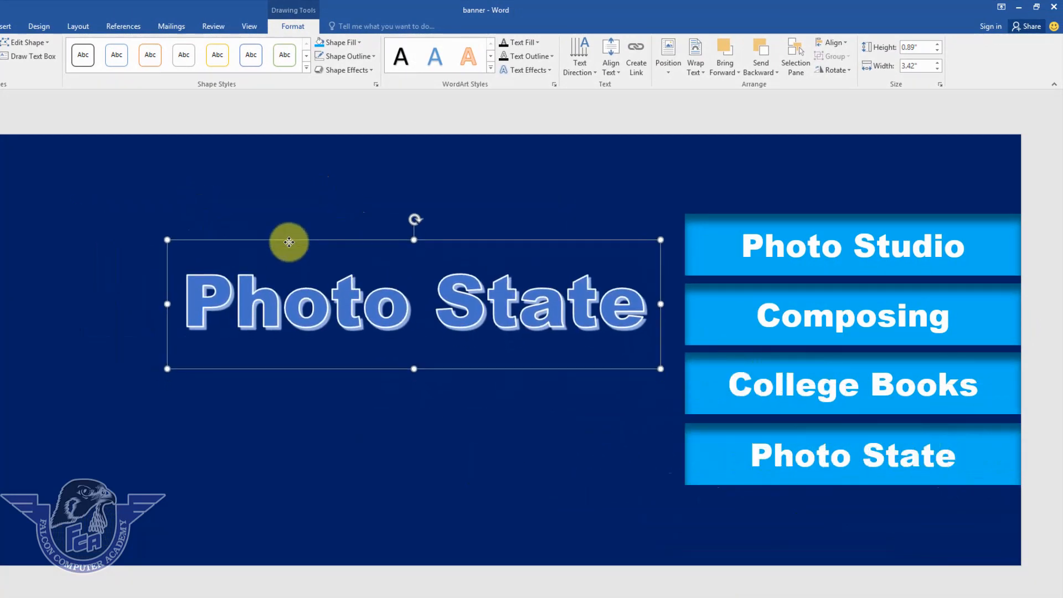
triple_click(317, 317)
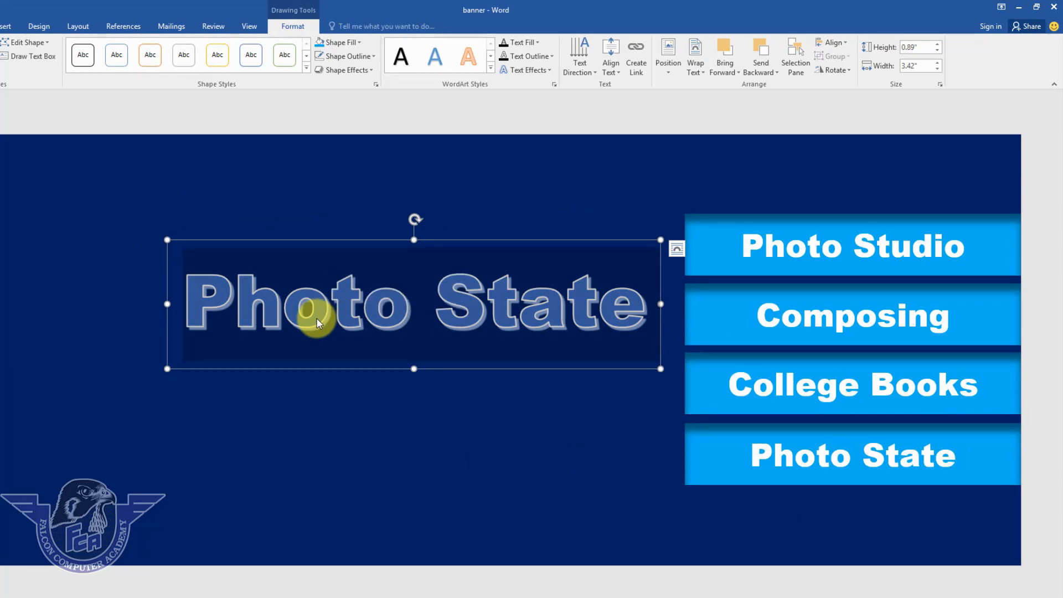
text(Modern)
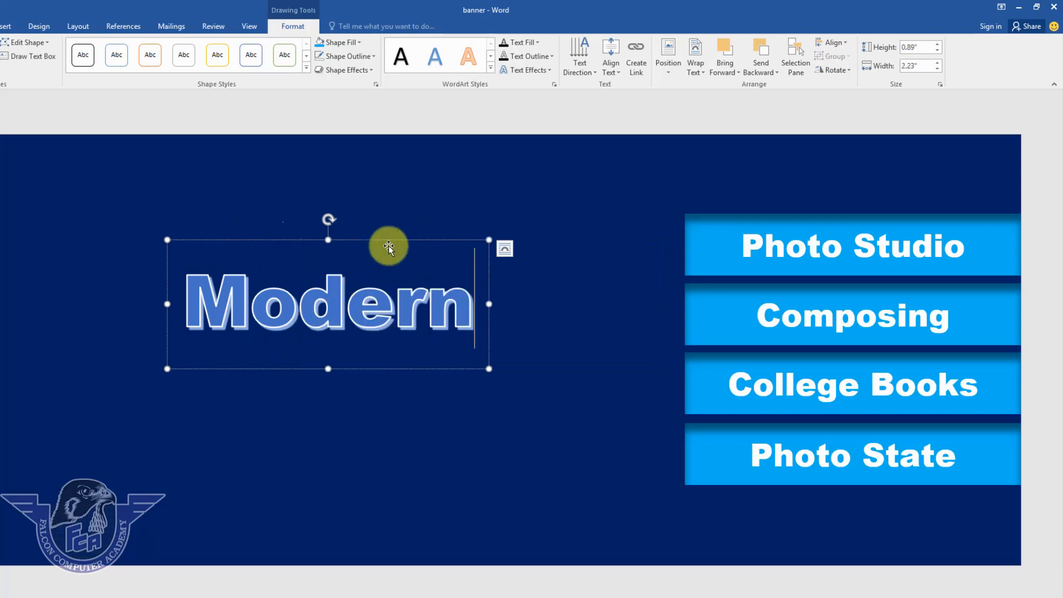
Shift the Modern WordArt slightly right and give its lettering a red text fill.
drag(392, 242, 443, 239)
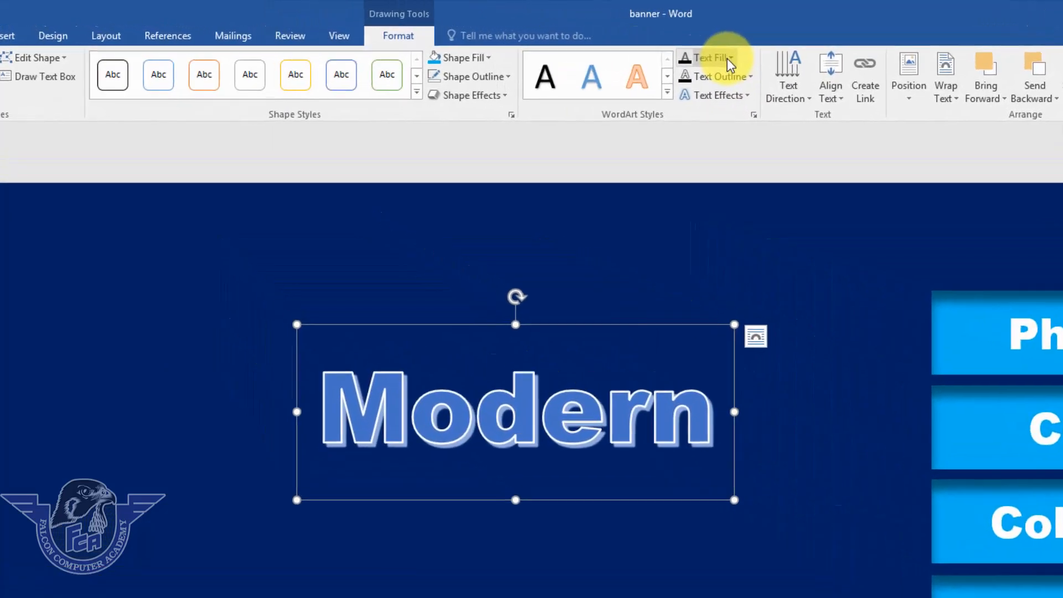
click(558, 43)
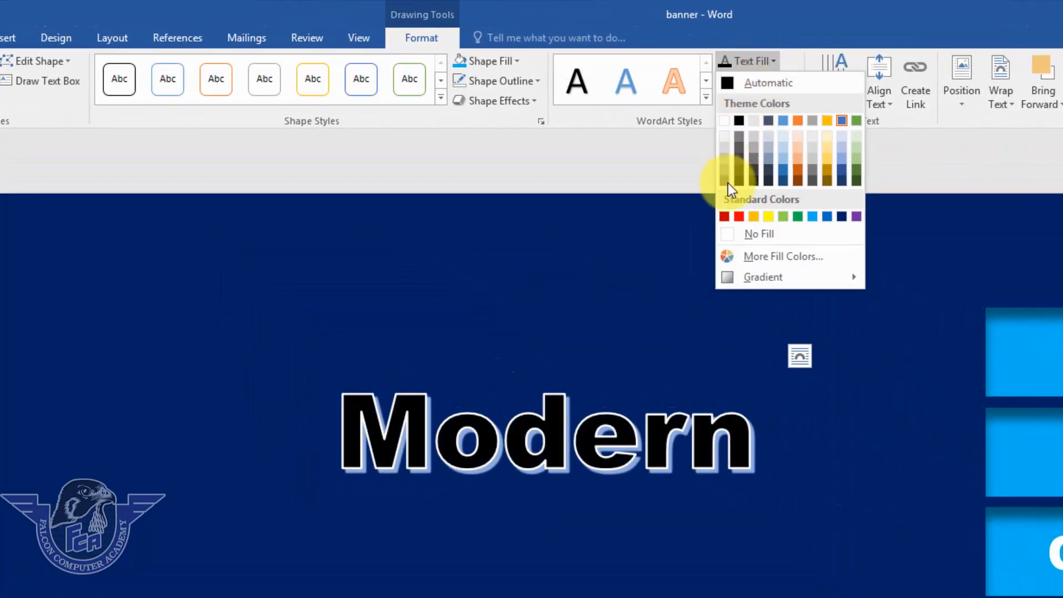
click(739, 216)
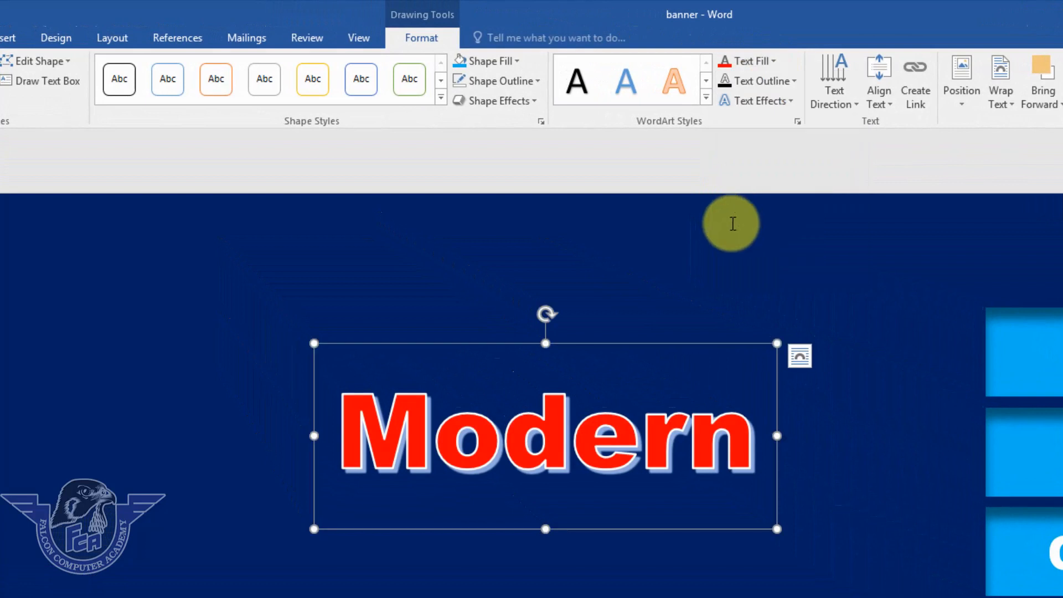
Apply the first bevel effect to Modern and move it right and slightly up.
click(772, 101)
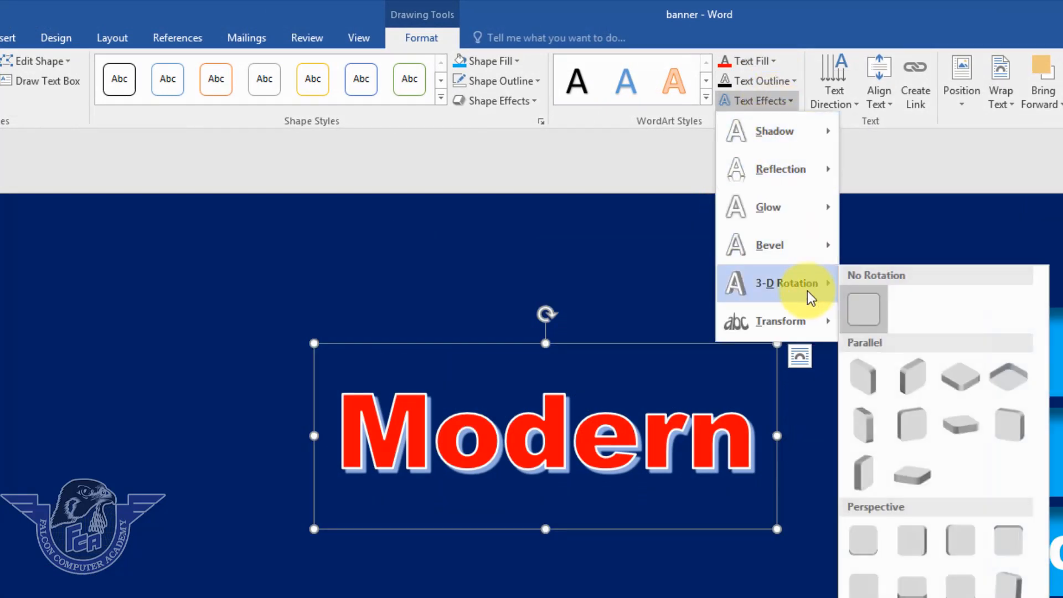
mouse_move(805, 244)
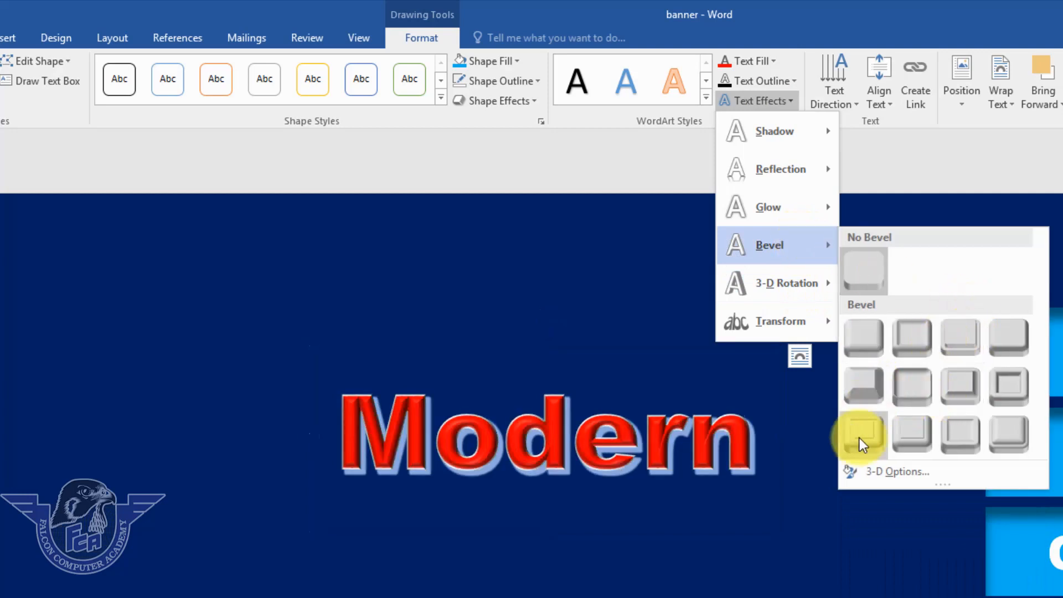
click(855, 339)
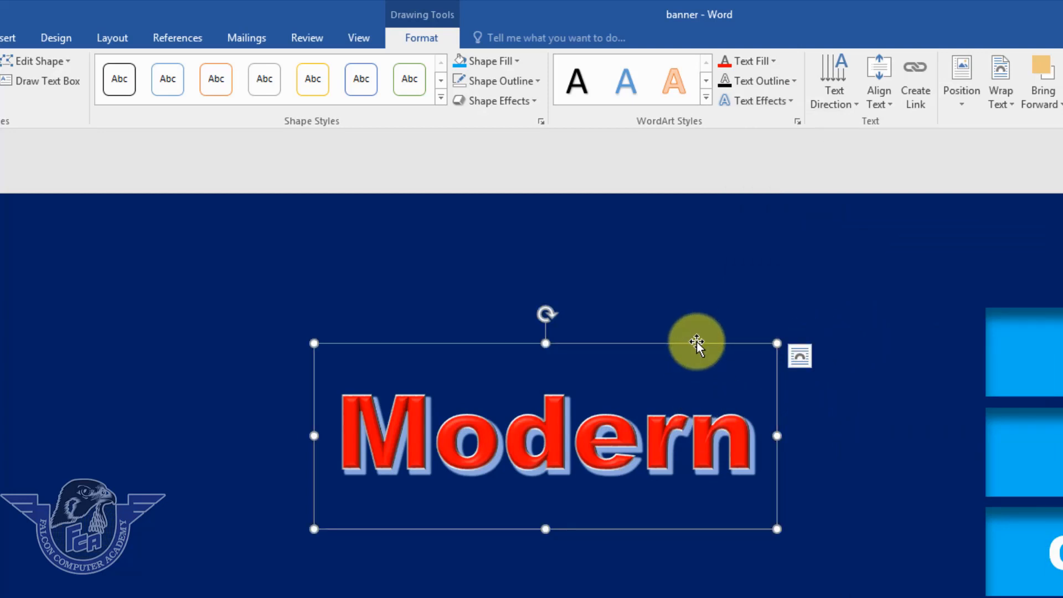
drag(696, 340, 746, 322)
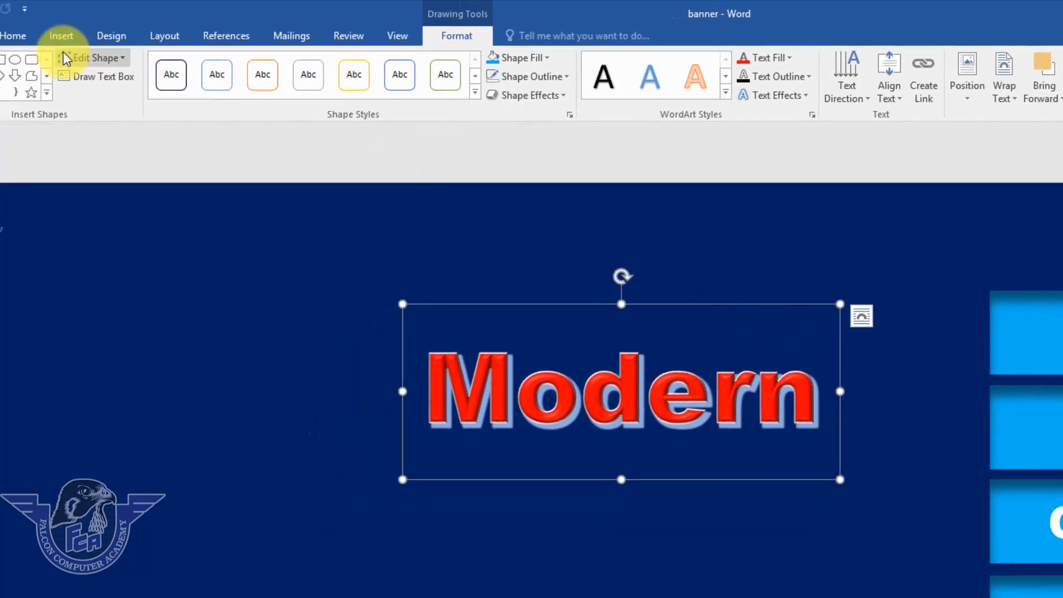
Draw a text box under Modern containing 'Book Center'.
click(66, 37)
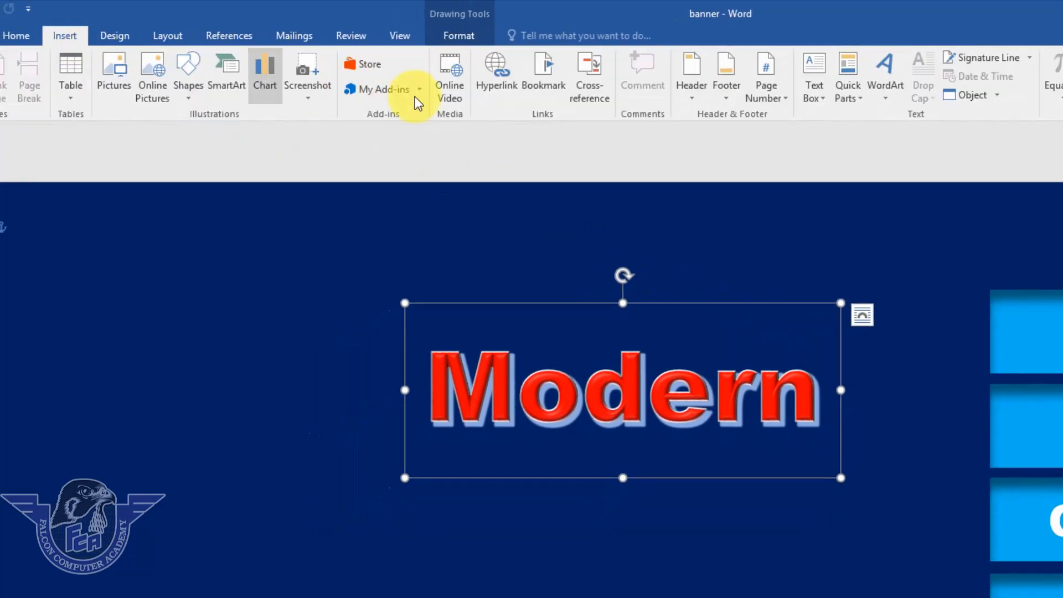
click(822, 103)
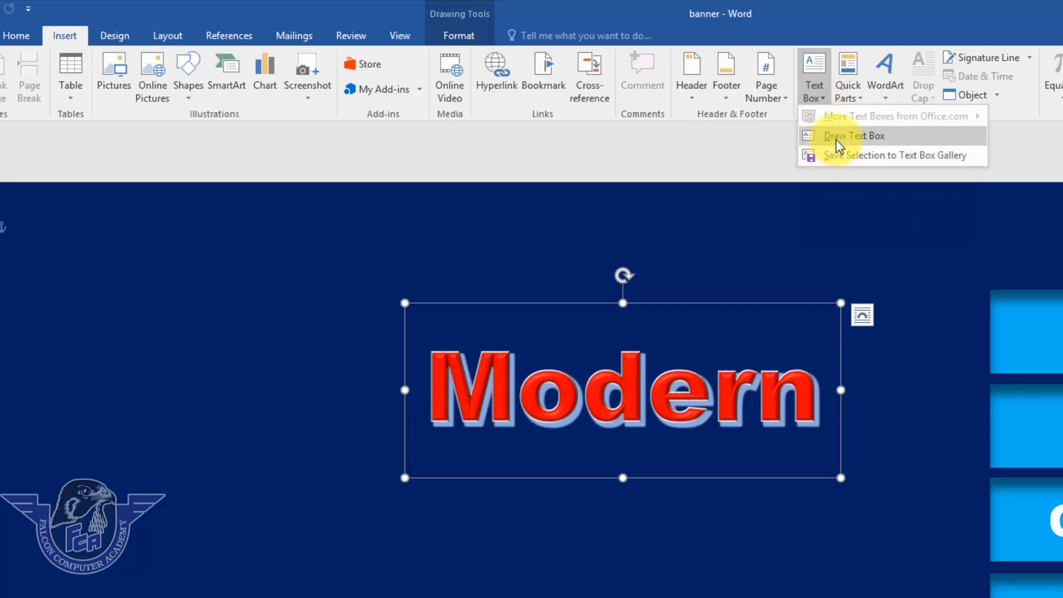
click(834, 136)
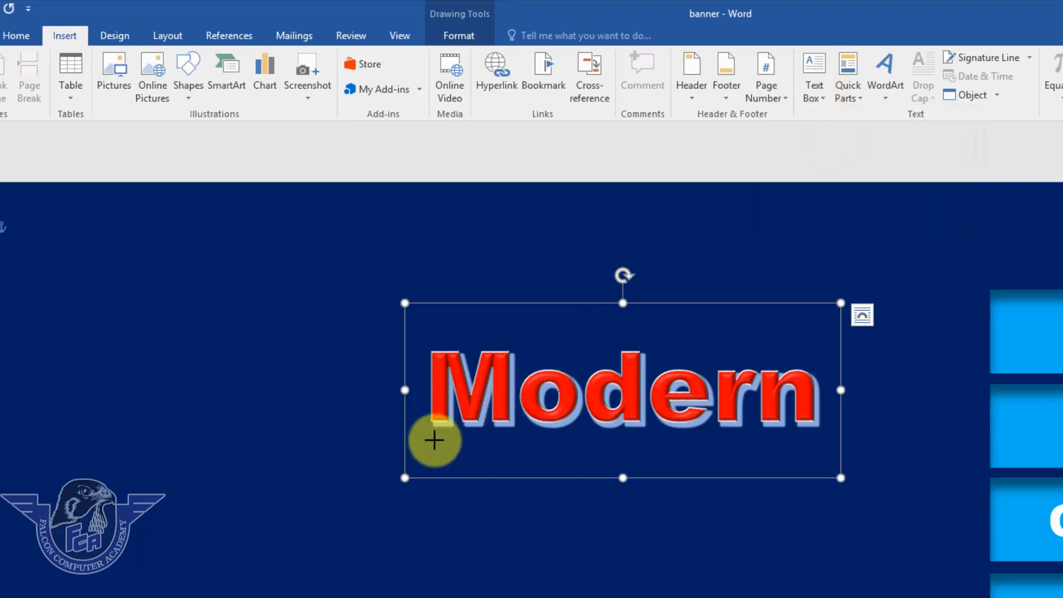
mouse_move(435, 440)
mouse_down()
mouse_move(496, 498)
mouse_move(819, 495)
mouse_up()
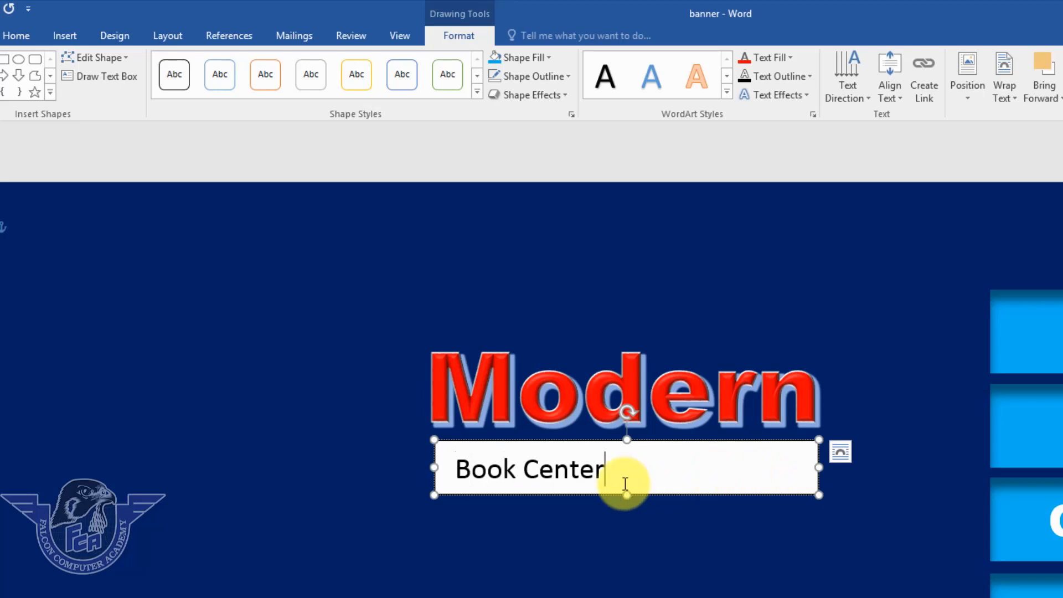
drag(622, 482, 462, 483)
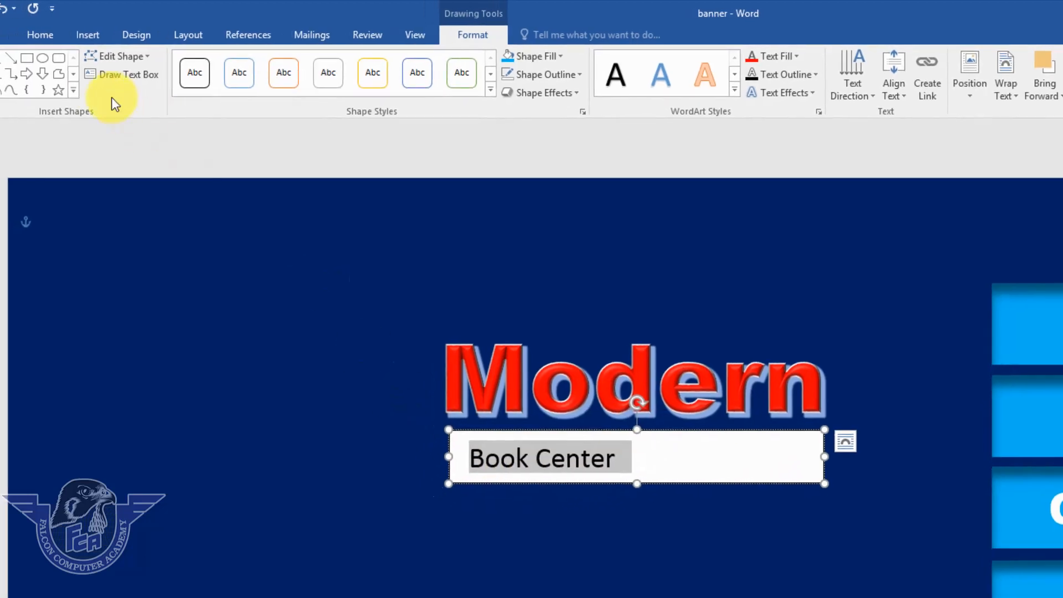
Set the Book Center text to Arial Black at 18 pt.
click(19, 37)
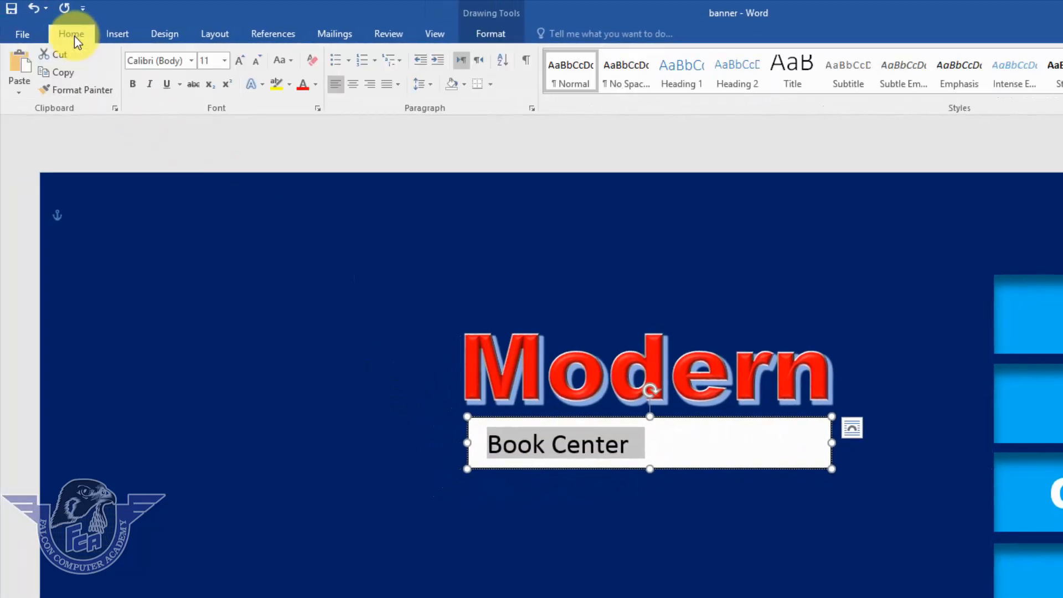
click(244, 60)
click(244, 61)
click(244, 61)
click(245, 62)
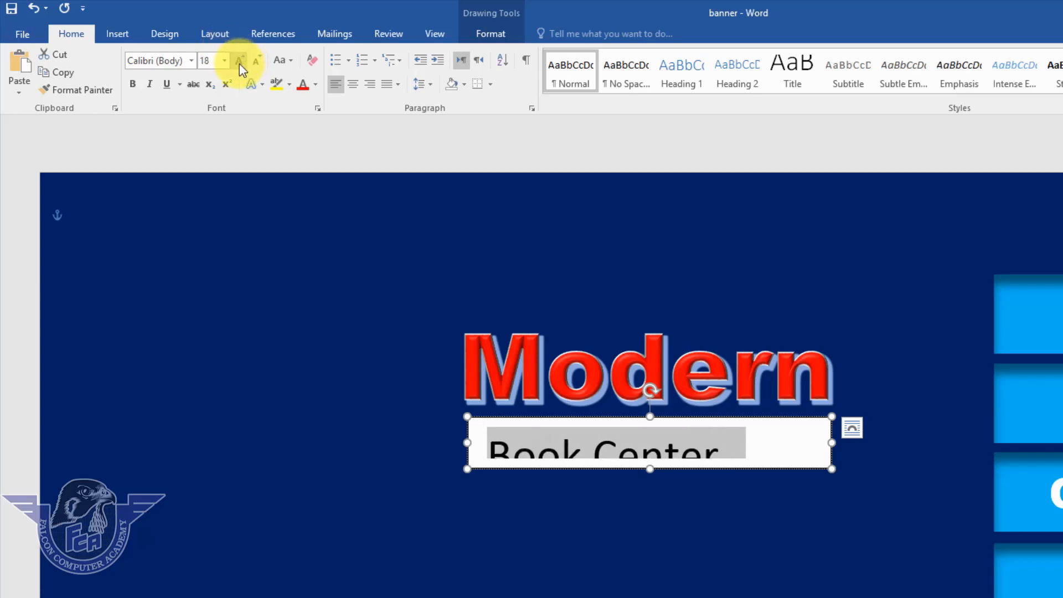
click(191, 60)
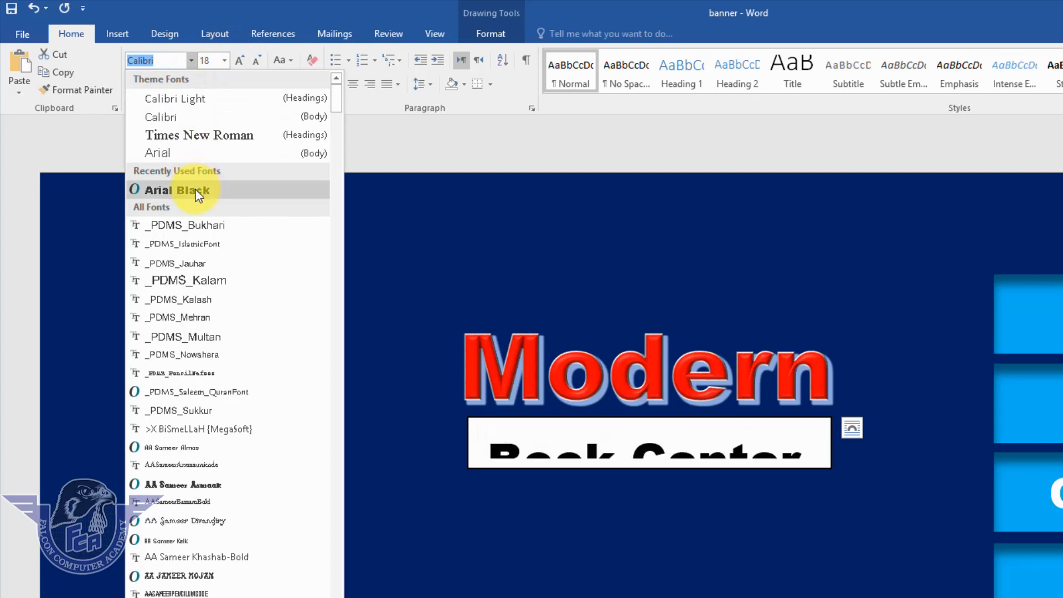
click(197, 190)
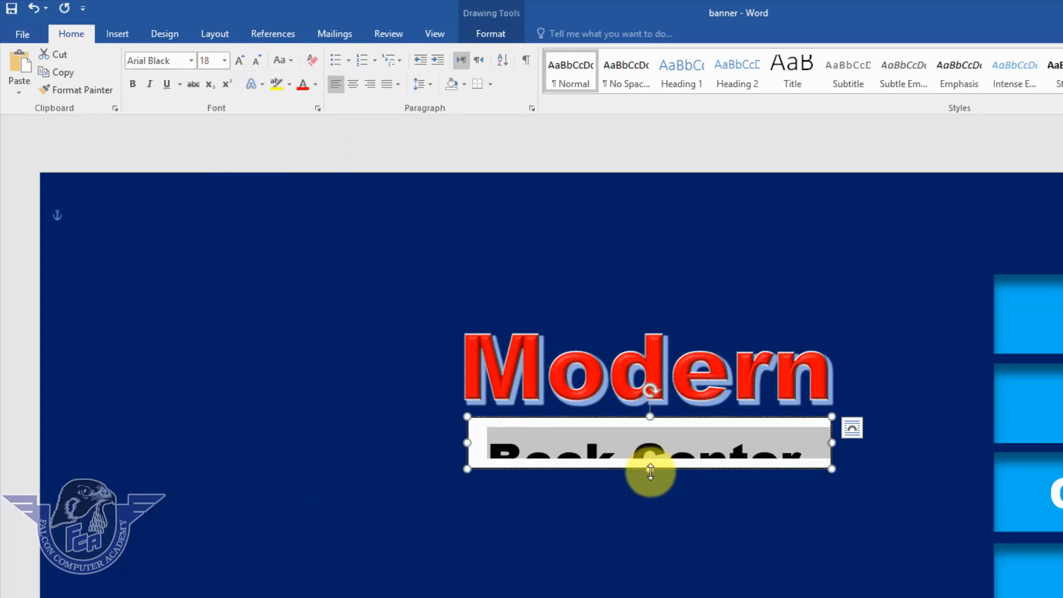
Make the Book Center box taller so the text fits and nudge it up-left.
drag(650, 470, 651, 489)
drag(683, 420, 677, 419)
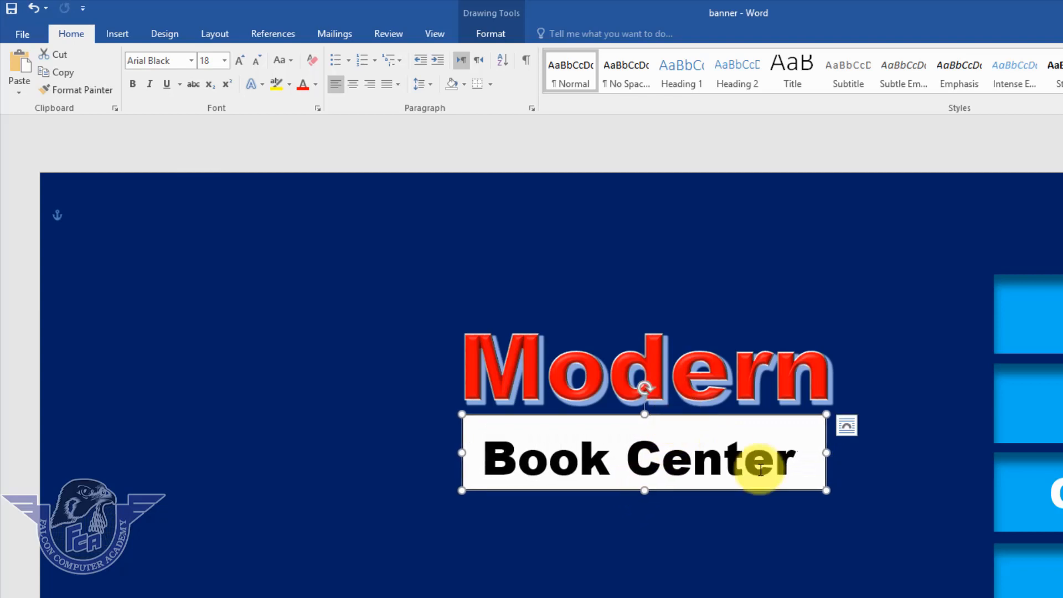
click(106, 29)
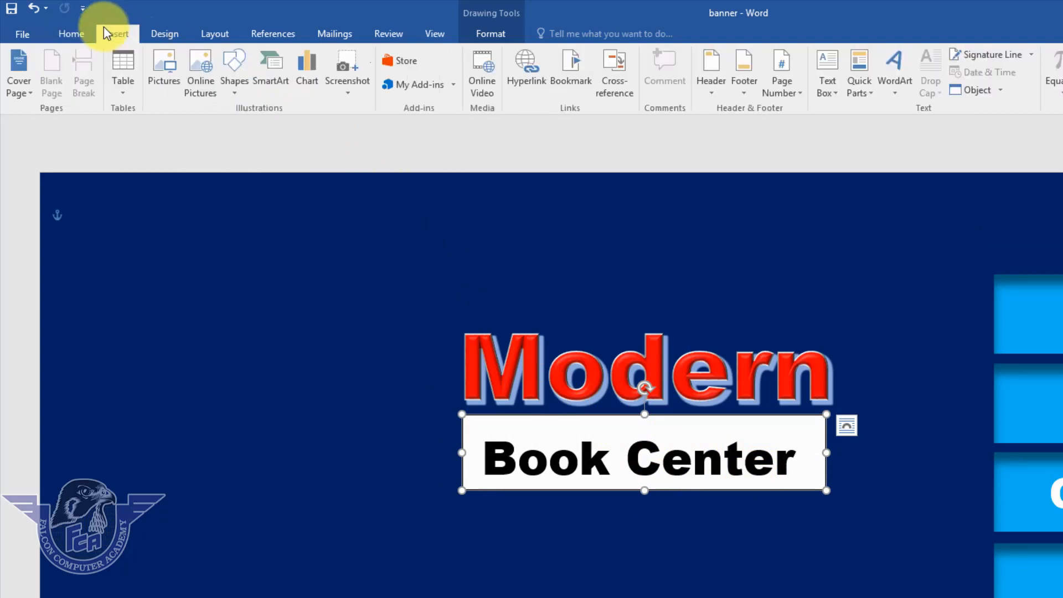
click(842, 97)
click(850, 124)
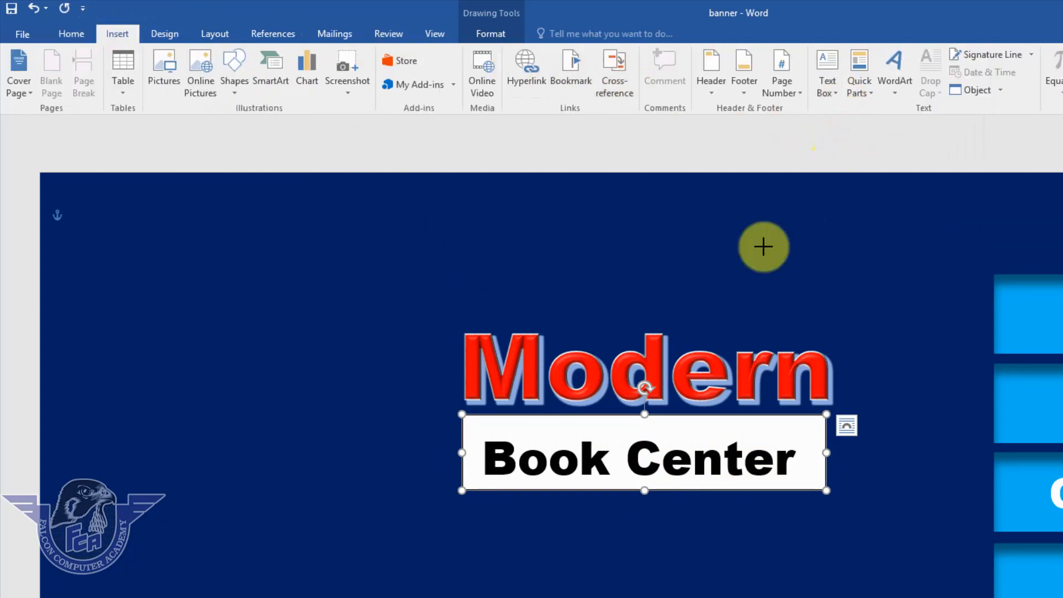
mouse_move(463, 499)
mouse_down()
mouse_move(530, 538)
mouse_move(729, 551)
mouse_move(835, 543)
mouse_move(827, 544)
mouse_up()
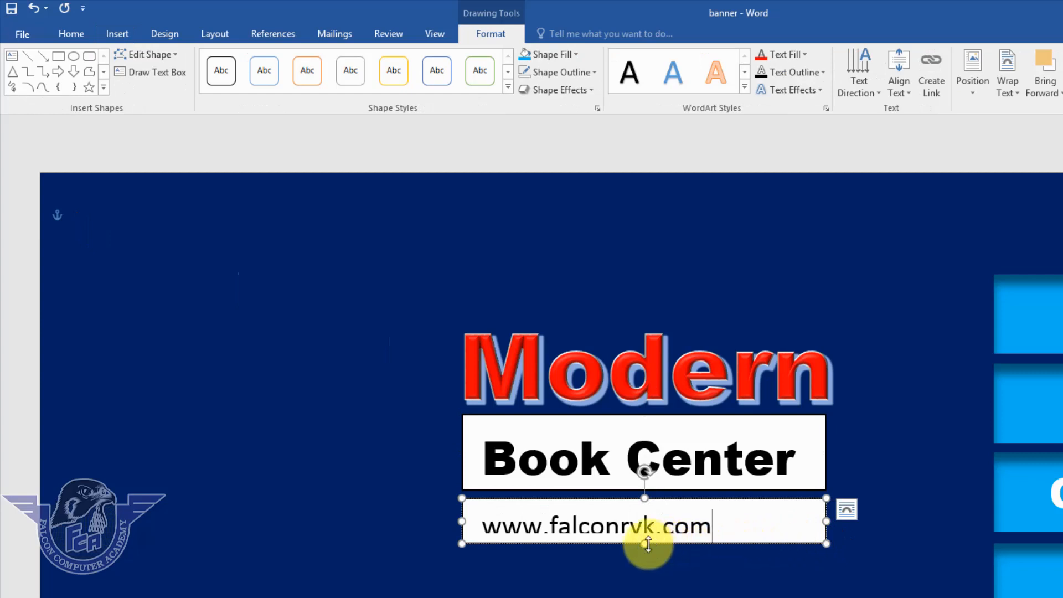
drag(649, 545, 645, 552)
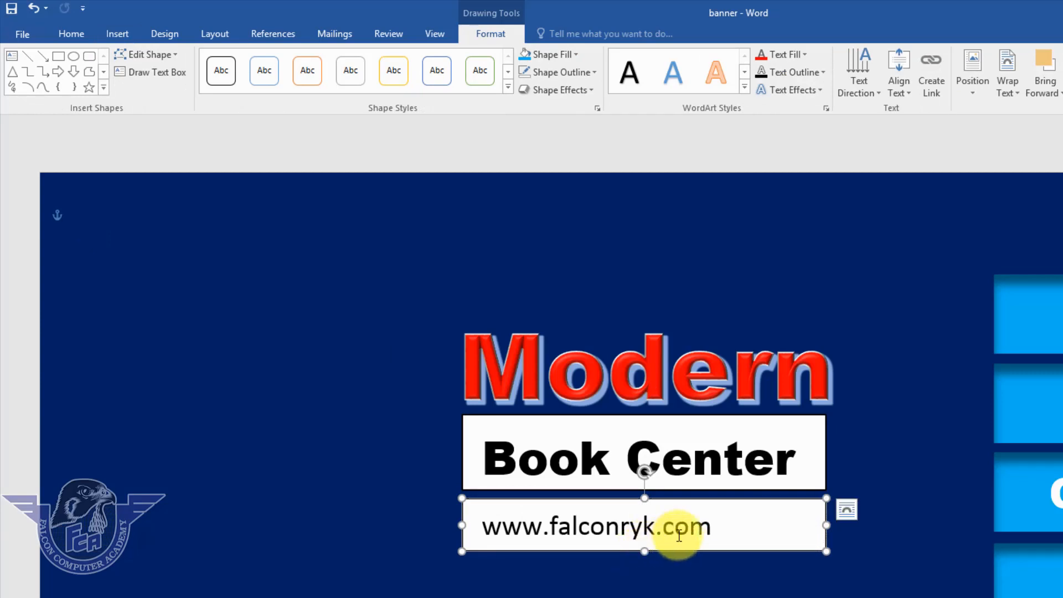
drag(688, 525, 467, 538)
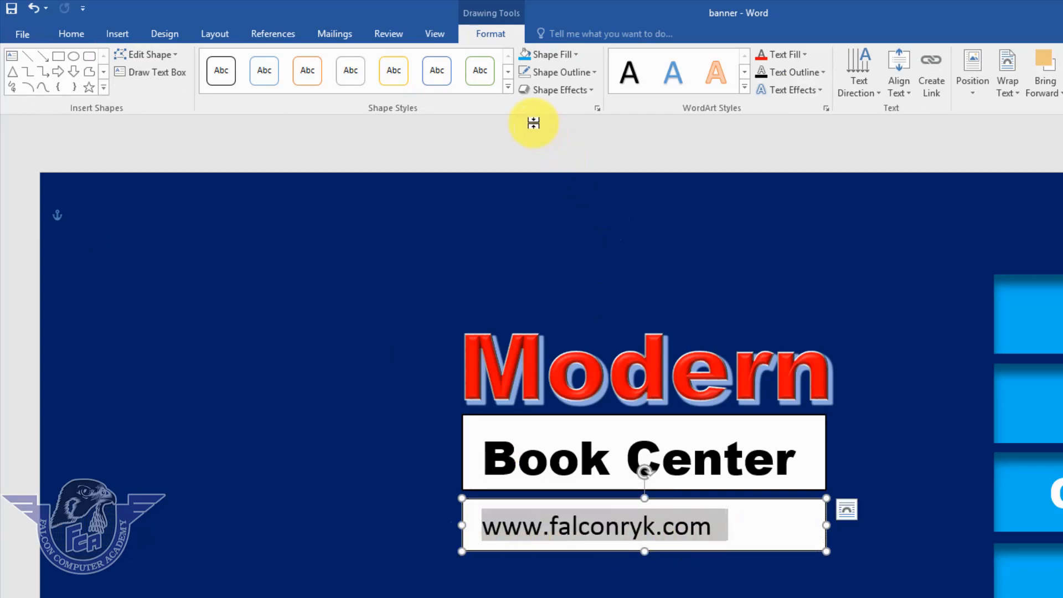
click(73, 34)
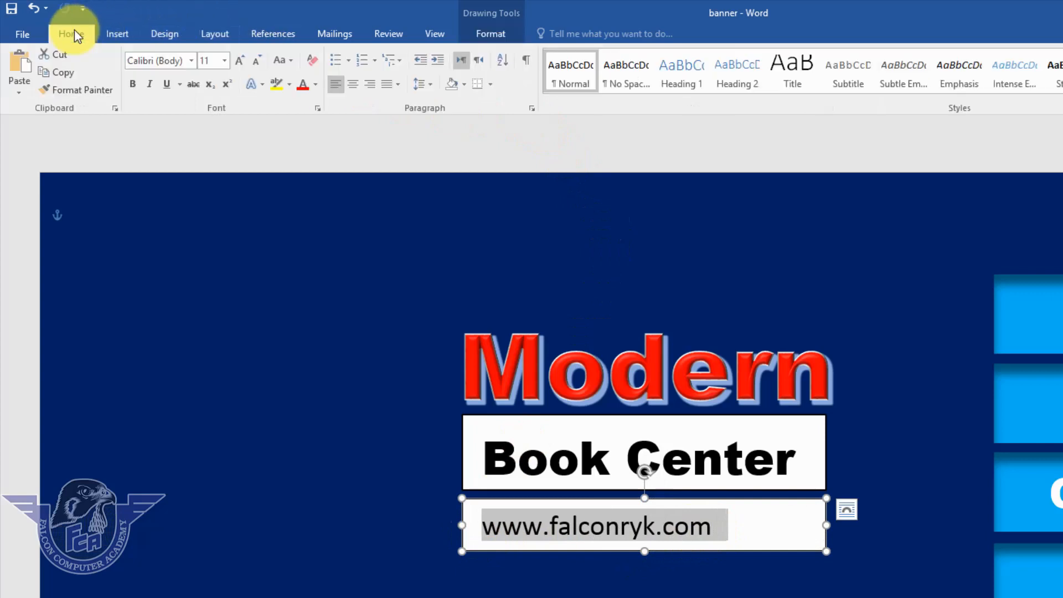
click(352, 83)
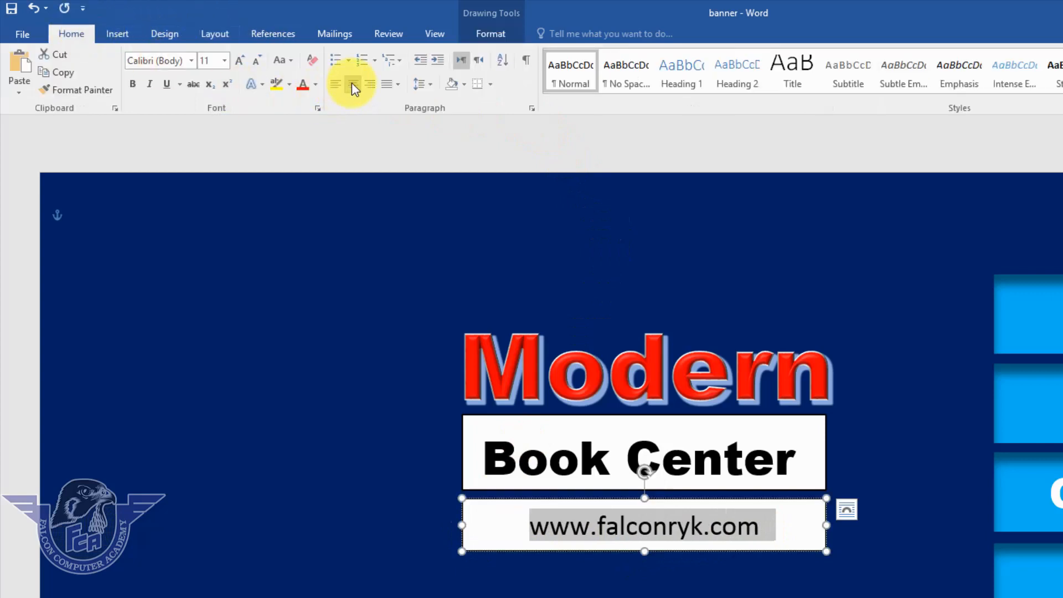
click(134, 84)
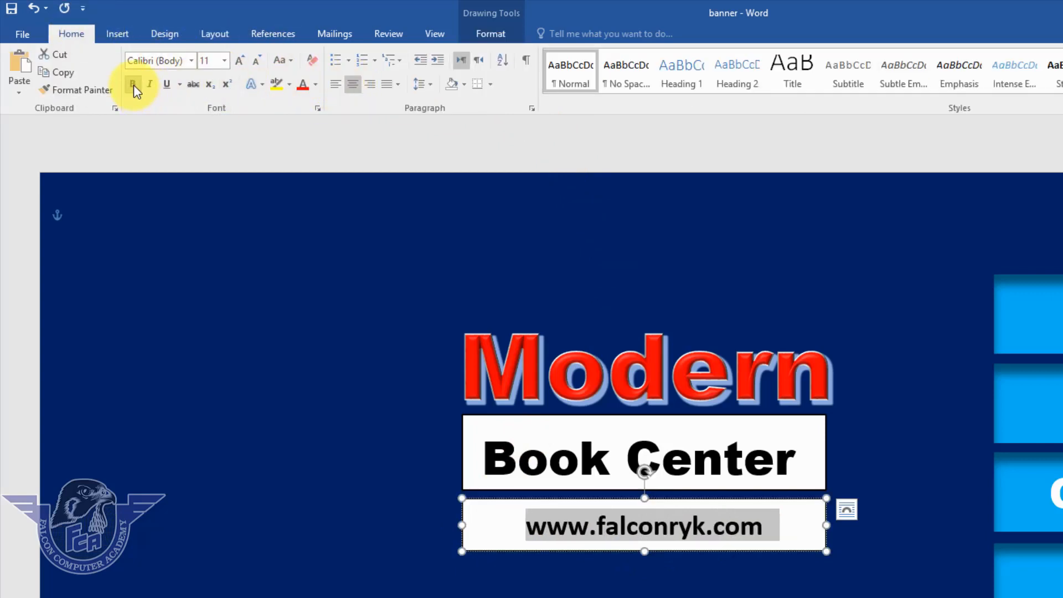
click(808, 551)
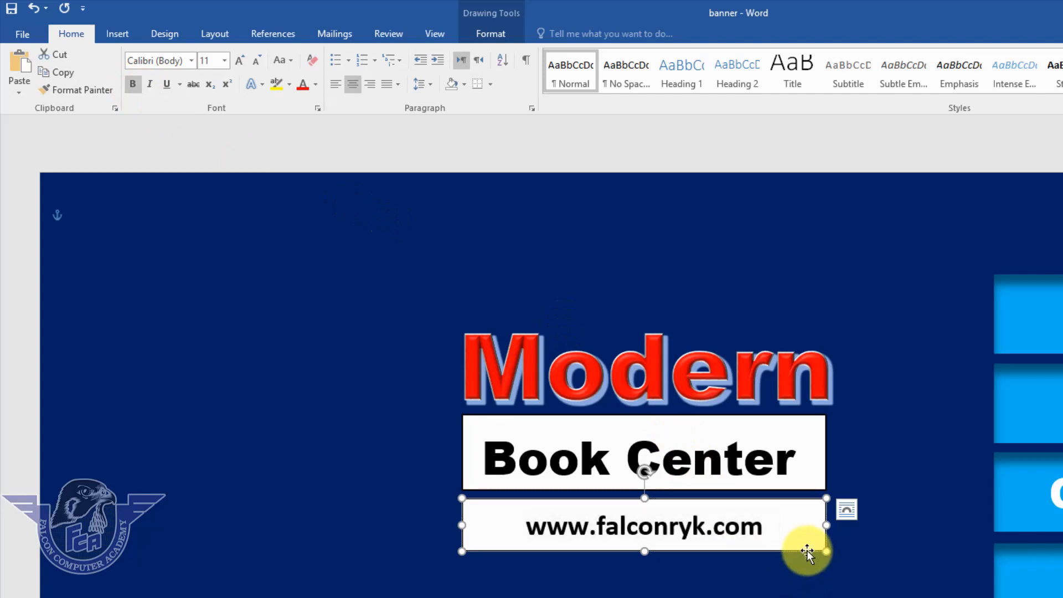
Set the URL box to no fill and no outline.
click(491, 35)
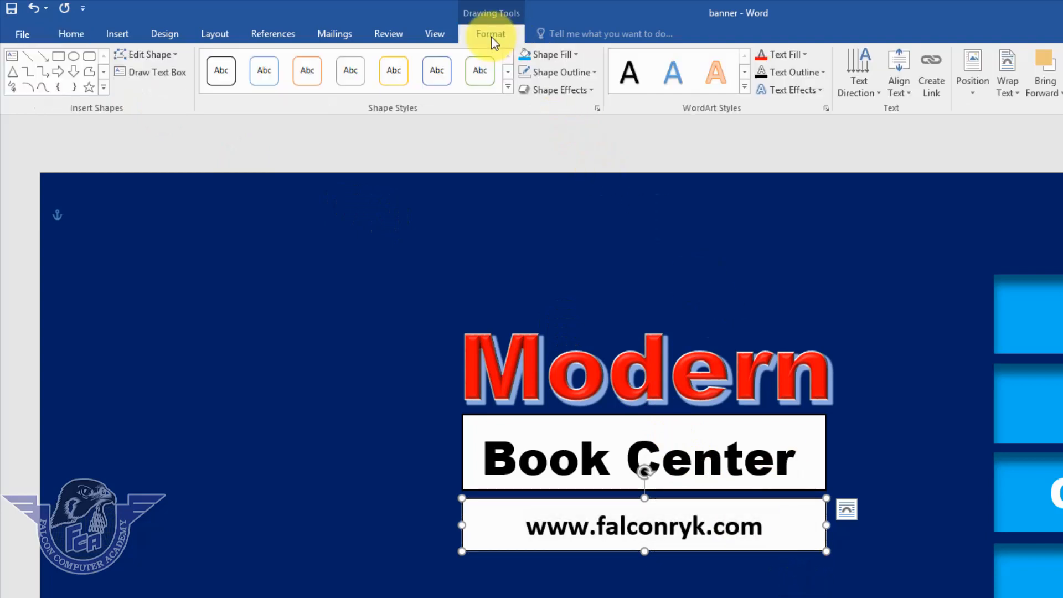
click(570, 60)
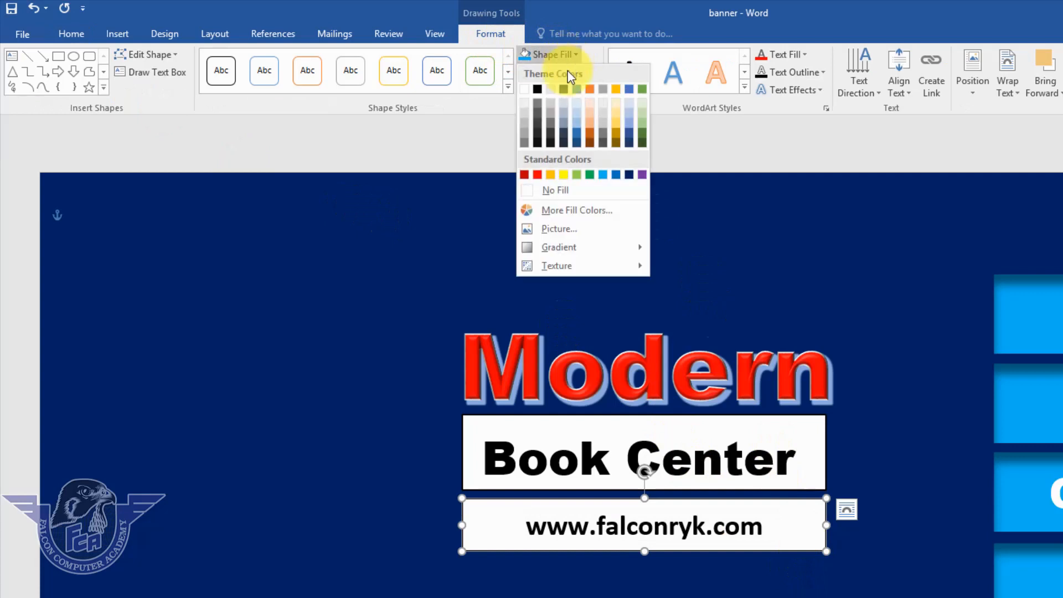
click(560, 195)
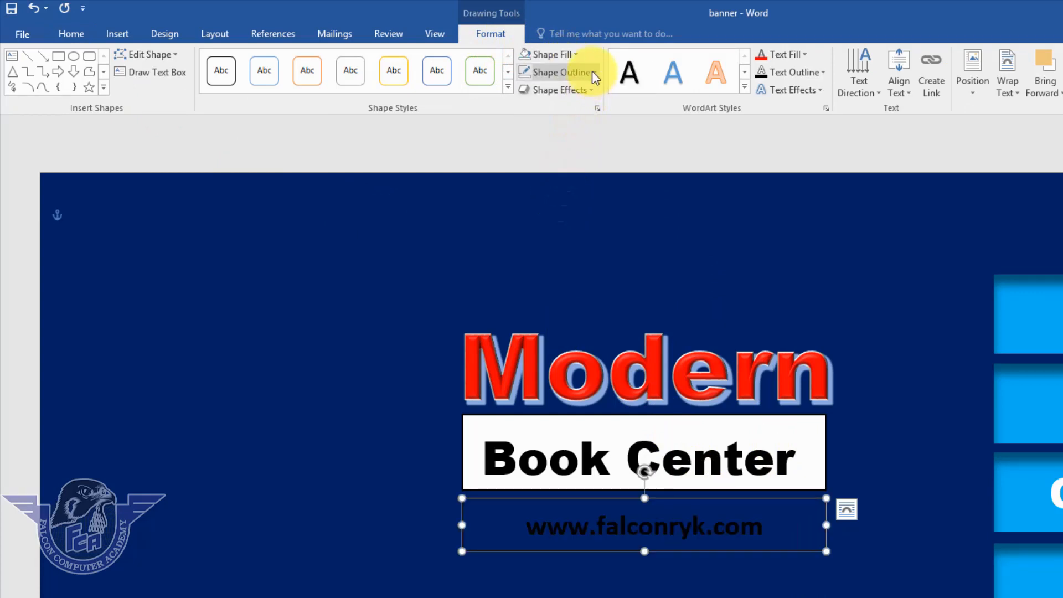
click(593, 72)
click(567, 208)
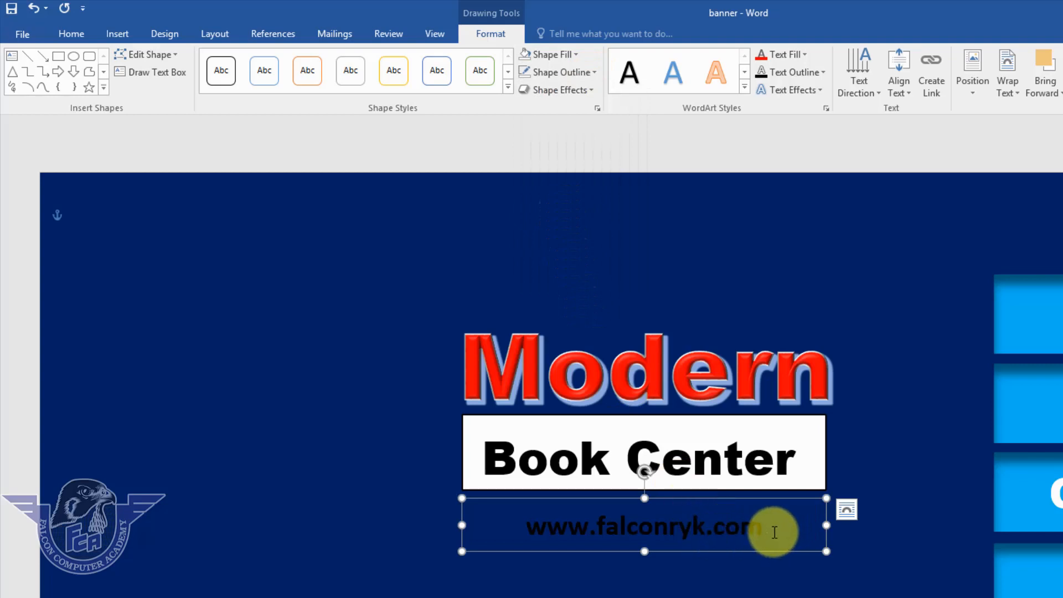
Turn the URL text white and move its box up snugly beneath Book Center.
drag(770, 531, 506, 521)
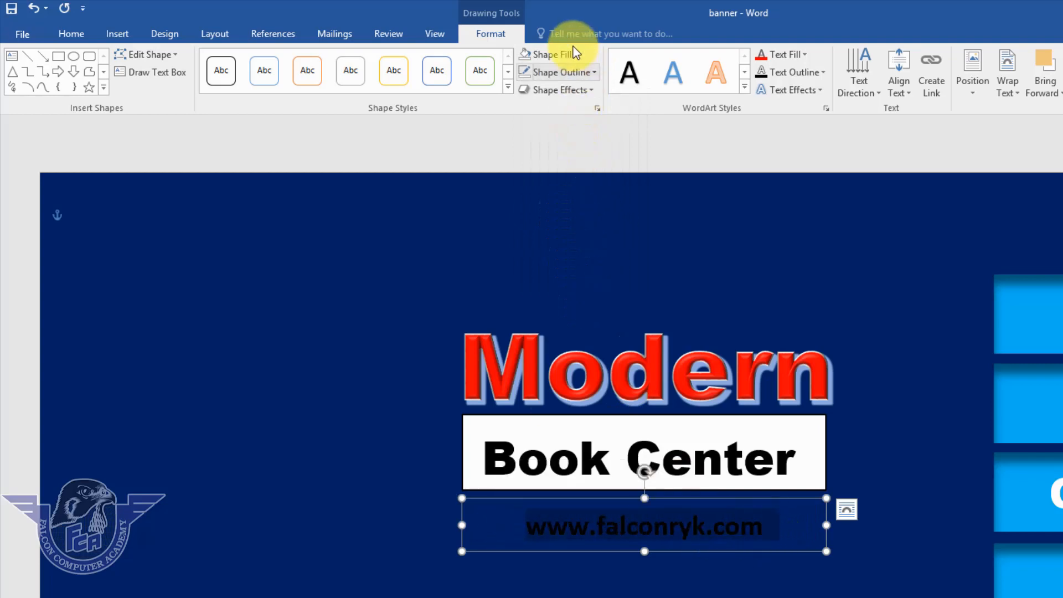
click(806, 54)
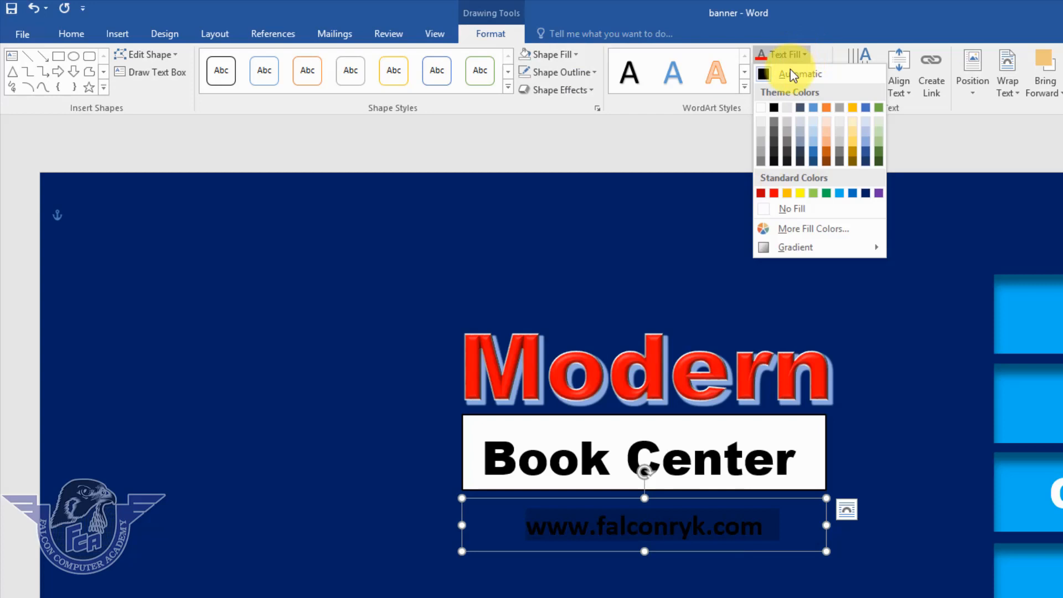
click(764, 104)
click(847, 584)
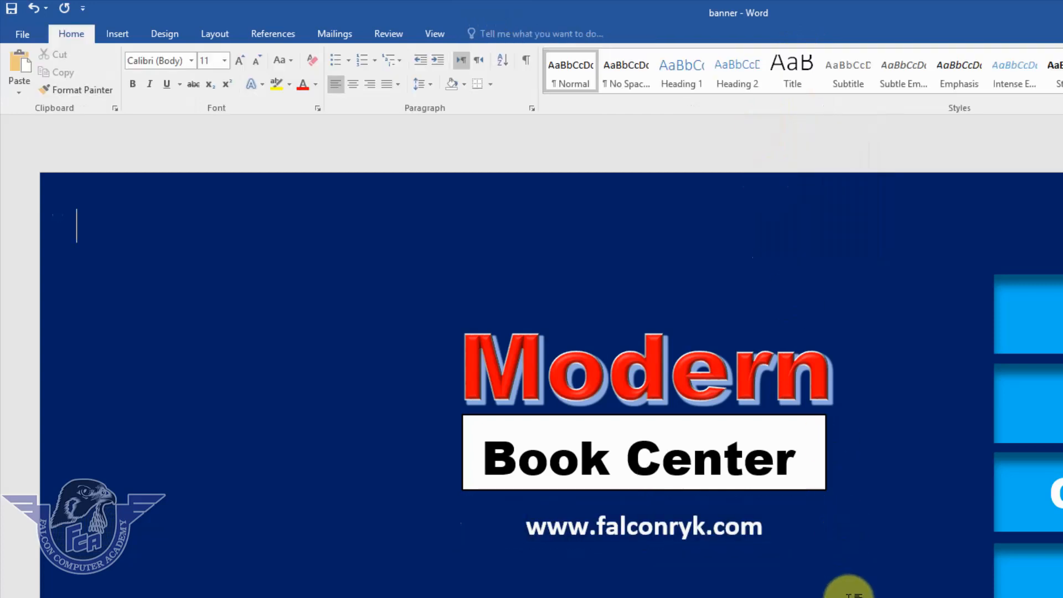
click(718, 530)
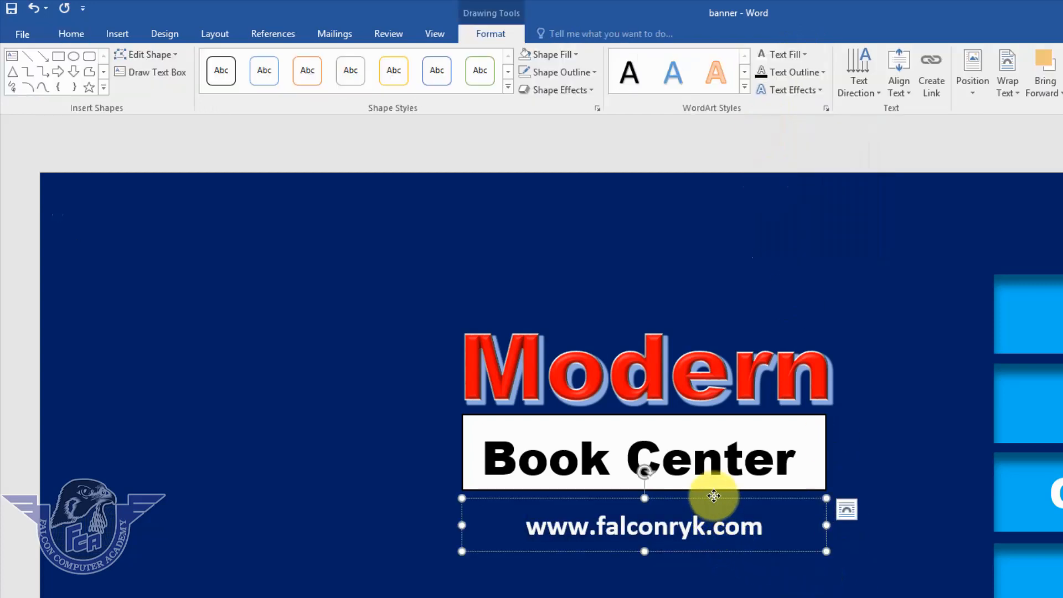
drag(713, 504, 710, 486)
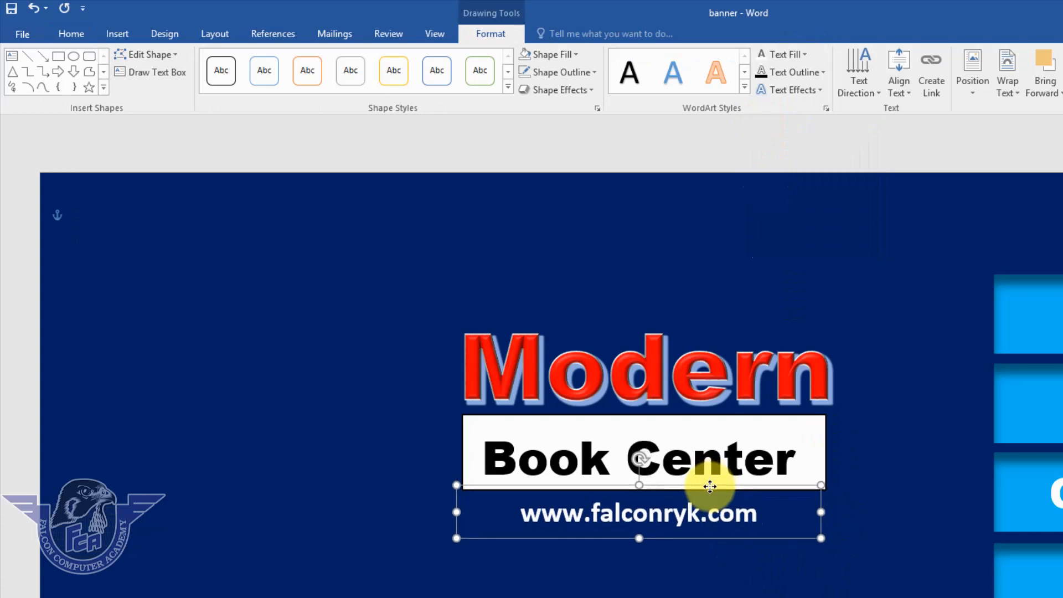
click(863, 597)
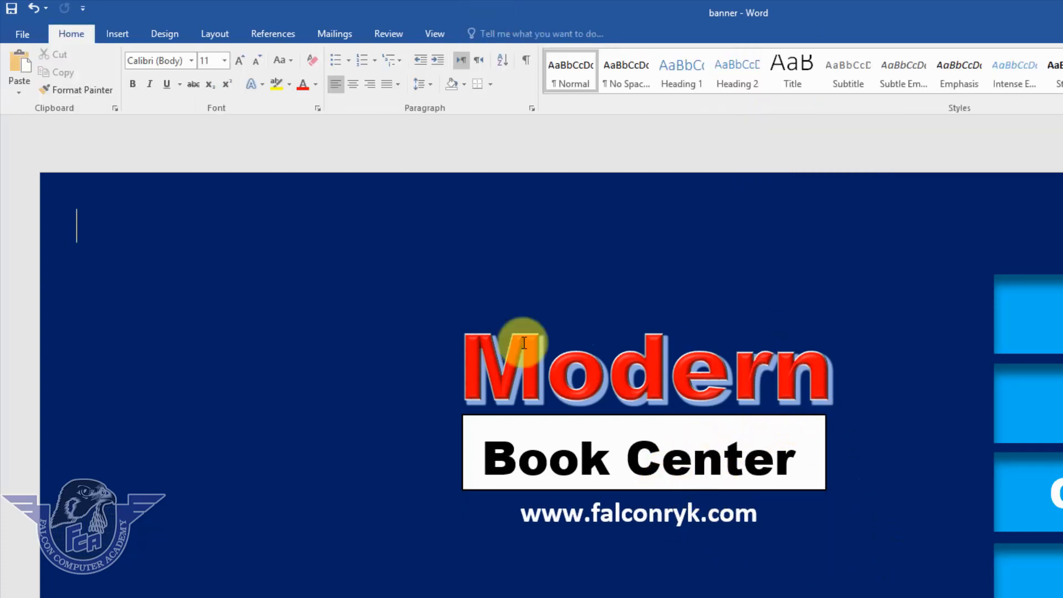
Draw a light-blue rectangle over the banner's left area, about 4.99 by 2.95 inches.
click(121, 34)
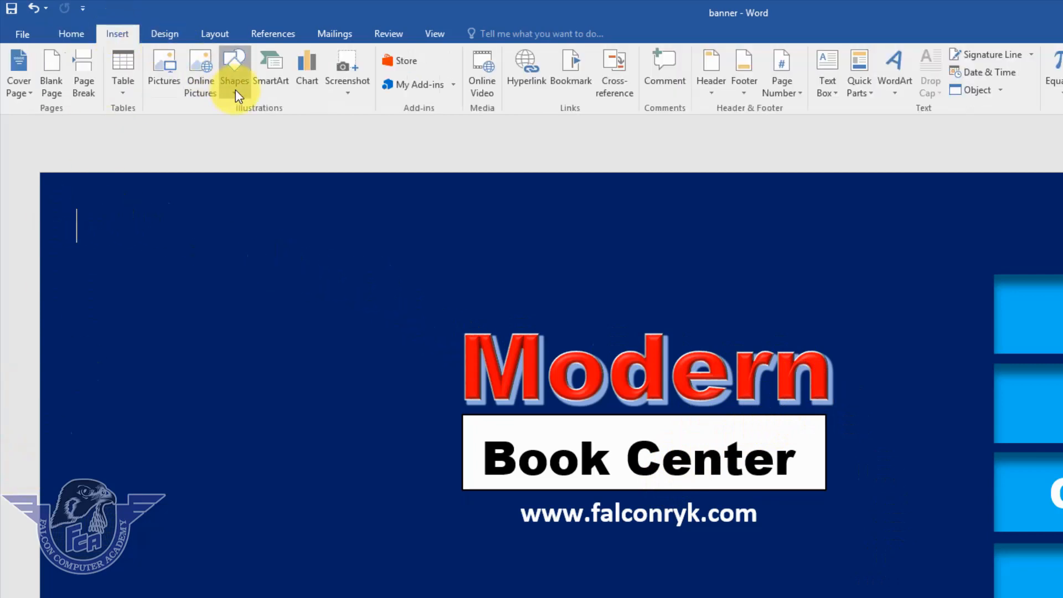
click(235, 89)
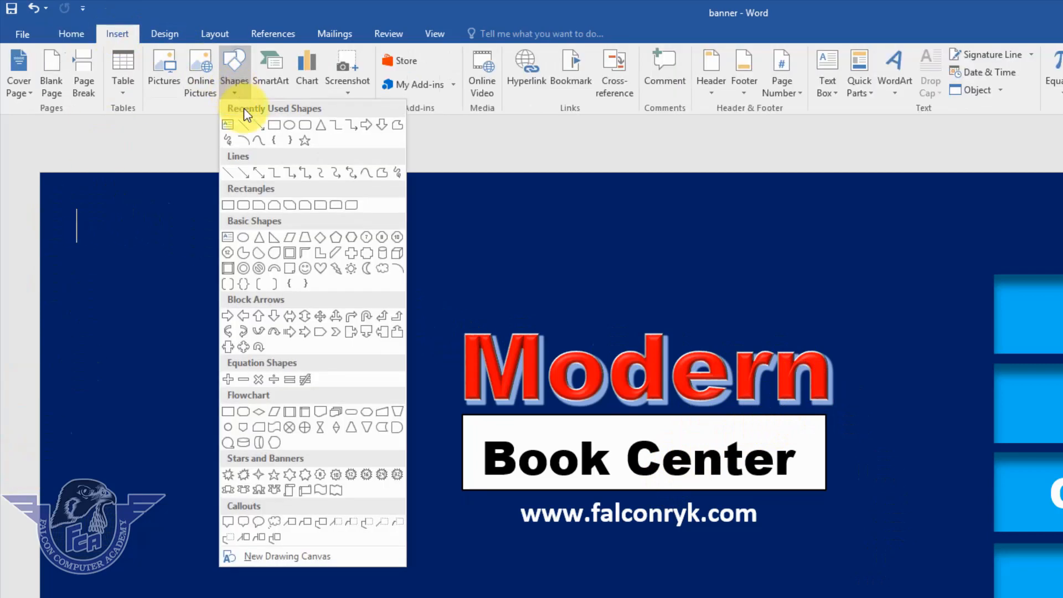
click(274, 126)
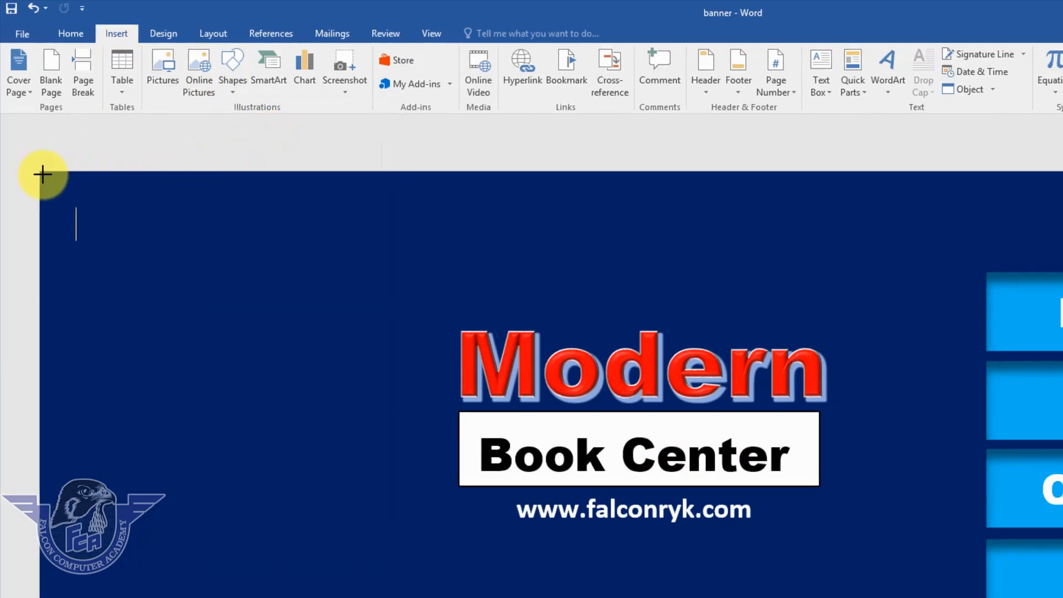
mouse_move(42, 174)
mouse_down()
mouse_move(190, 334)
mouse_move(700, 536)
mouse_move(758, 571)
mouse_up()
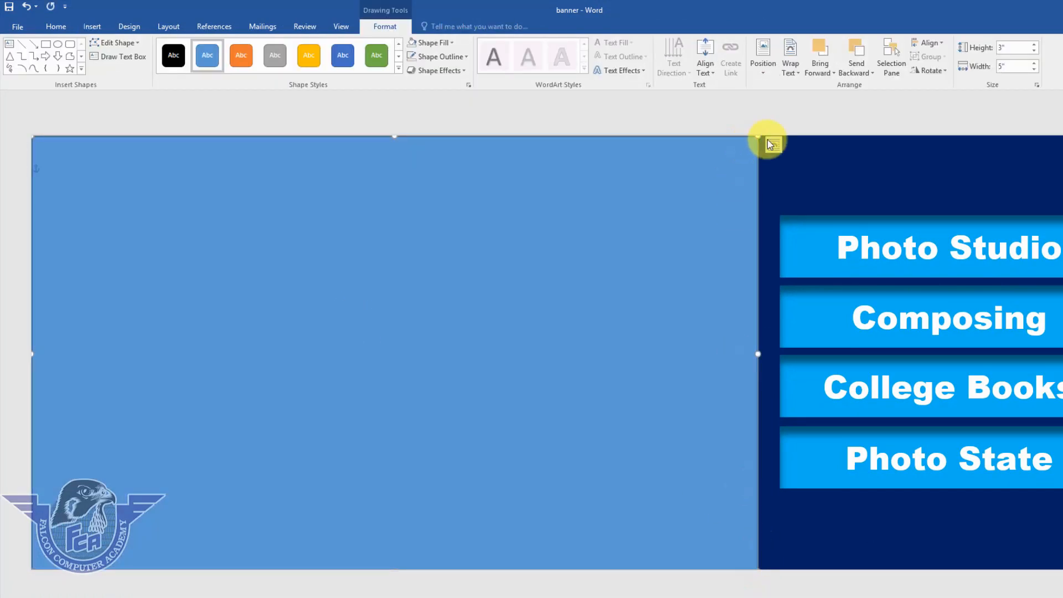
drag(753, 140, 743, 151)
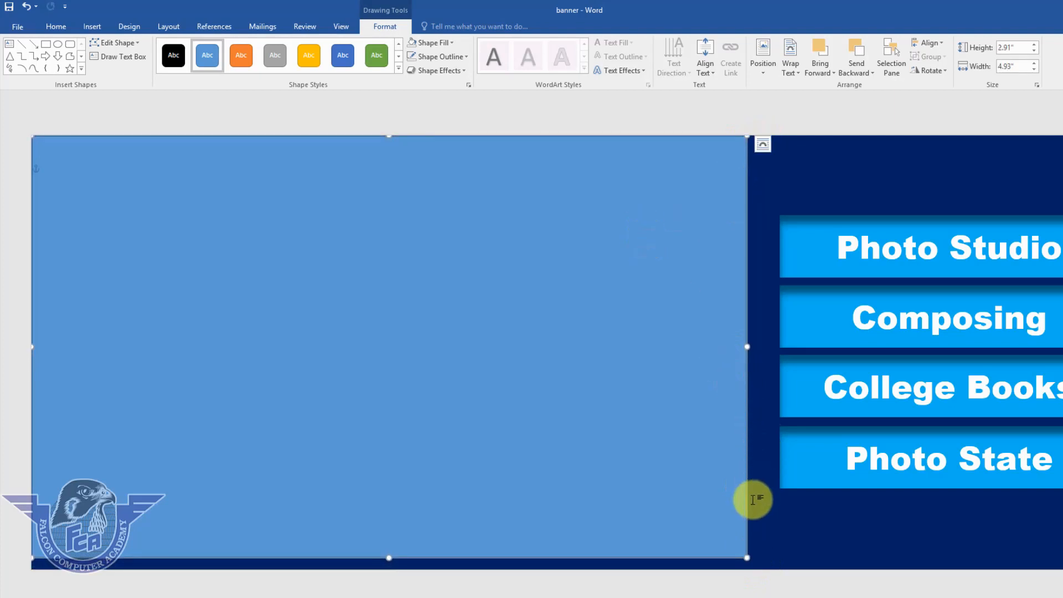
drag(752, 561, 757, 566)
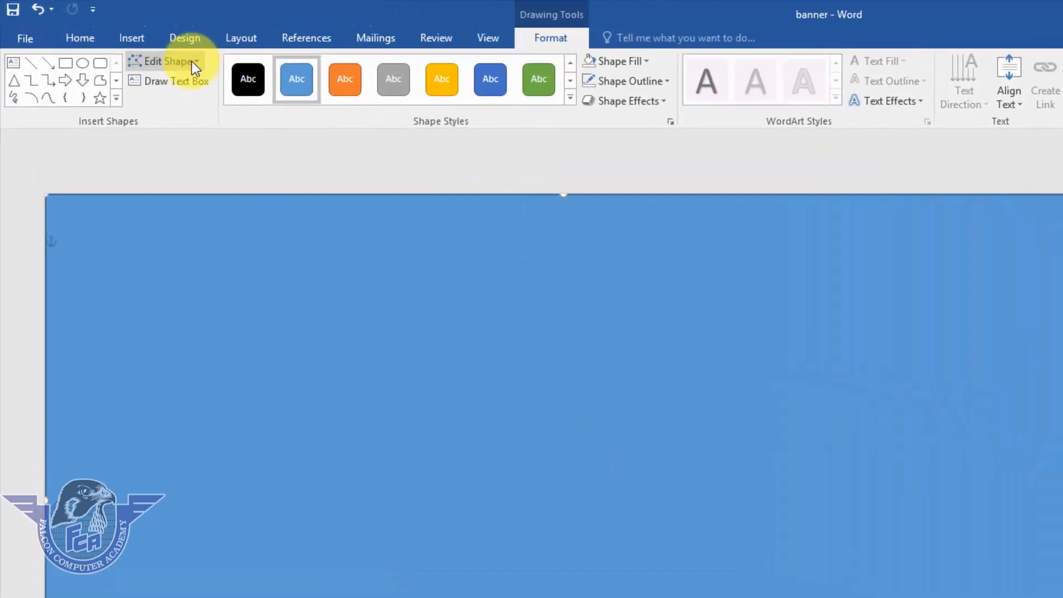
click(117, 43)
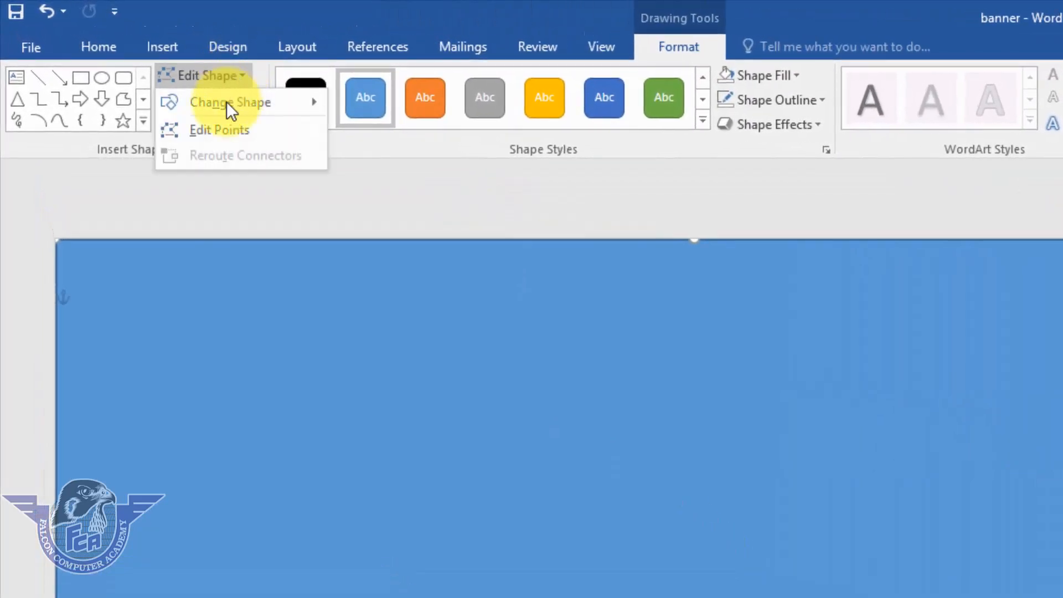
Delete the rectangle's bottom-right point in Edit Points, turning it into a triangle.
click(220, 130)
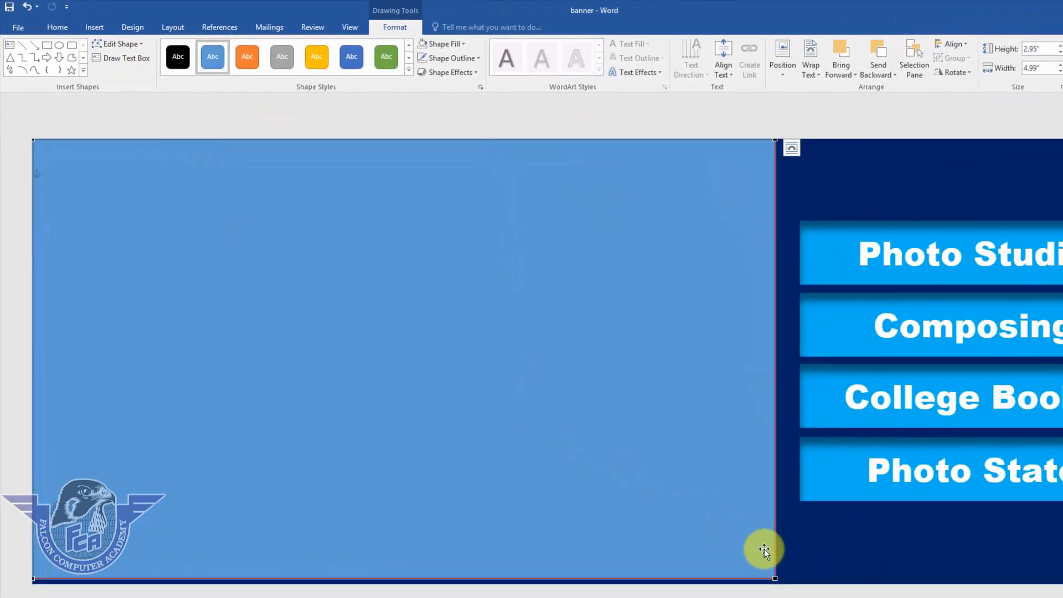
right_click(776, 578)
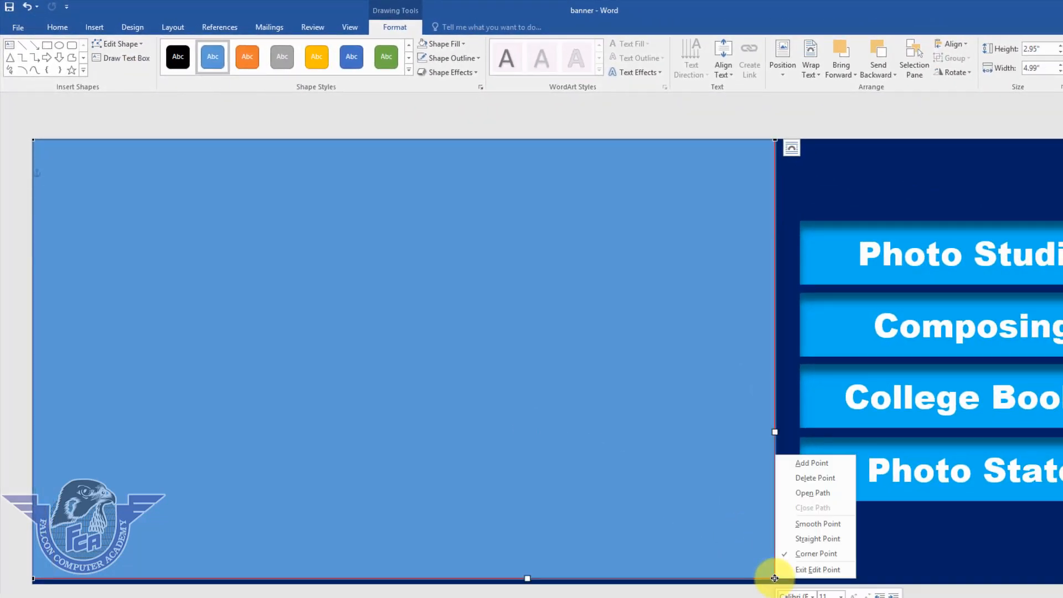
click(832, 479)
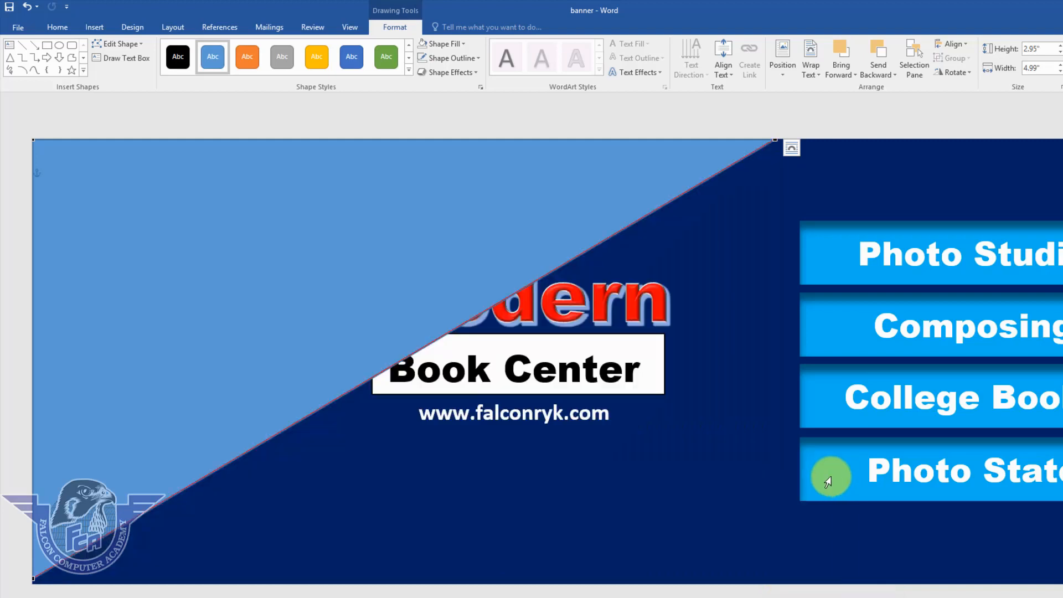
key(ctrl+z)
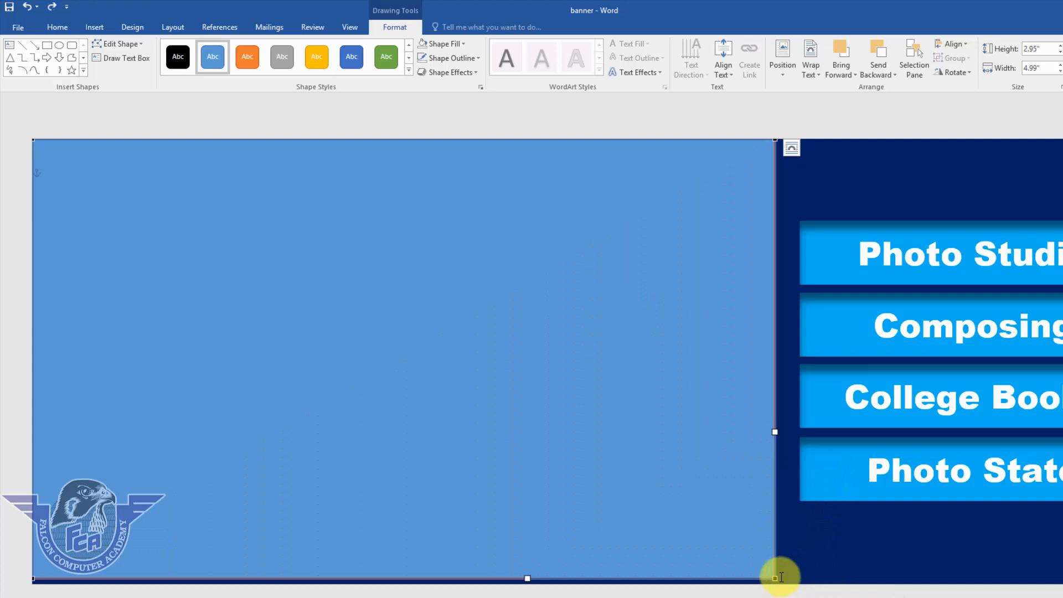
key(ctrl)
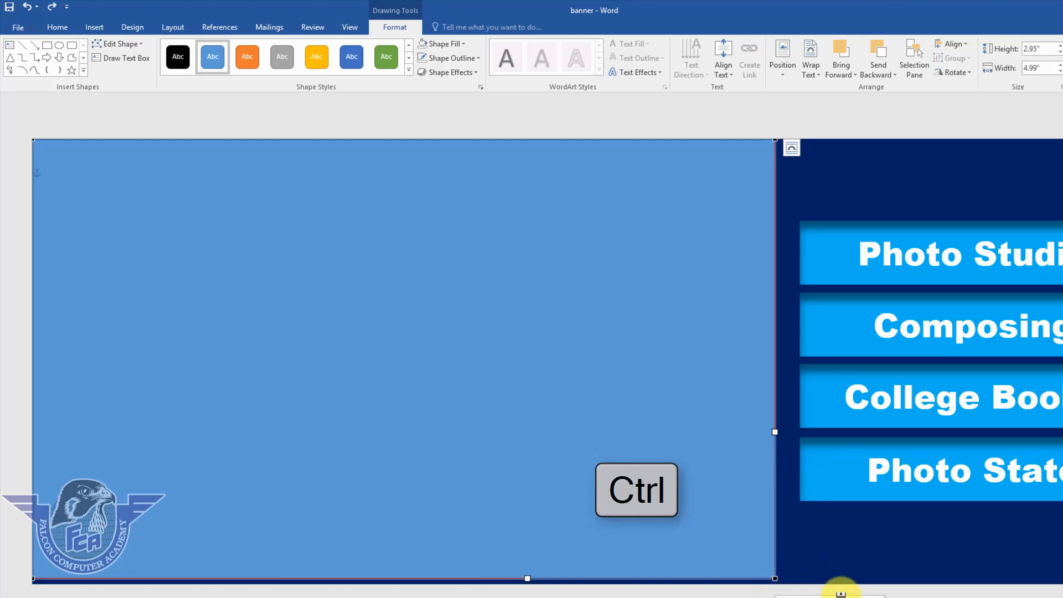
ctrl+click(776, 578)
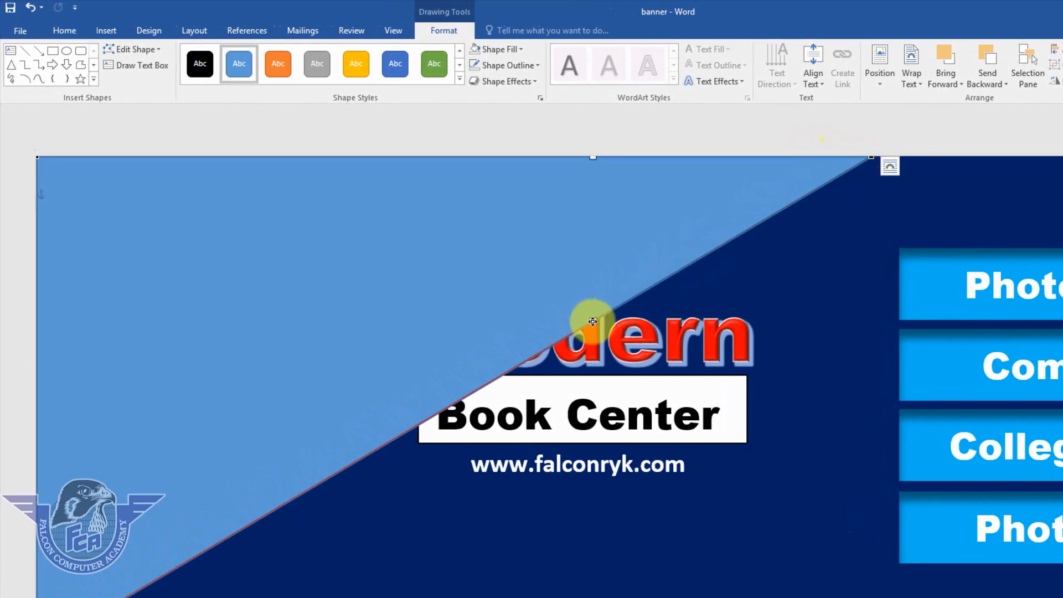
Curve the diagonal edge into a swoosh from bottom-left to the top edge, 5.88 inches wide.
drag(589, 320, 159, 202)
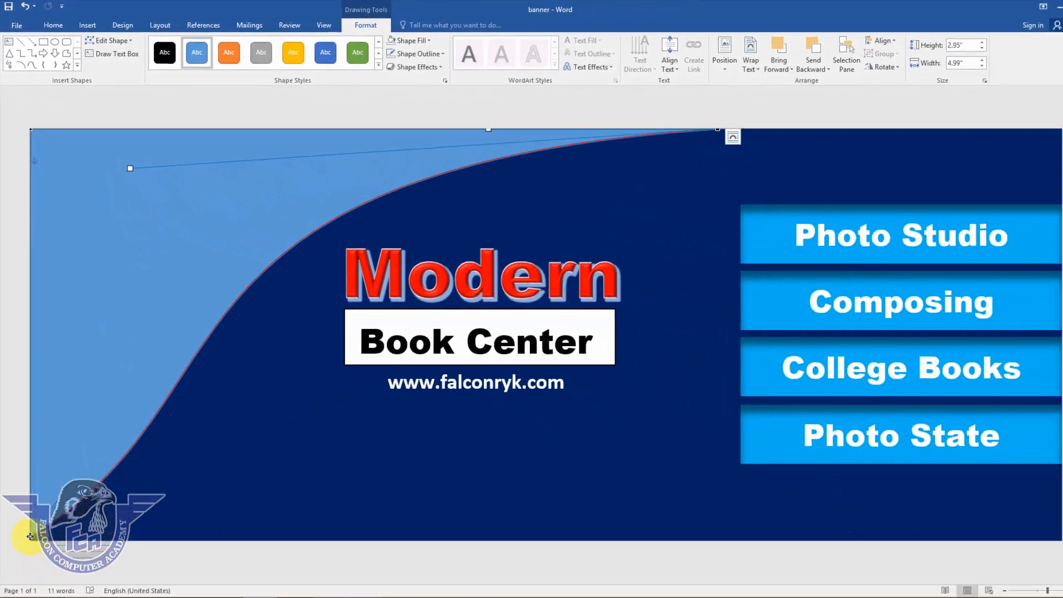
click(30, 536)
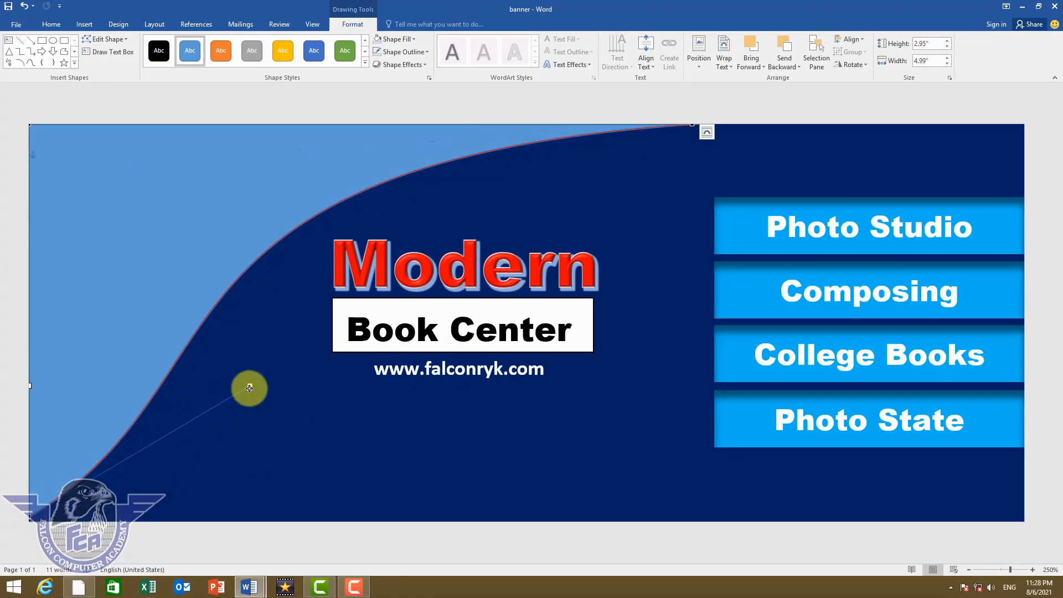
drag(249, 388, 80, 280)
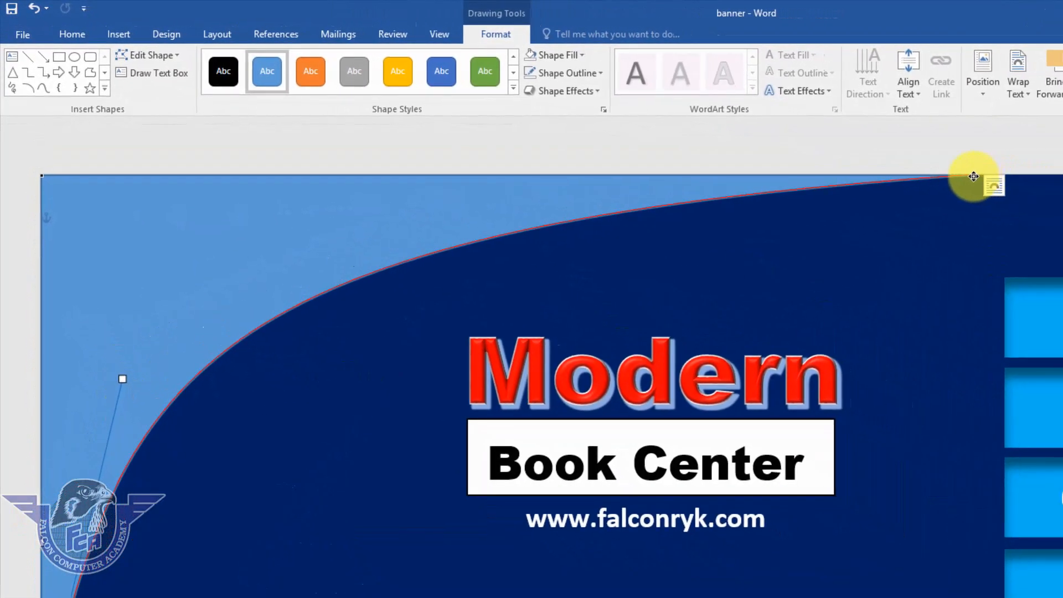
drag(974, 176, 865, 135)
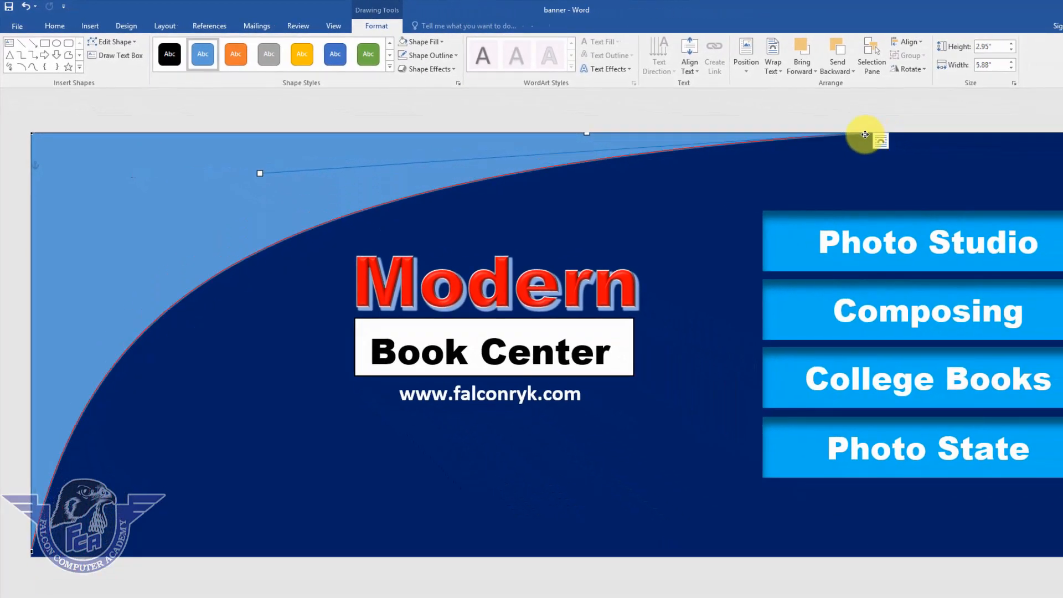
Remove the curved shape's outline and duplicate it with Ctrl+D.
click(77, 171)
click(453, 54)
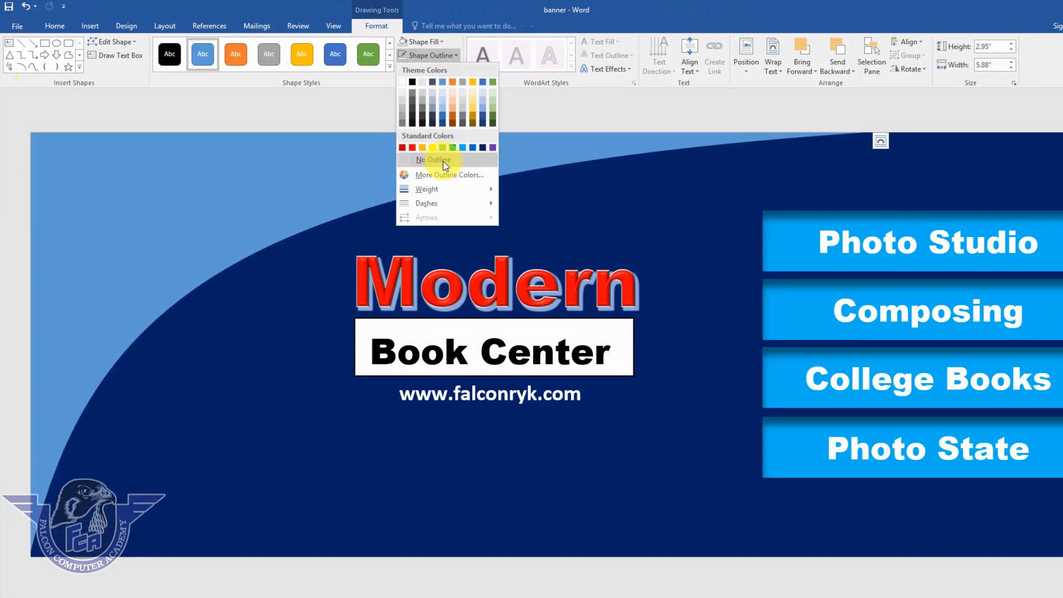
click(441, 159)
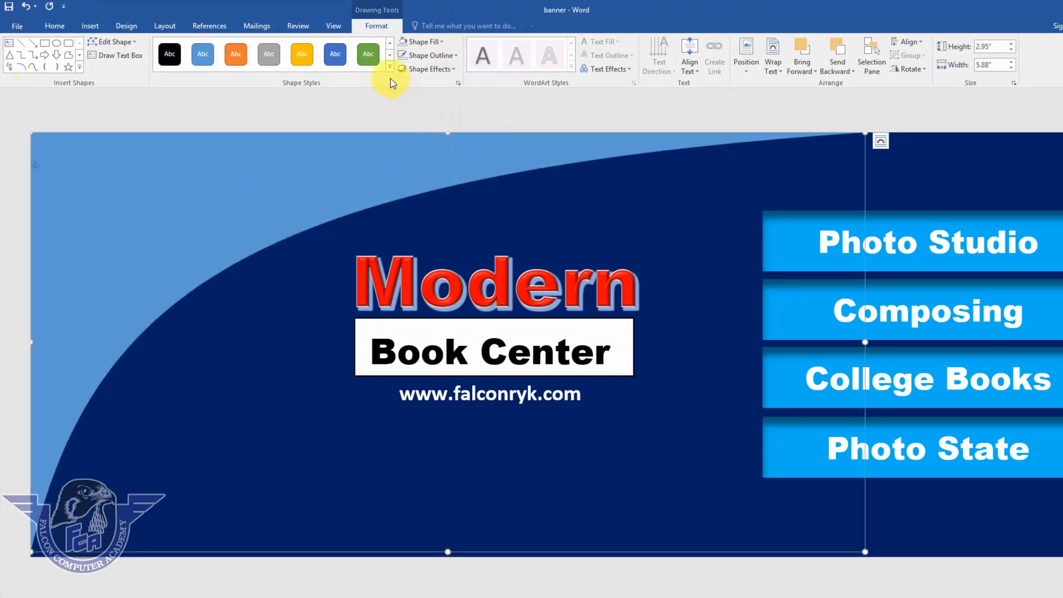
click(375, 58)
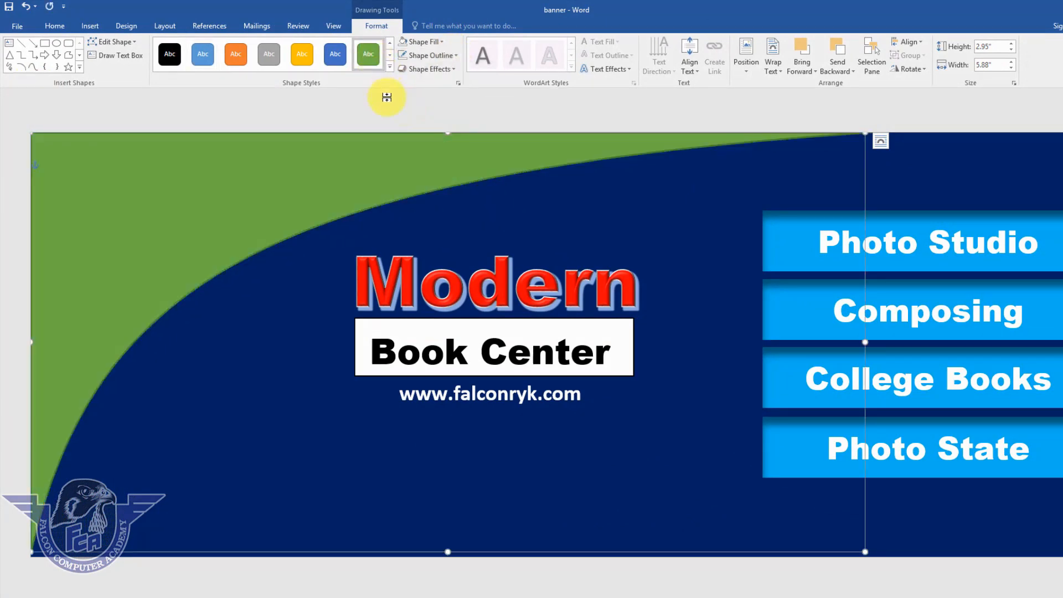
key(ctrl+z)
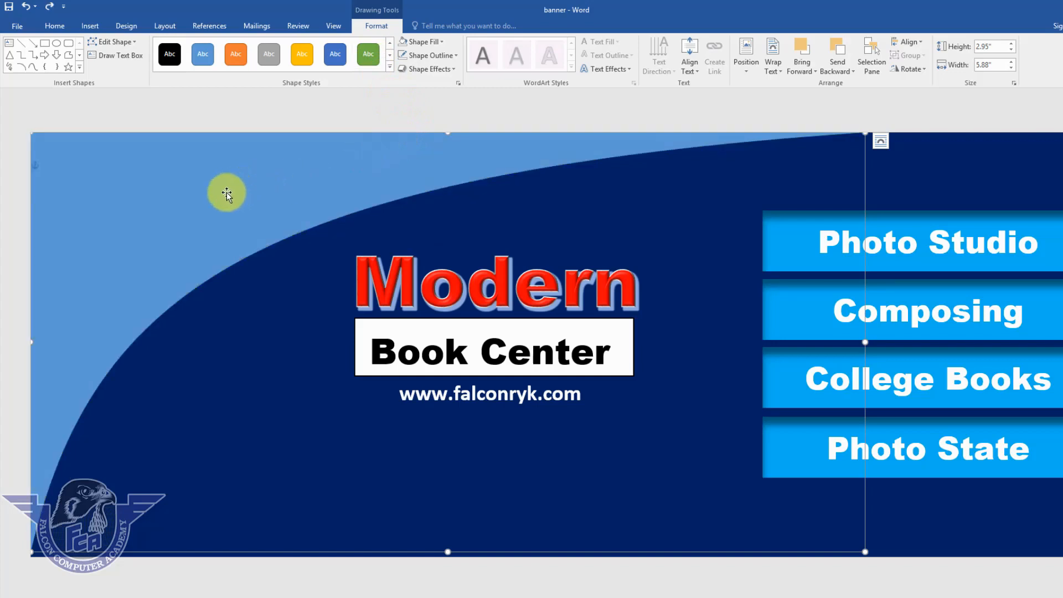
key(ctrl+d)
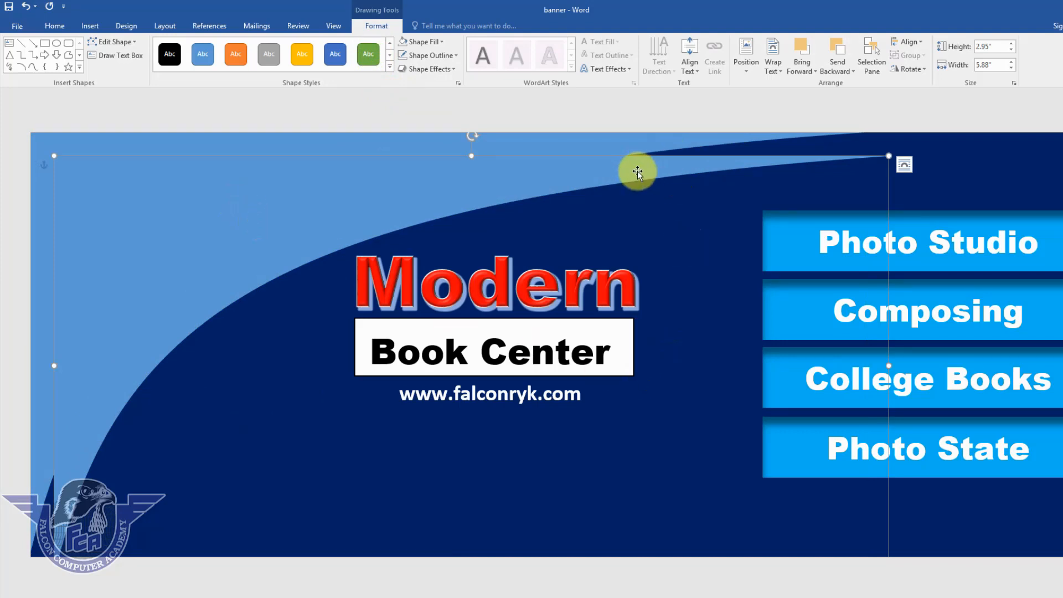
Give the duplicate curve a blue style, bright light-blue fill, no outline, and offset it up-right.
click(338, 60)
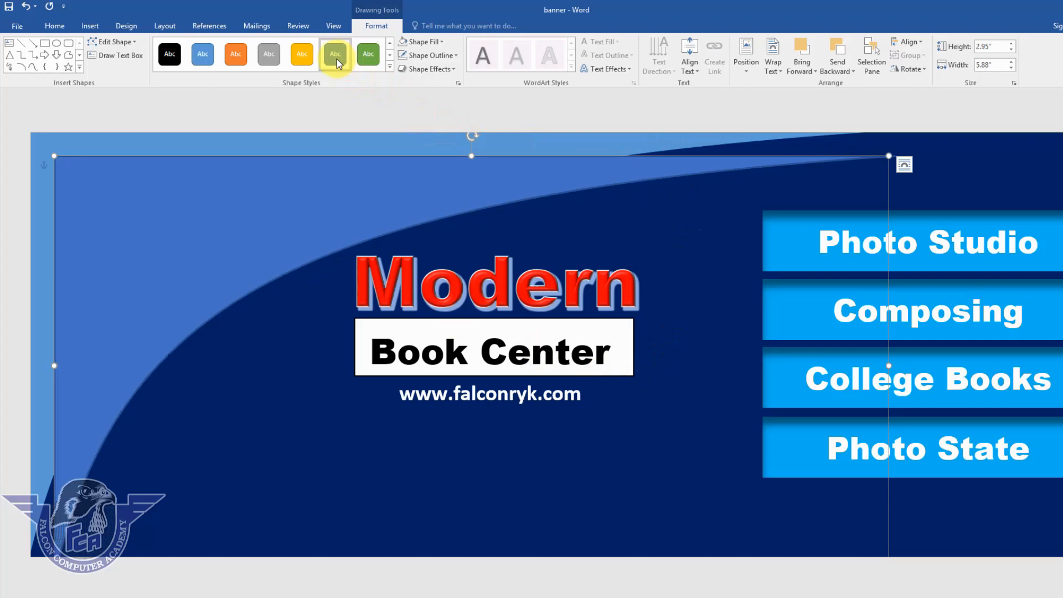
click(427, 41)
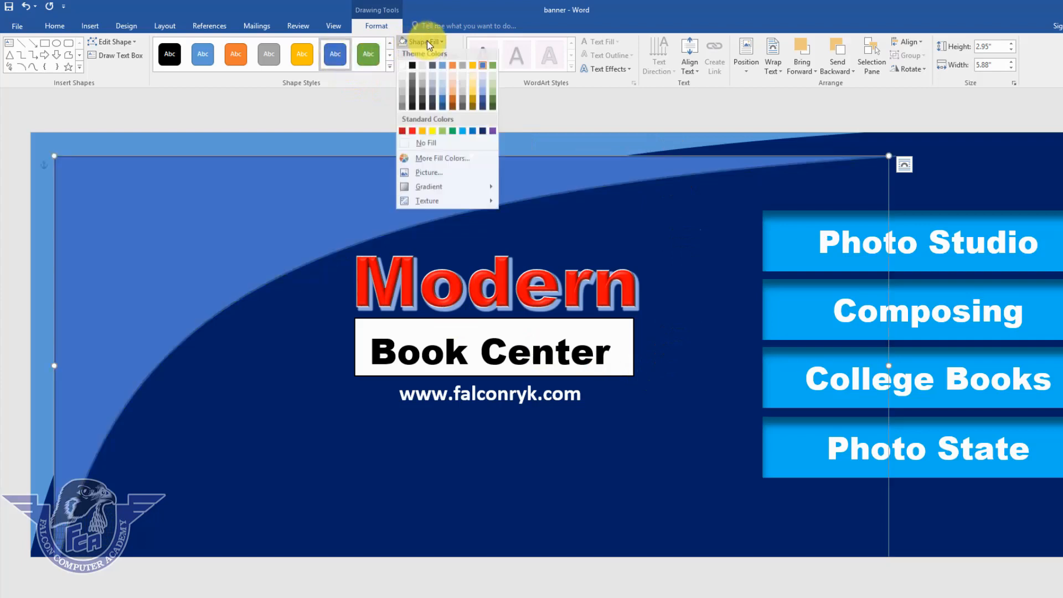
click(462, 131)
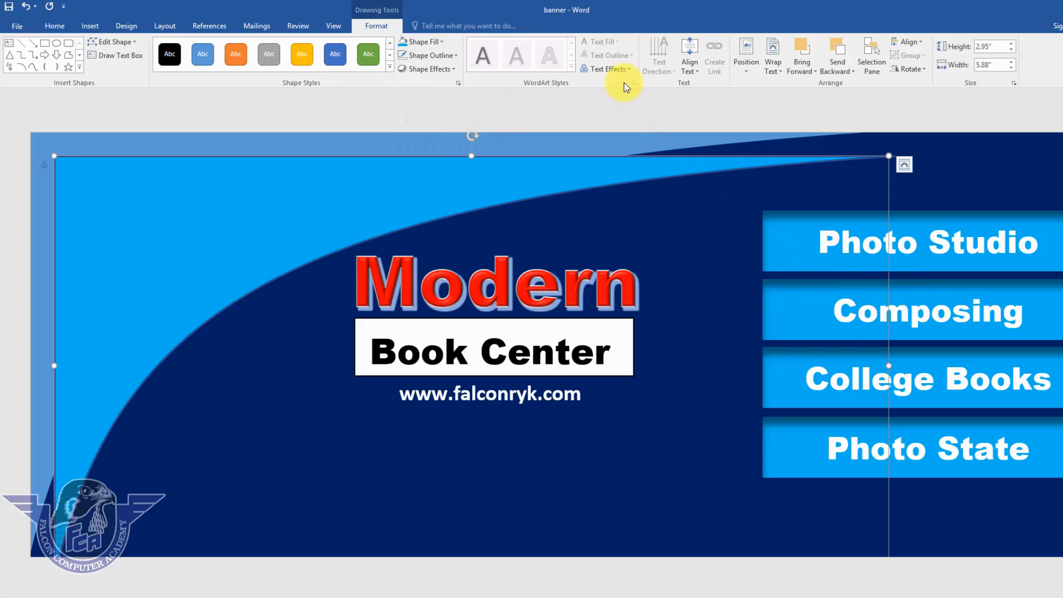
click(432, 56)
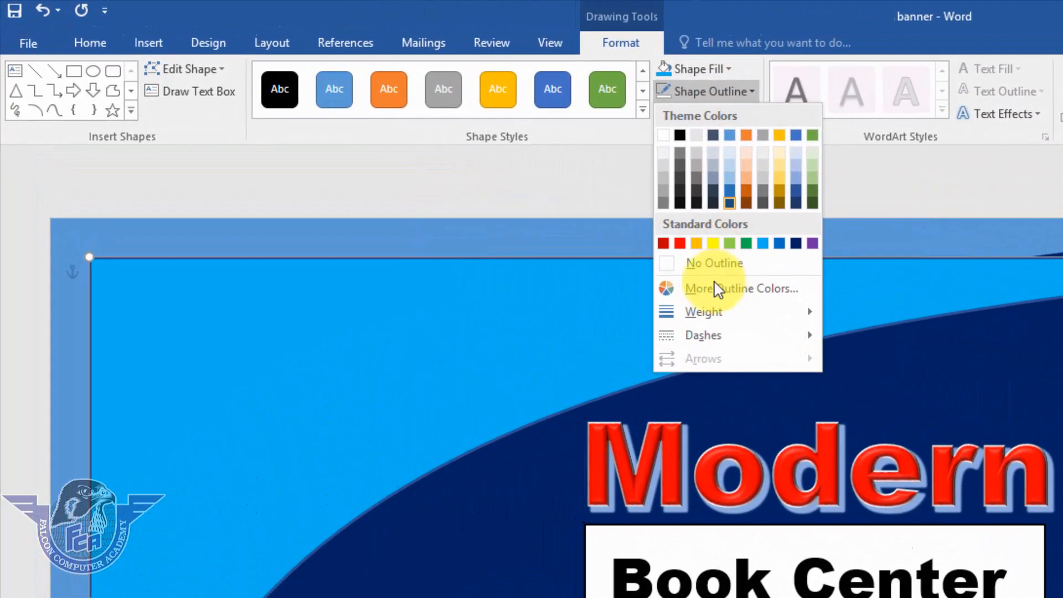
click(706, 263)
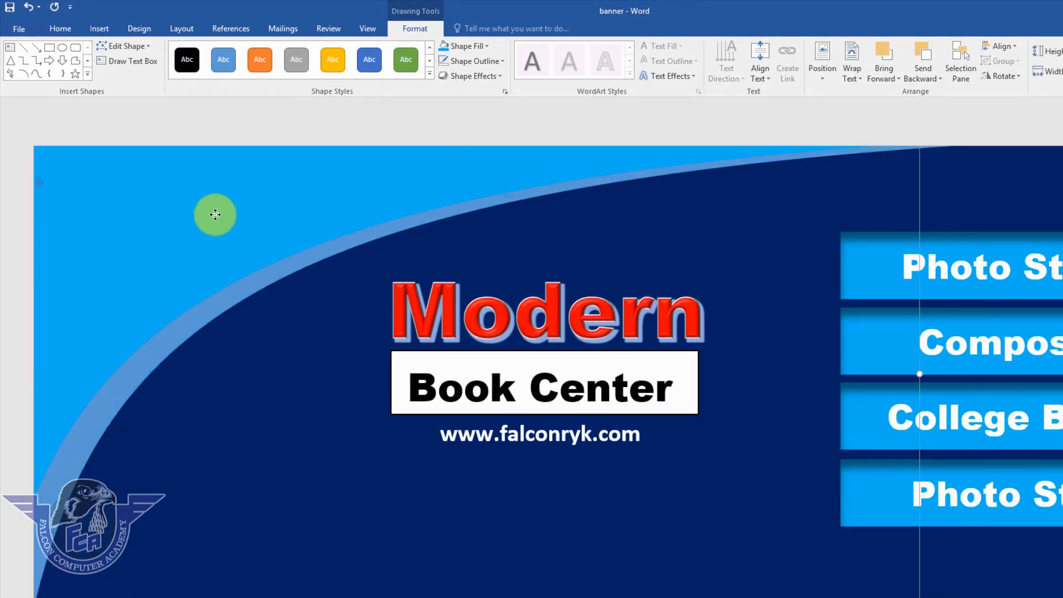
mouse_move(215, 214)
mouse_down()
mouse_move(207, 245)
mouse_move(193, 211)
mouse_move(197, 223)
mouse_up()
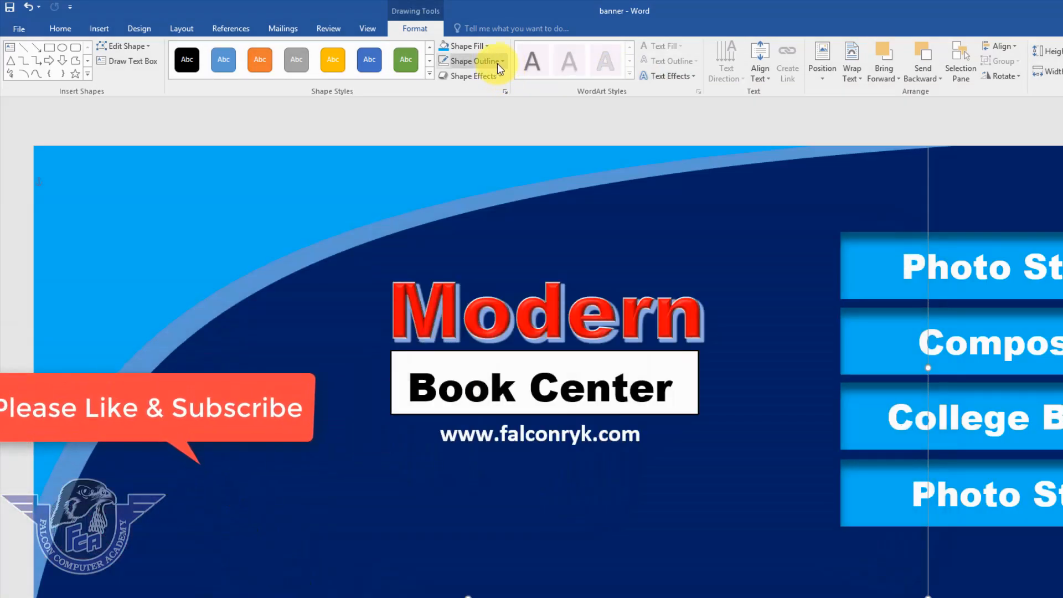
Add an Inside Center inner shadow to the duplicate curve.
click(498, 77)
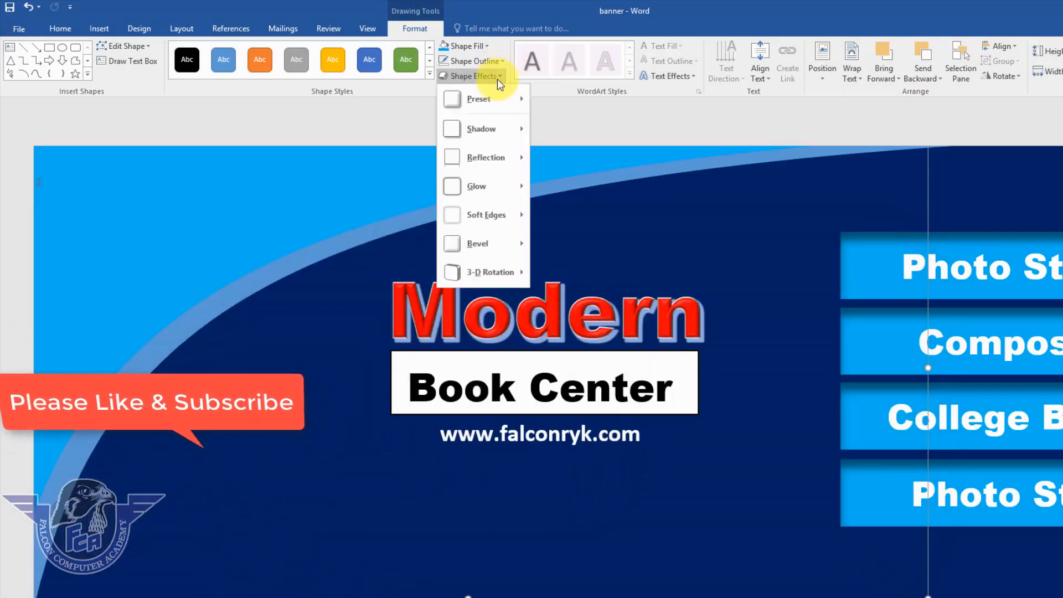
click(261, 199)
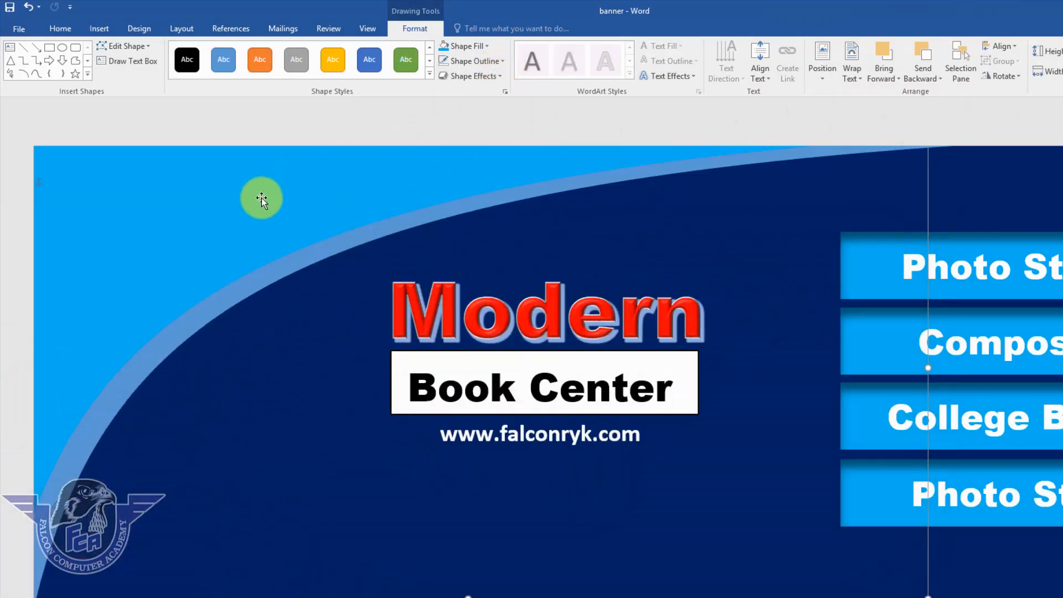
click(492, 75)
mouse_move(501, 133)
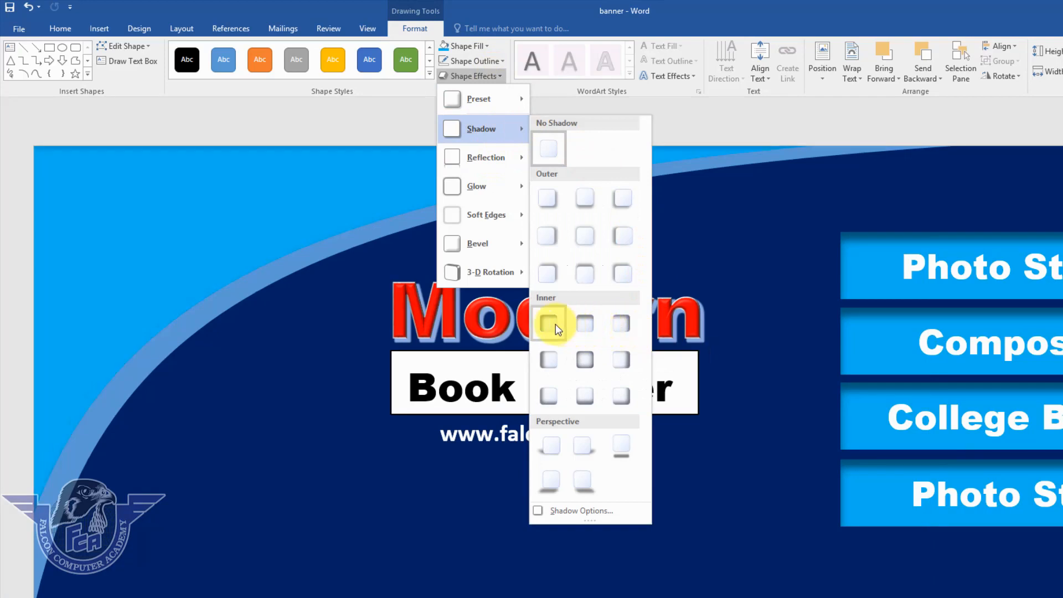
click(588, 362)
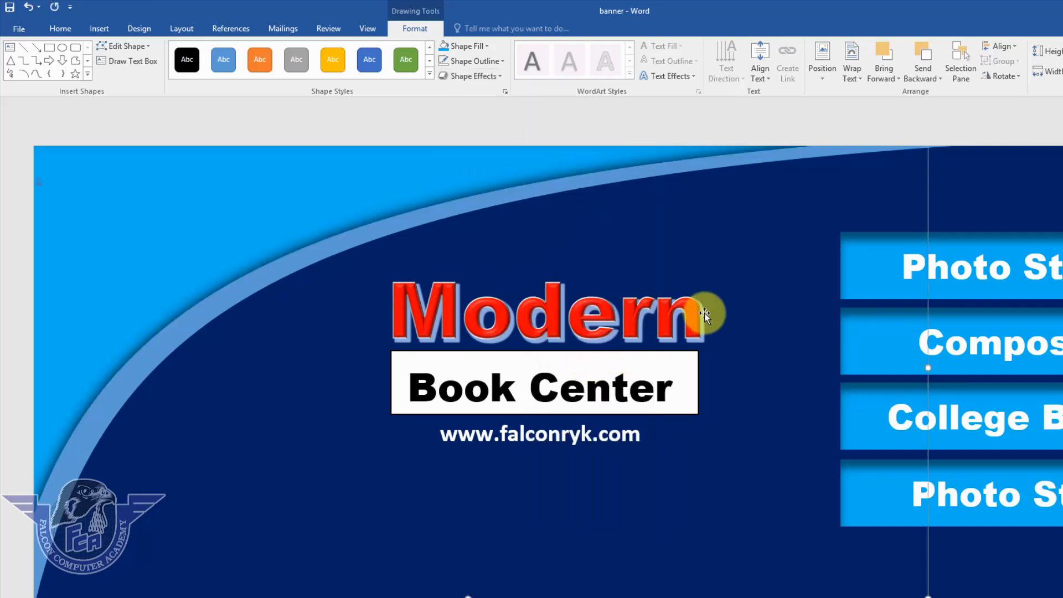
click(554, 118)
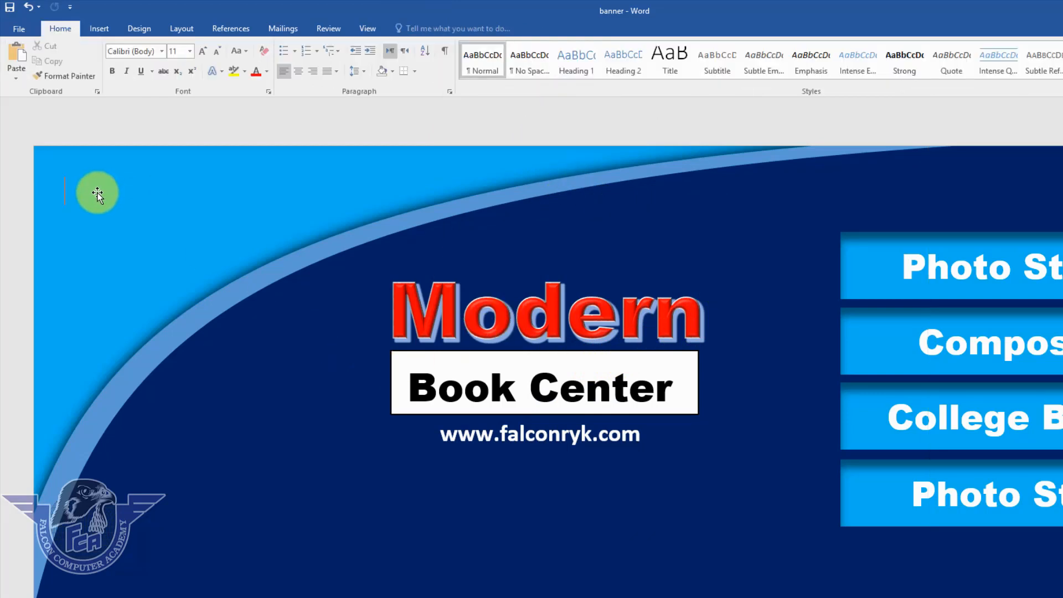
click(95, 194)
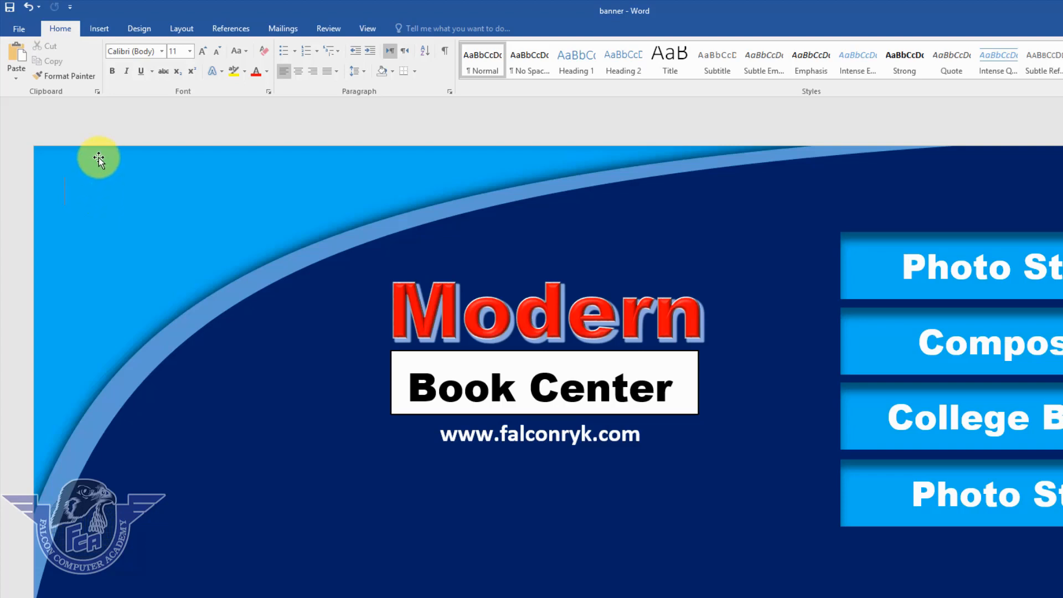
Draw a text box at the banner's top-left corner.
click(99, 30)
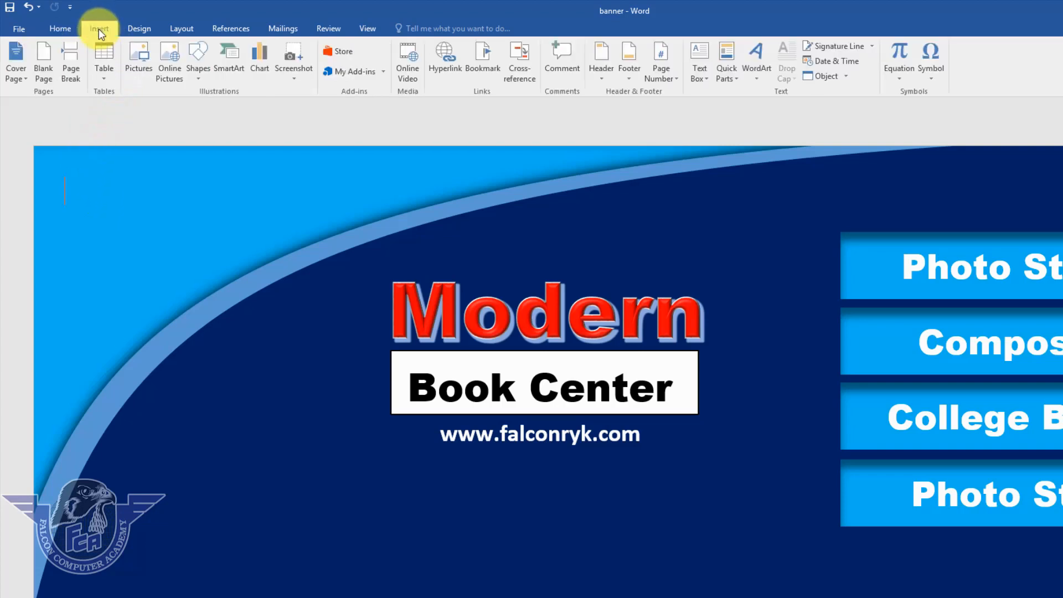
click(706, 82)
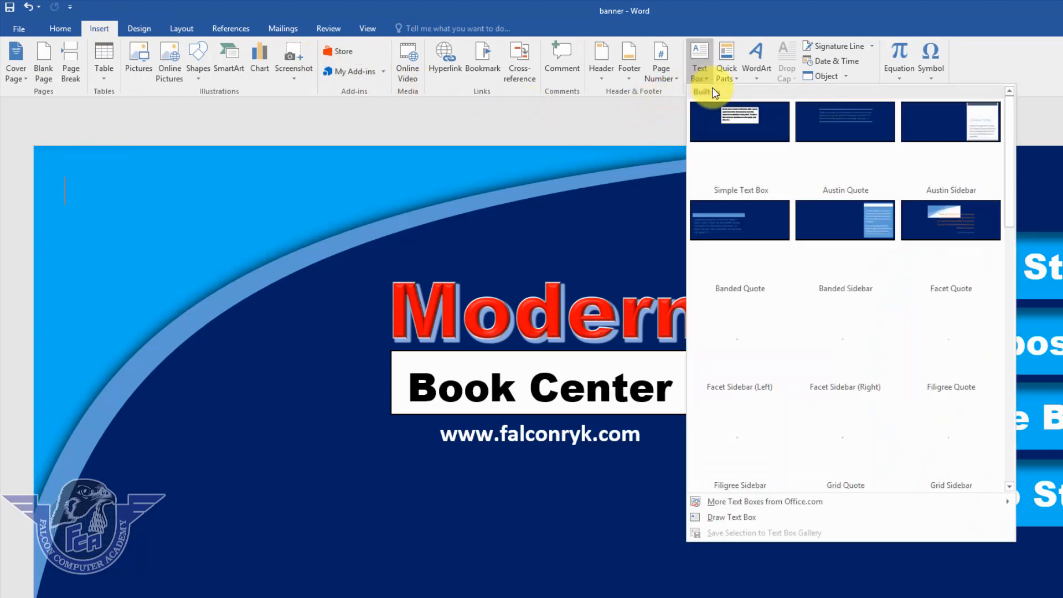
click(744, 519)
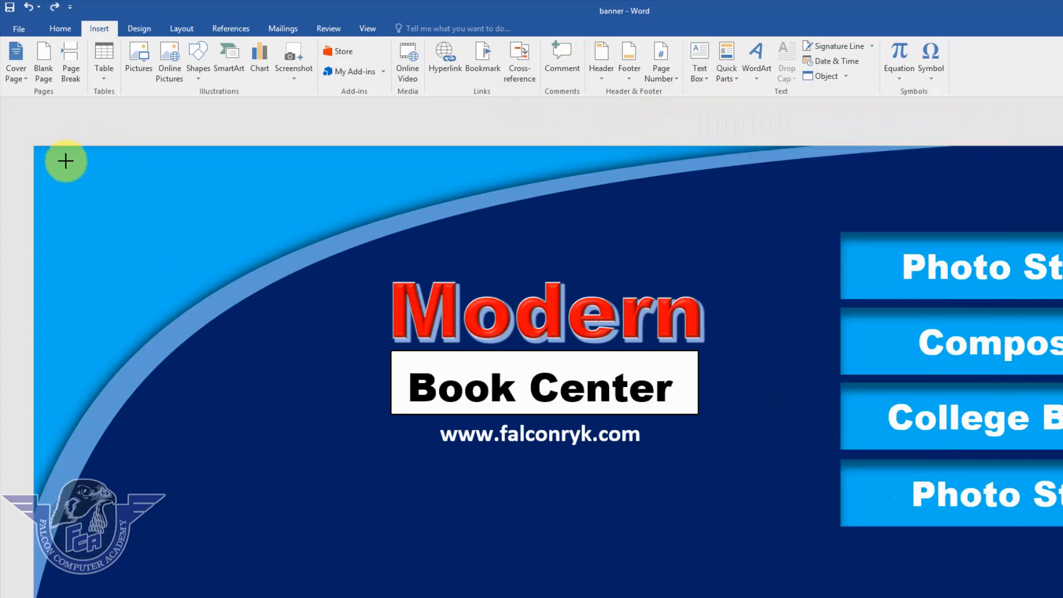
mouse_move(56, 162)
mouse_down()
mouse_move(232, 240)
mouse_move(314, 237)
mouse_up()
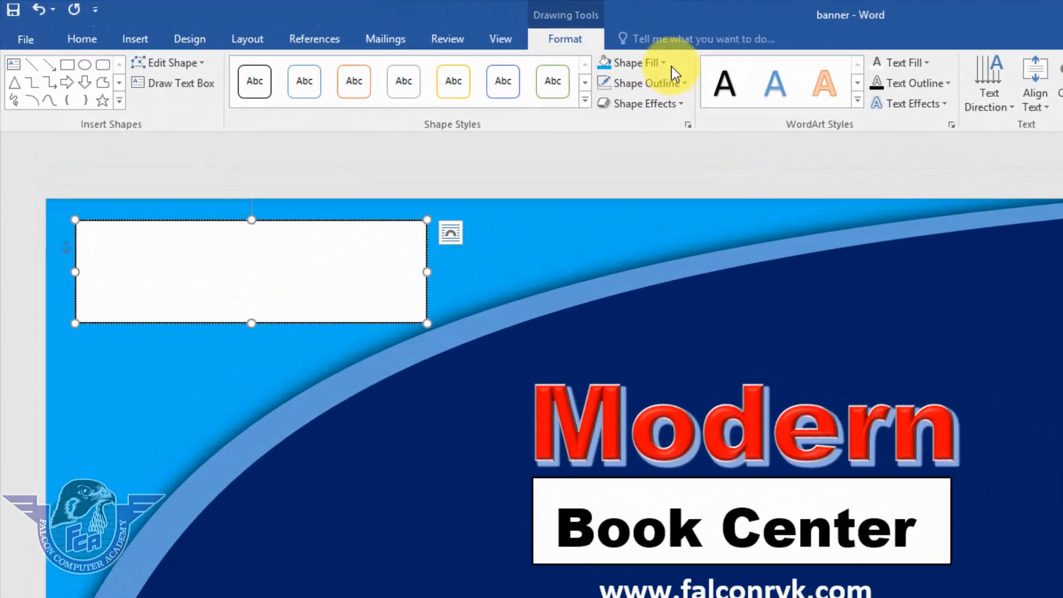
Set the top-left text box to no fill and no outline.
click(671, 65)
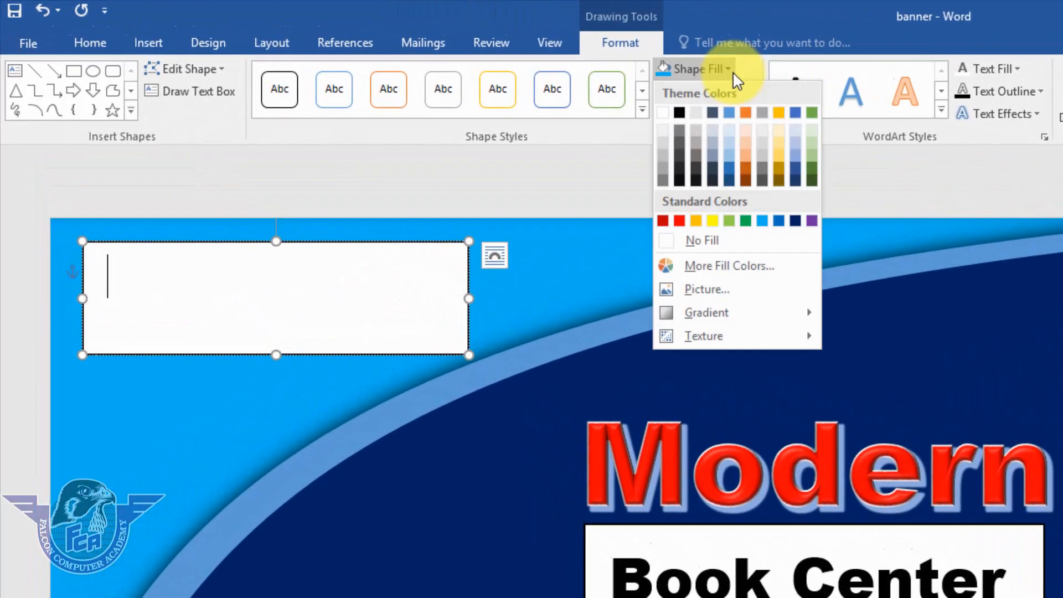
click(643, 222)
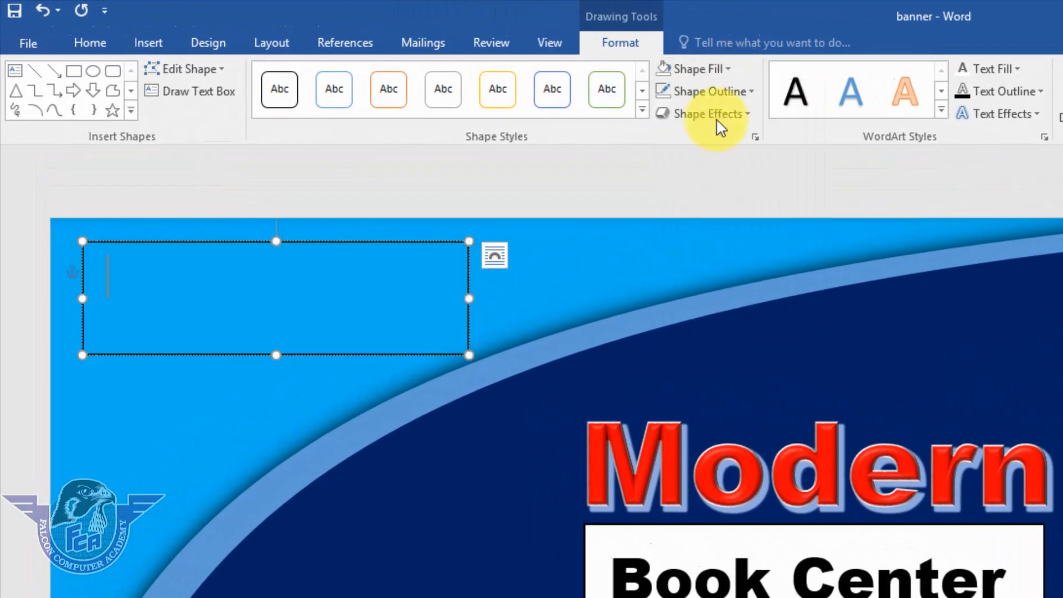
click(714, 91)
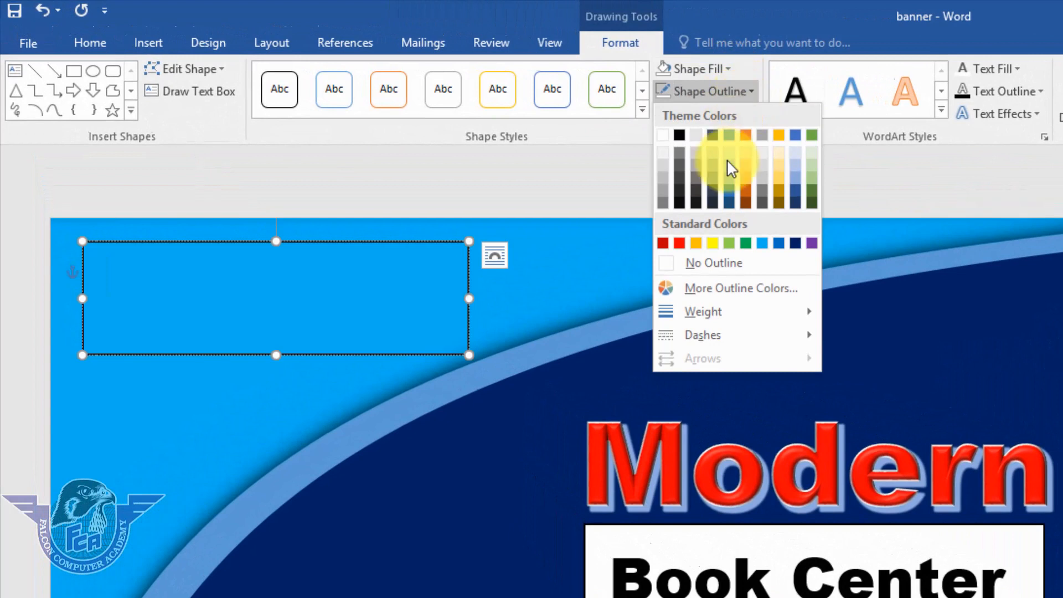
click(720, 264)
click(327, 304)
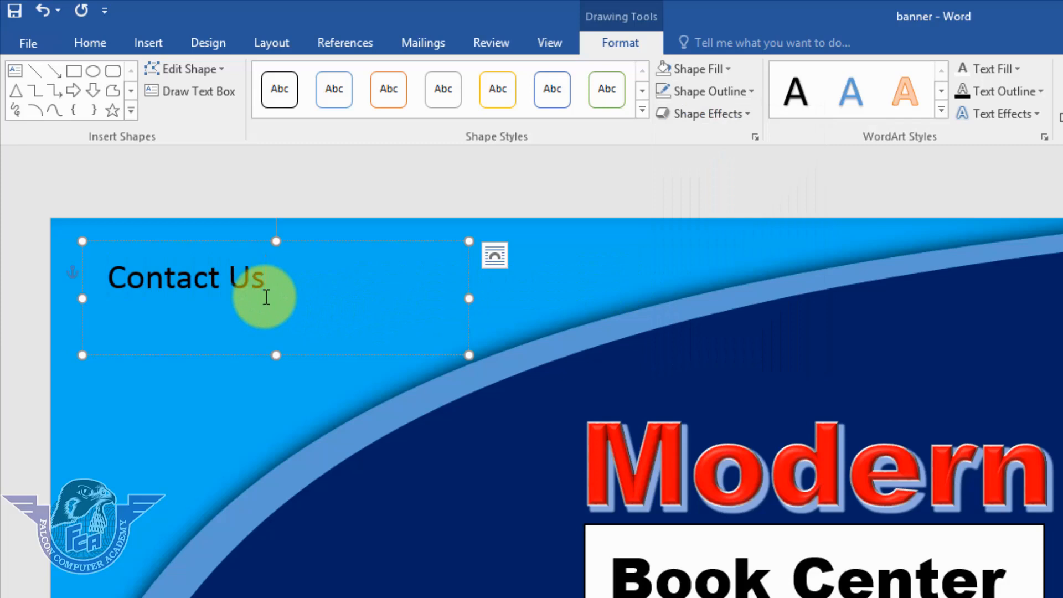
End the heading as 'Contact Us:', nudge the box to the corner, and set spacing after to 0 pt.
text(:)
key(Return)
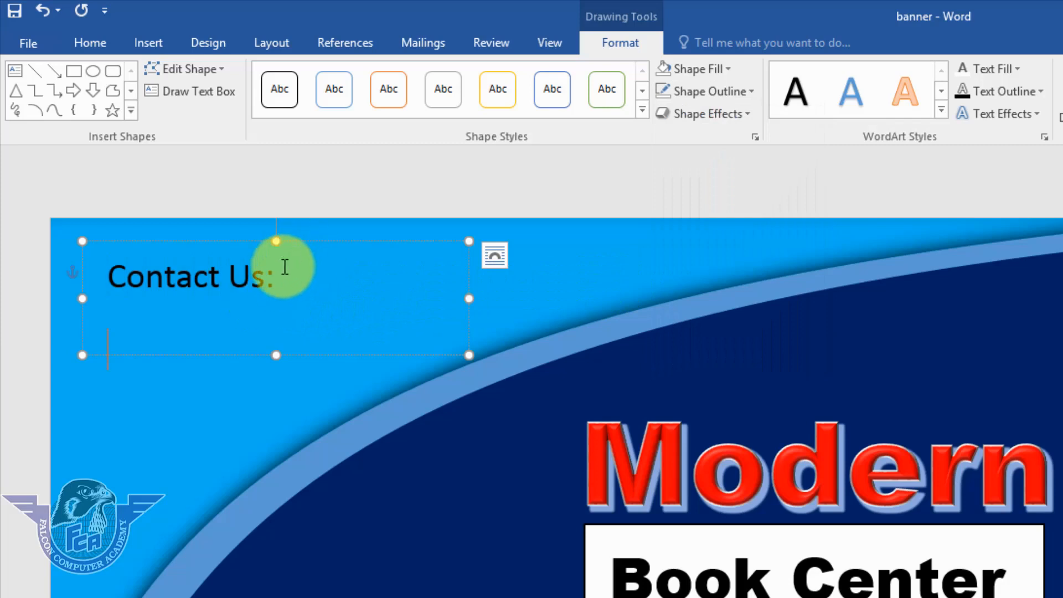
drag(162, 343, 185, 351)
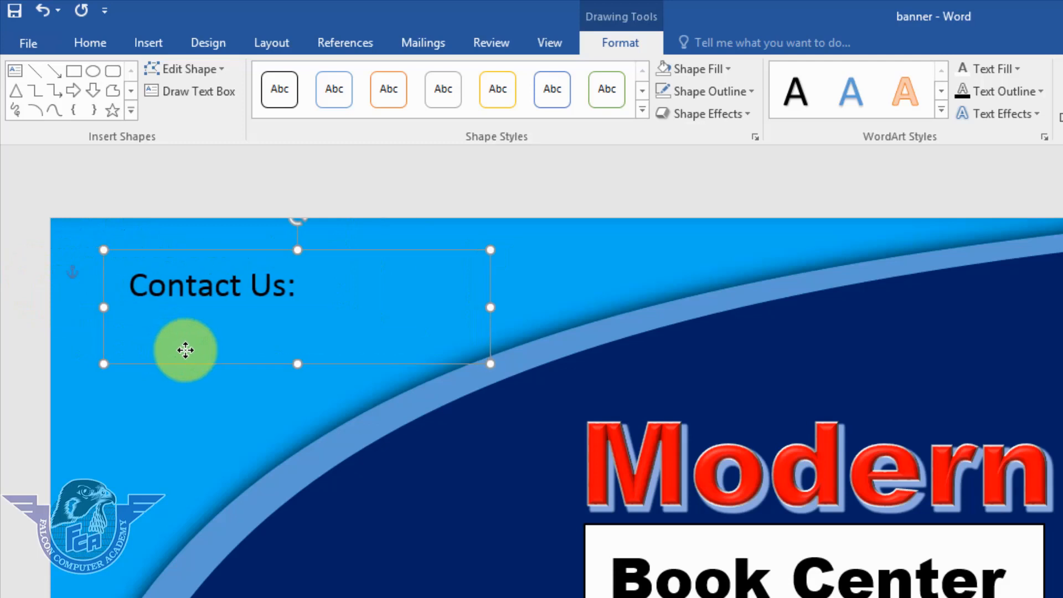
click(273, 44)
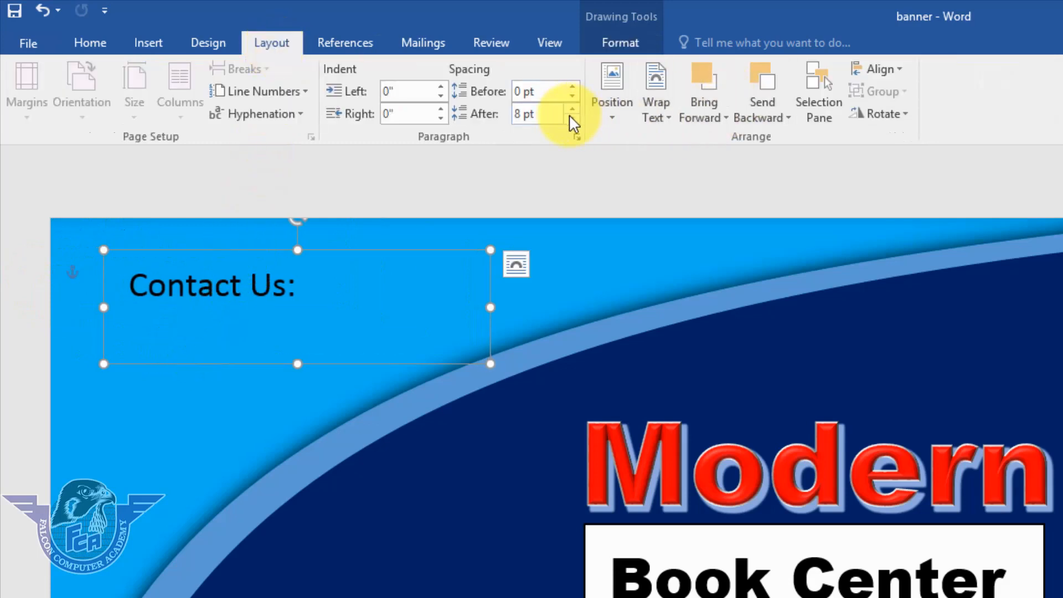
click(321, 287)
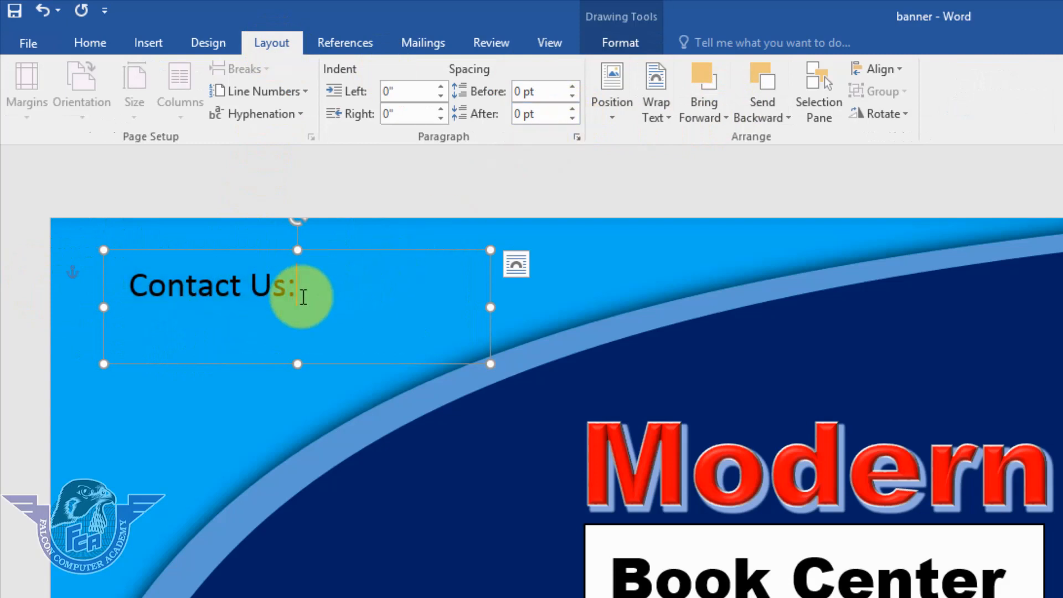
click(194, 319)
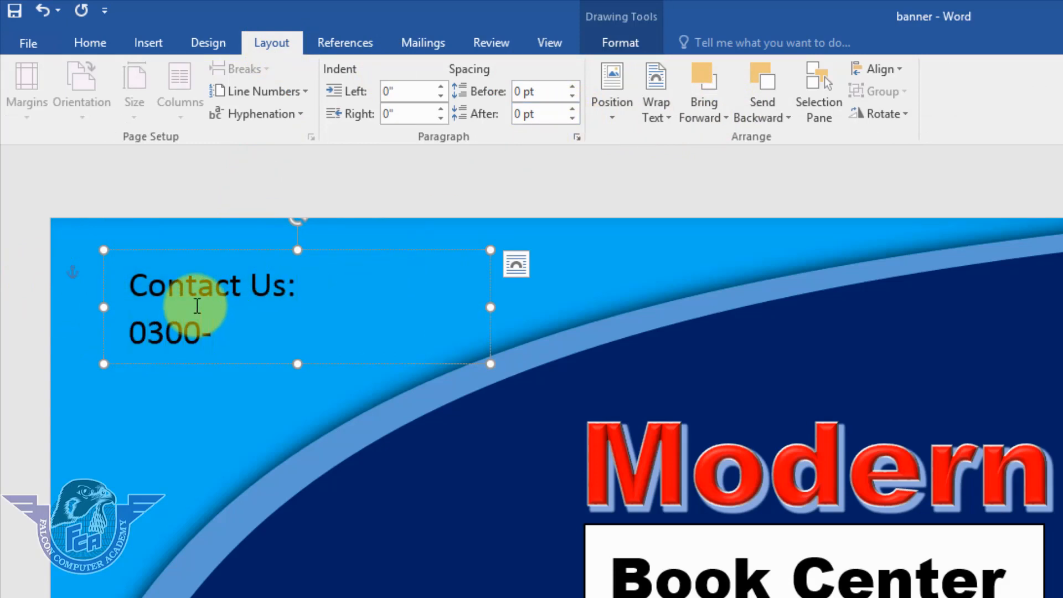
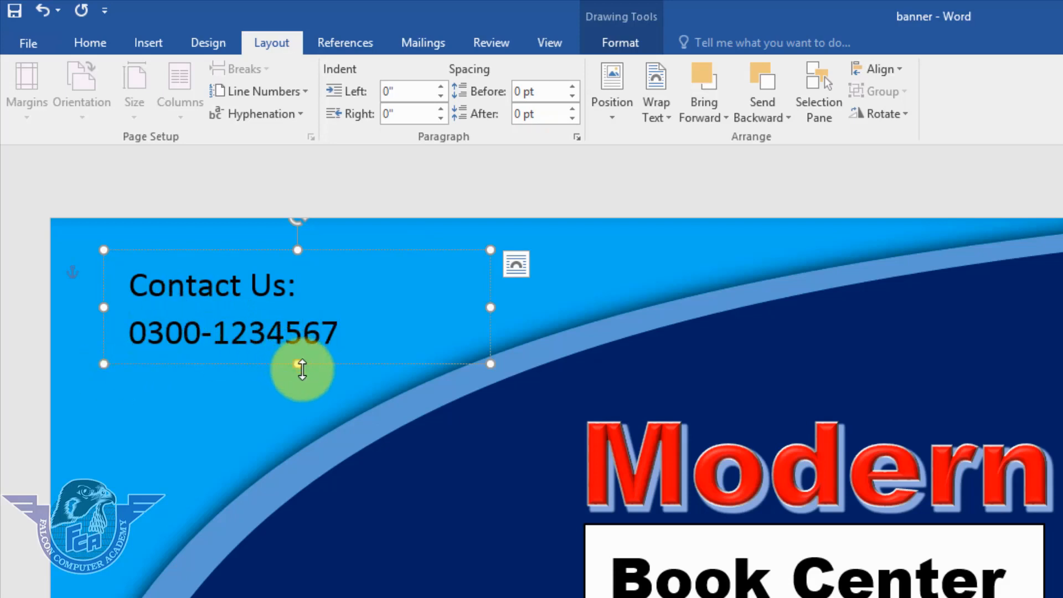
Type the phone number, make the box taller, and add an 'Email:' line with the e-mail address.
drag(297, 368, 258, 580)
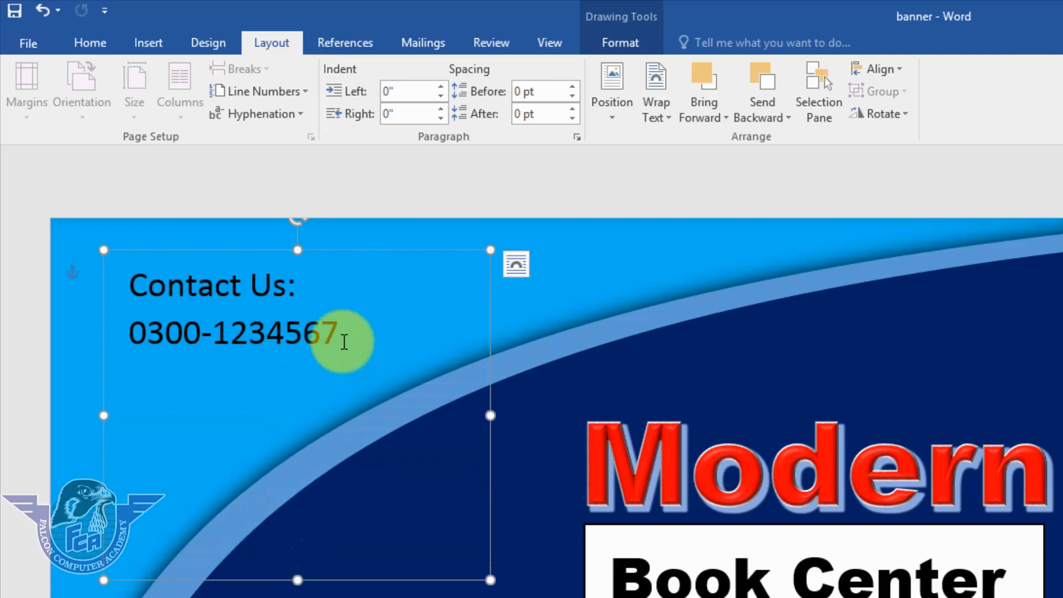
click(343, 342)
key(Return)
text(Email:)
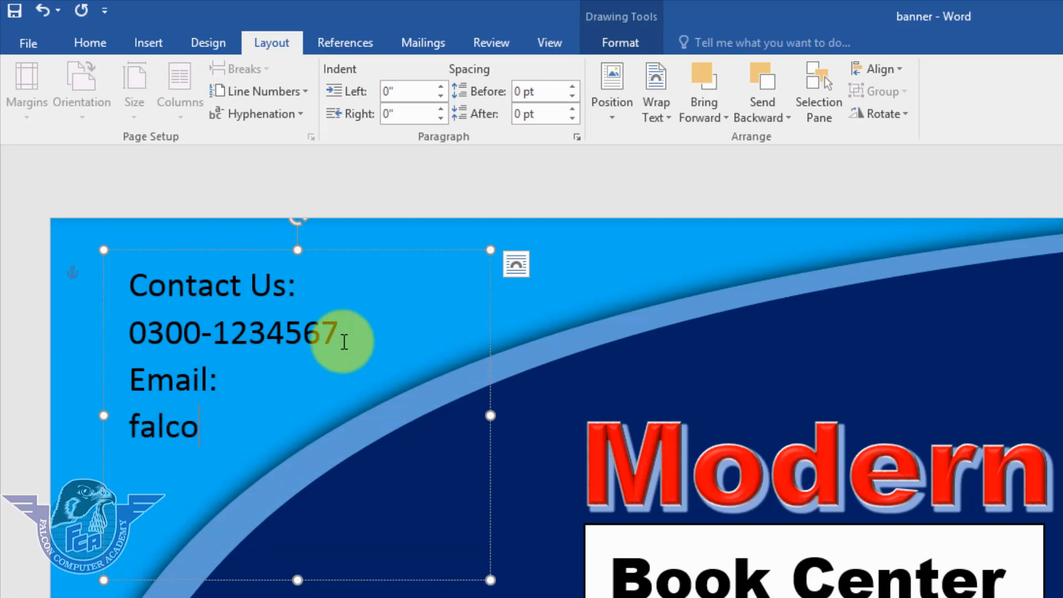
key(BackSpace)
text(#)
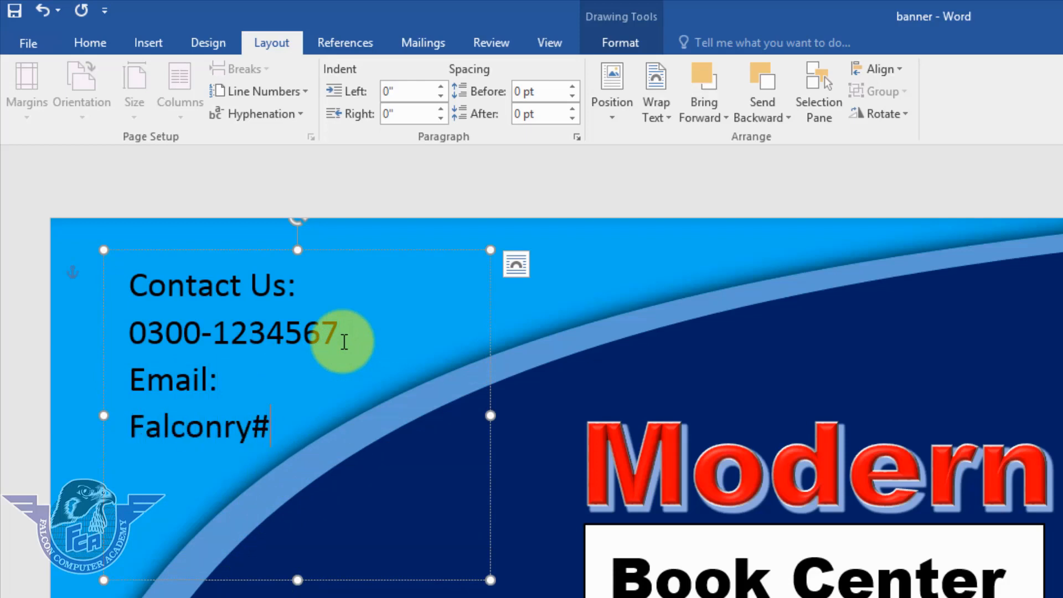
key(BackSpace)
text(@gmail.com)
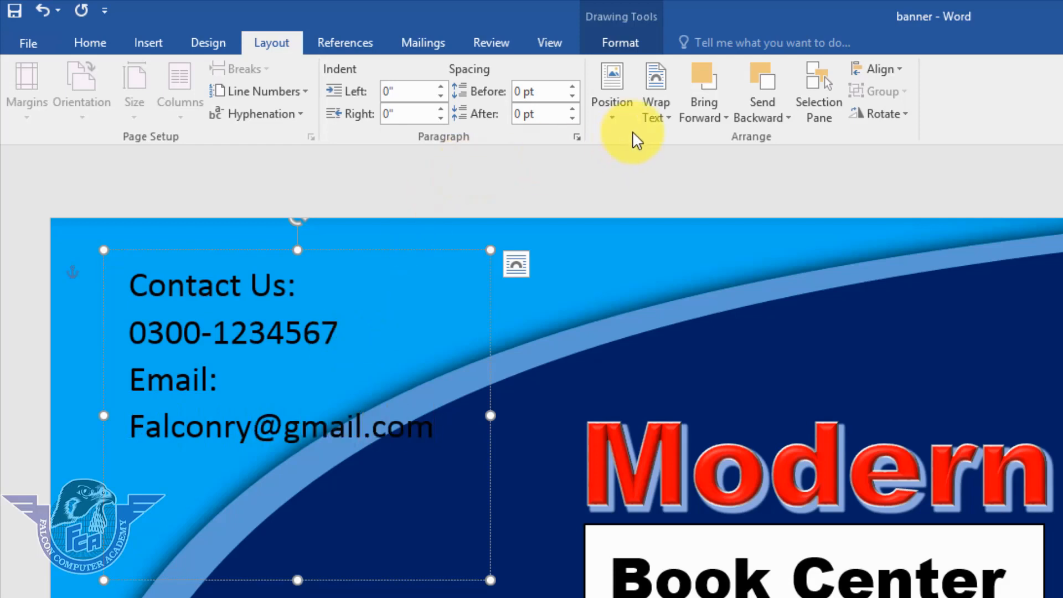
click(659, 128)
Centre all the contact lines and move the contact box toward the banner's top-left corner.
click(657, 118)
click(612, 105)
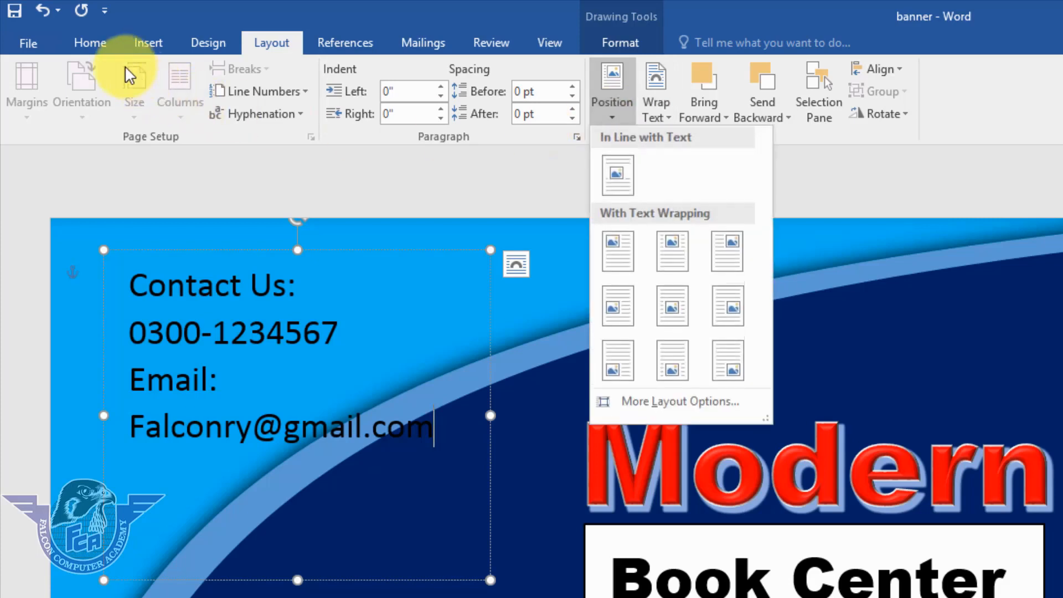
click(92, 43)
click(444, 107)
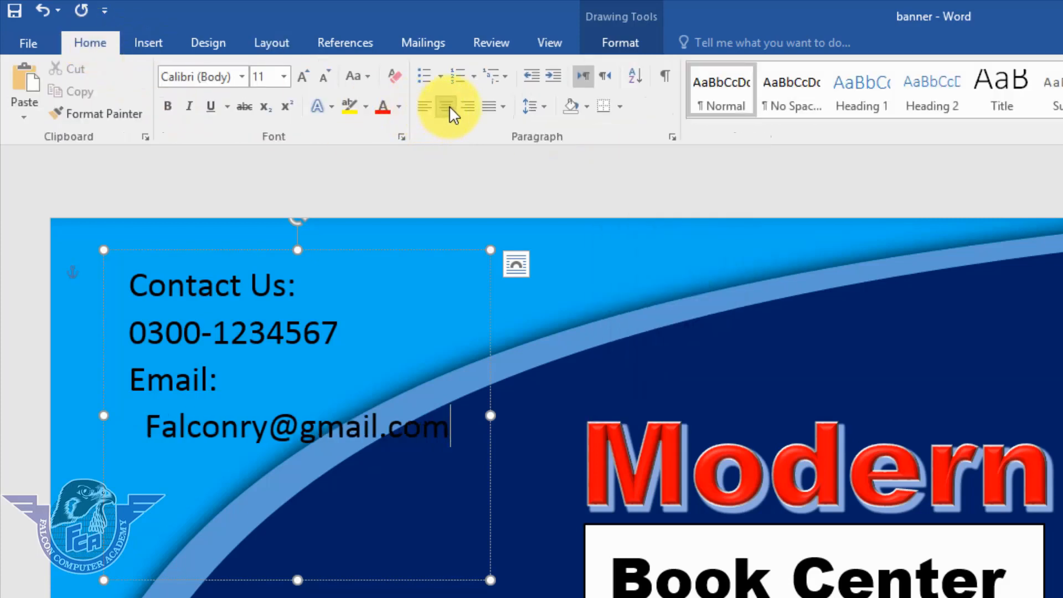
click(252, 347)
key(ctrl+a)
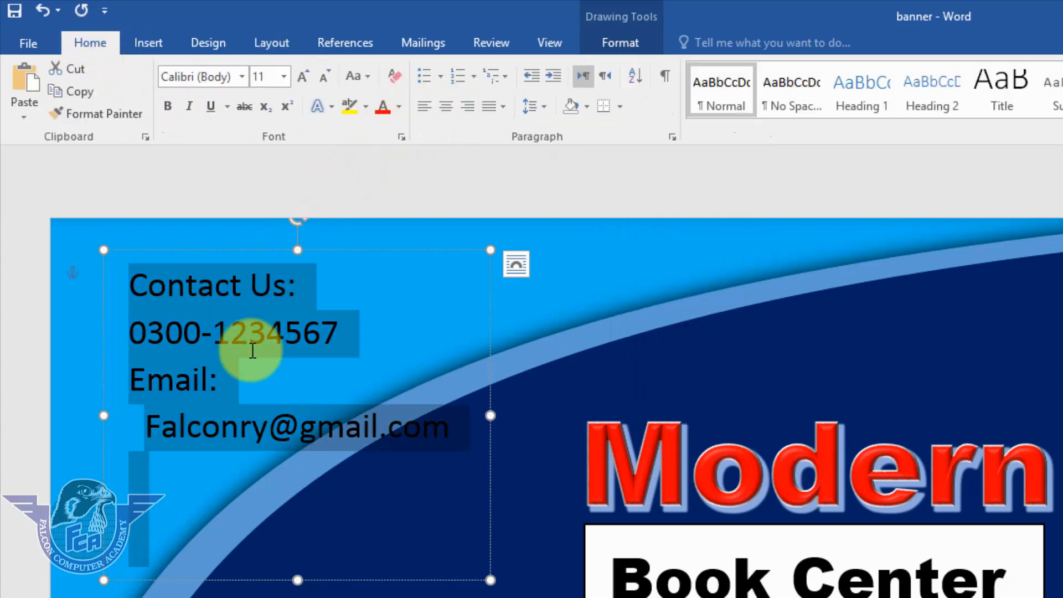
click(446, 107)
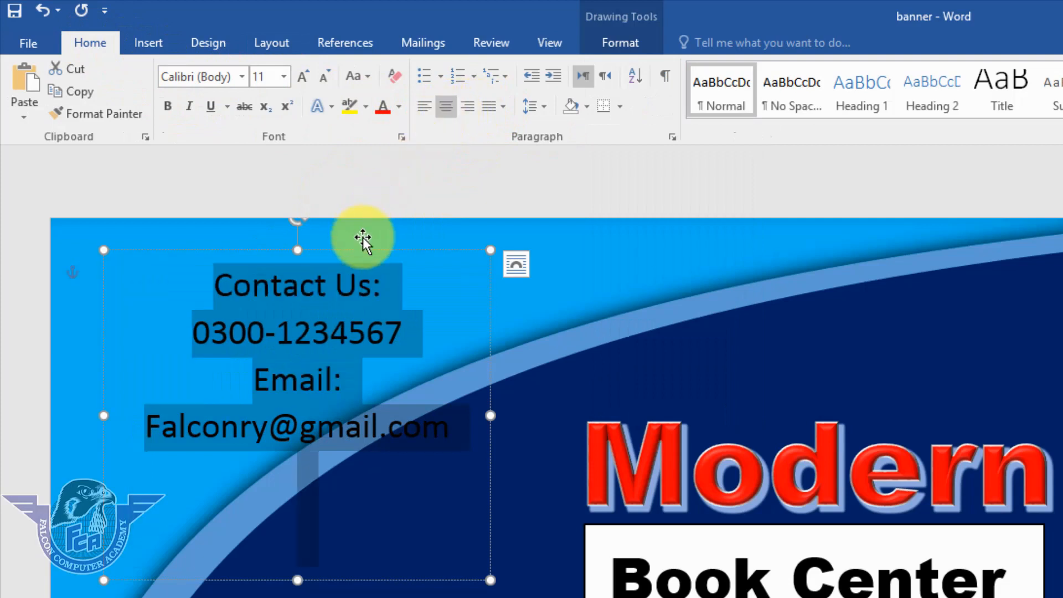
drag(360, 252, 284, 224)
drag(297, 198, 279, 210)
Shrink the contact text to 10 pt, make it bold and white, and nudge the box down.
drag(362, 386, 66, 265)
click(327, 85)
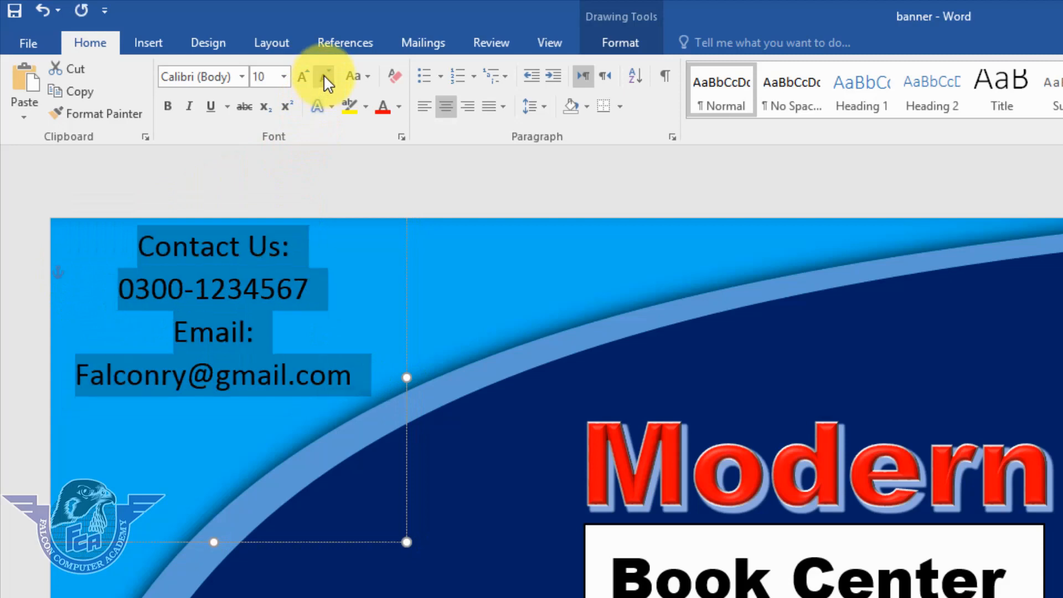
drag(327, 544, 324, 561)
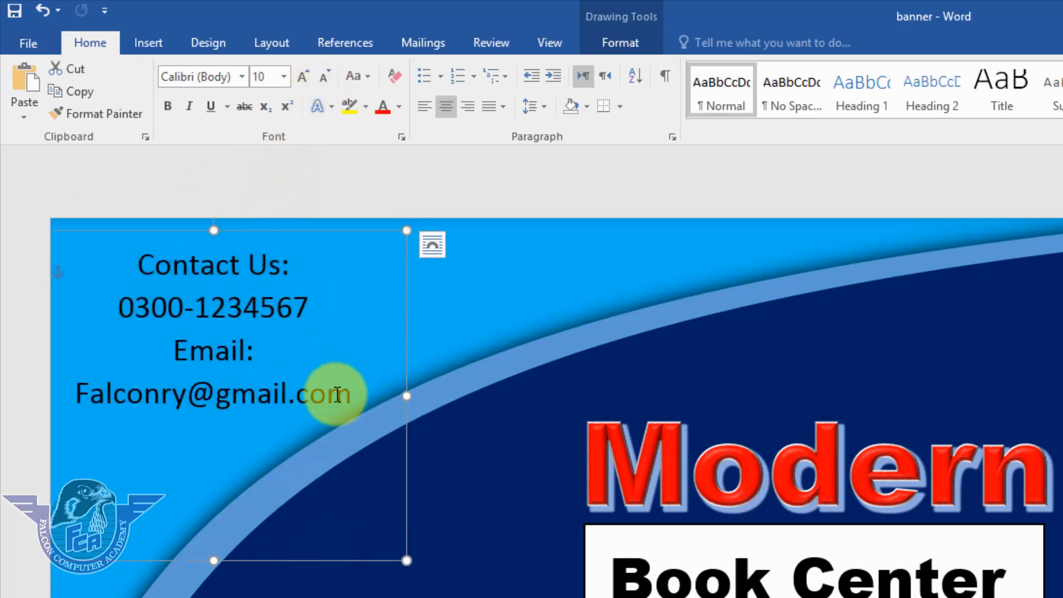
drag(313, 397, 58, 270)
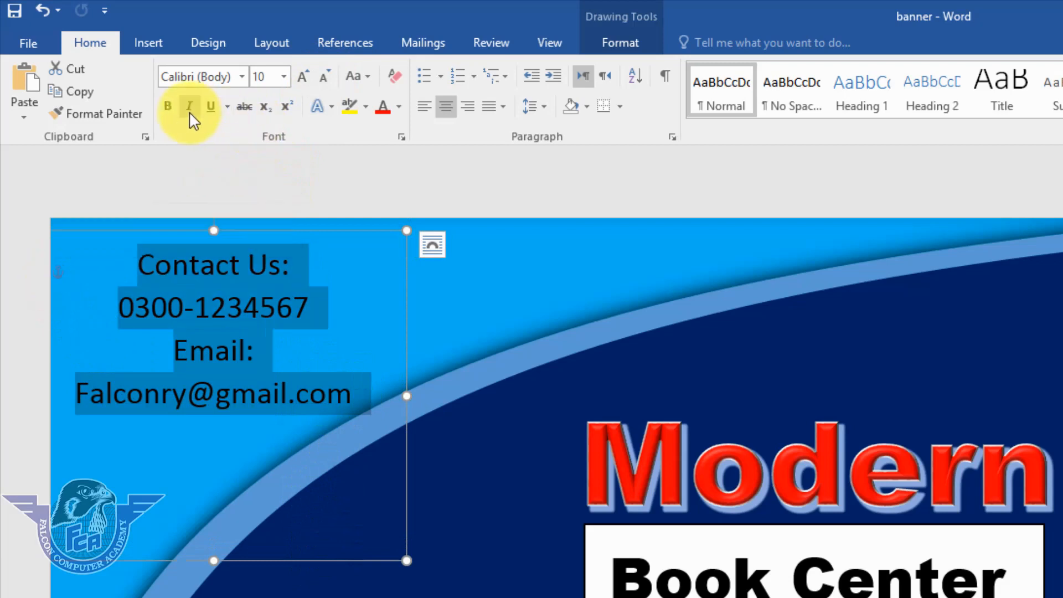
click(170, 107)
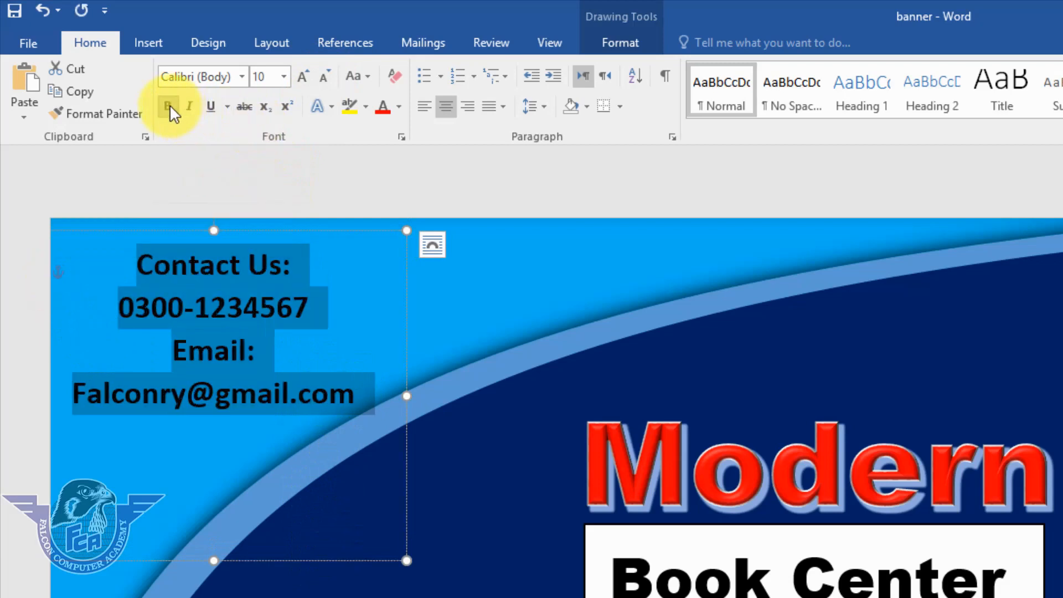
click(399, 107)
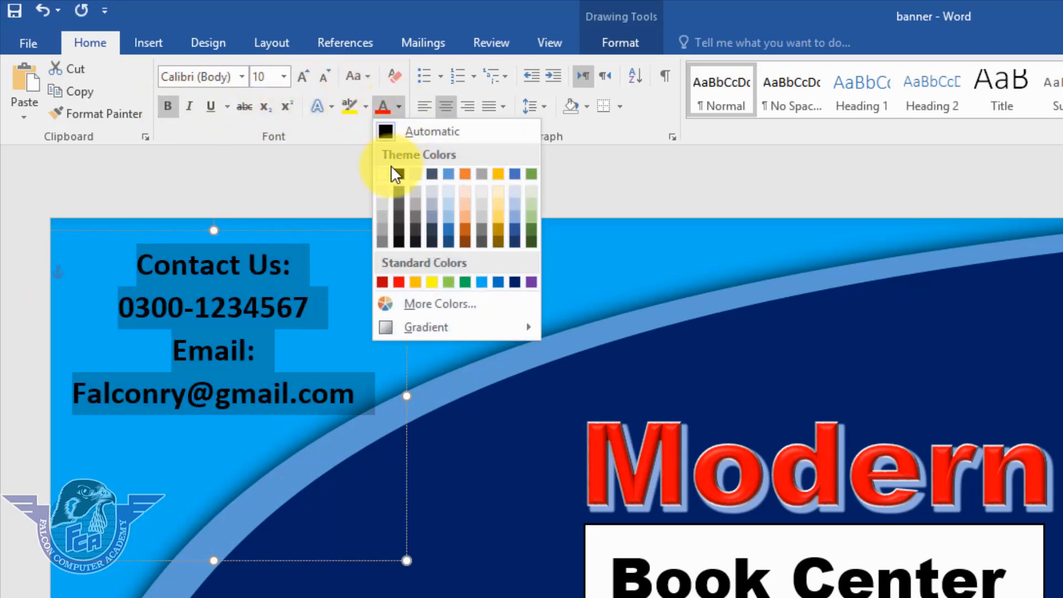
click(383, 175)
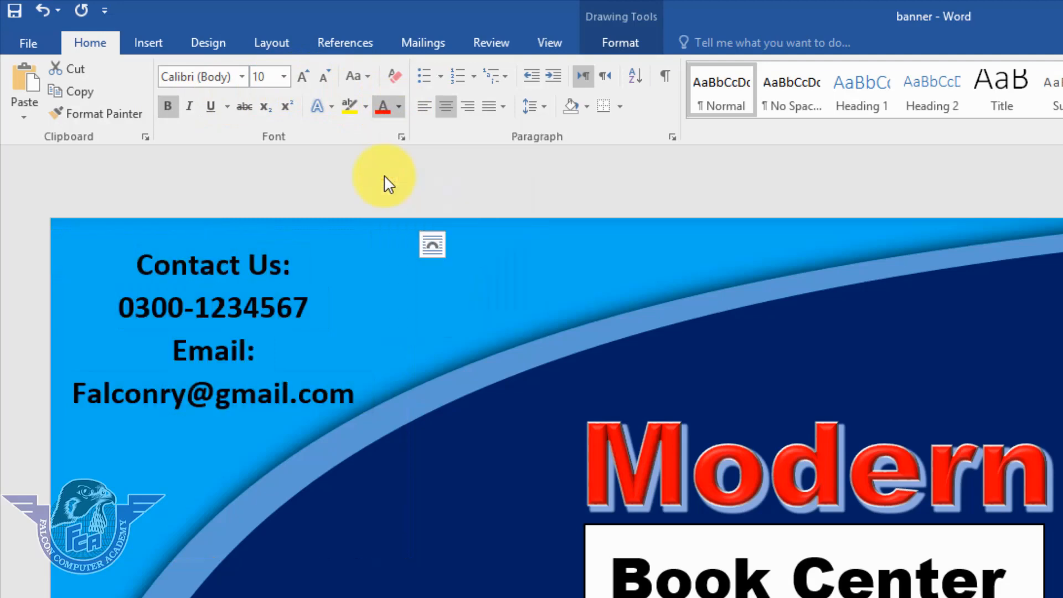
click(455, 186)
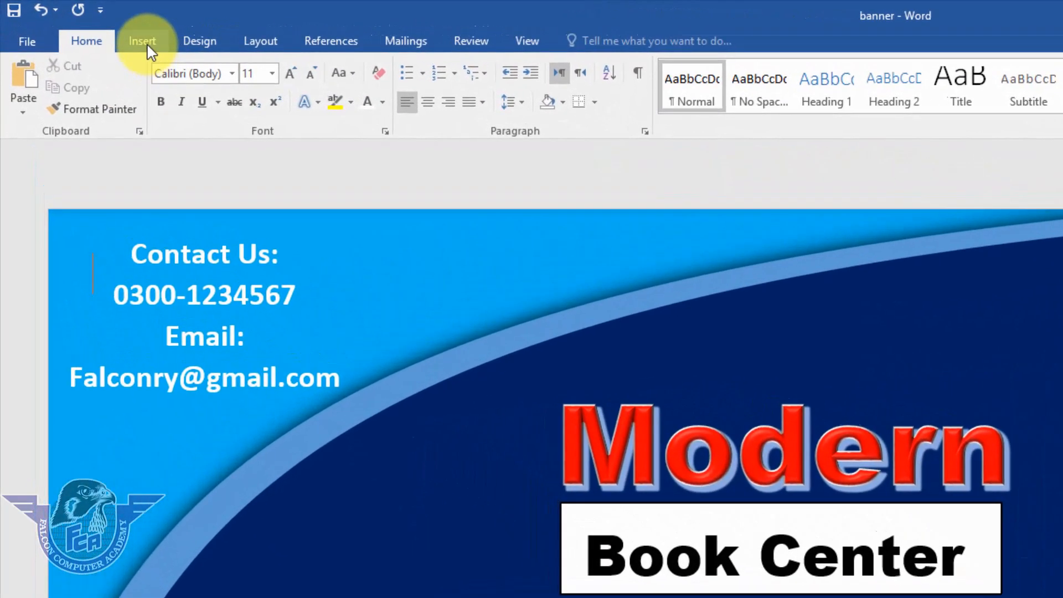
Insert the anyrgb.com (88) book-stack picture from the Desktop PNG folder.
click(92, 27)
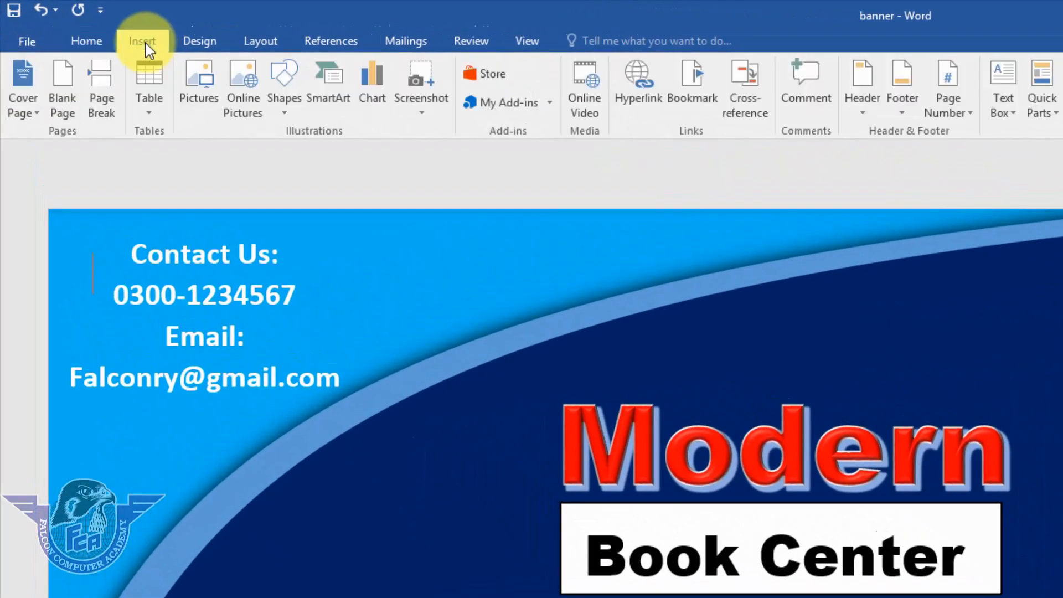
click(199, 75)
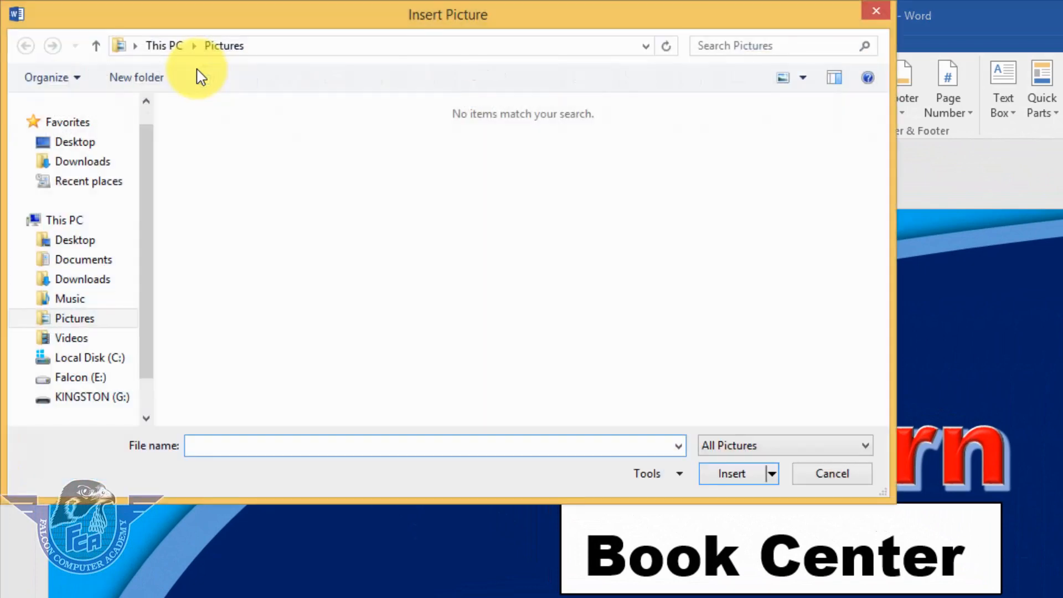
click(92, 145)
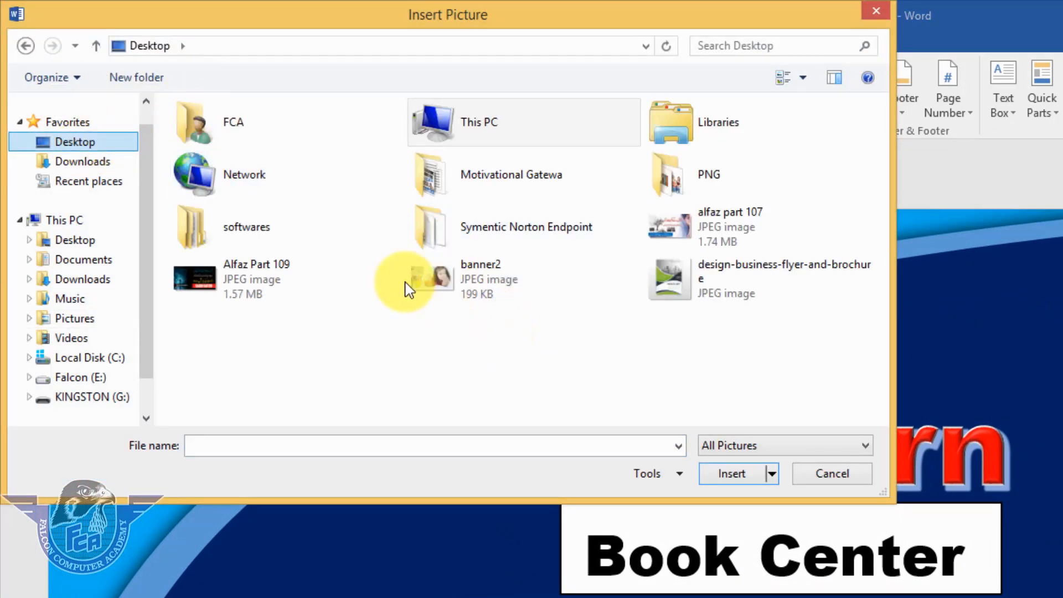
double_click(689, 180)
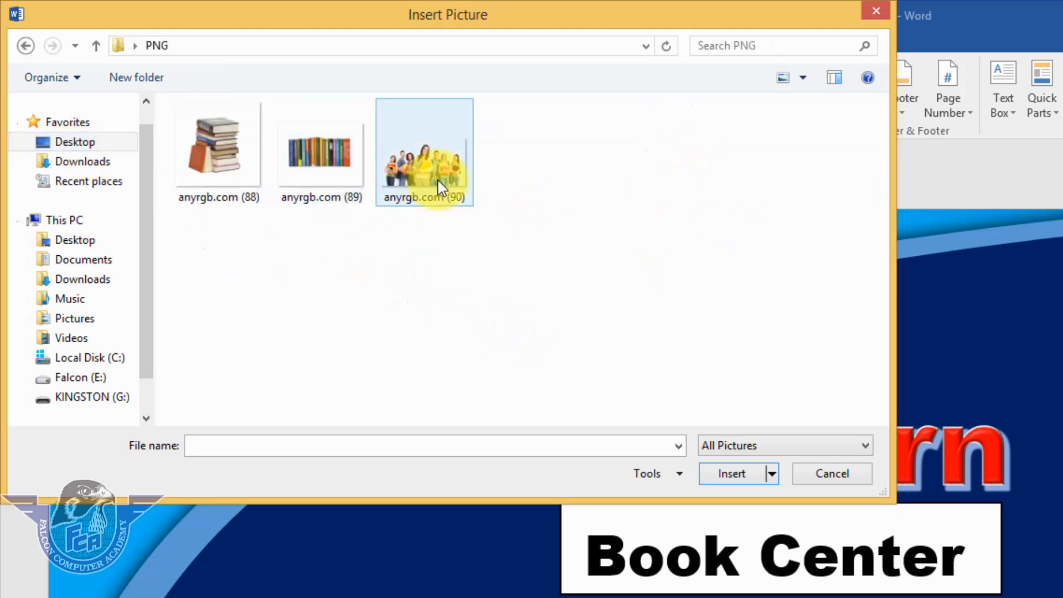
click(238, 171)
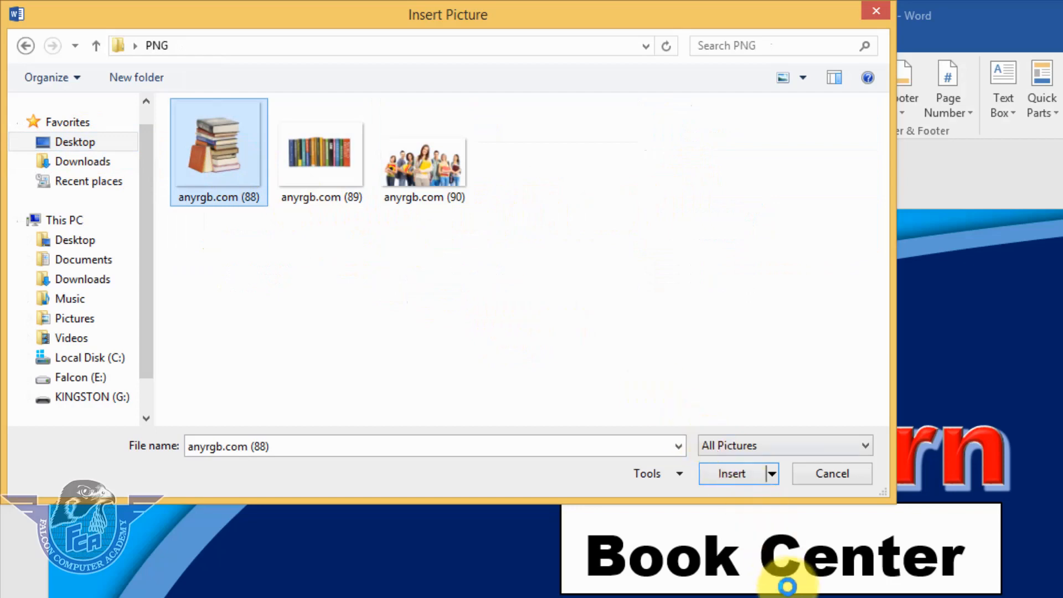
click(741, 476)
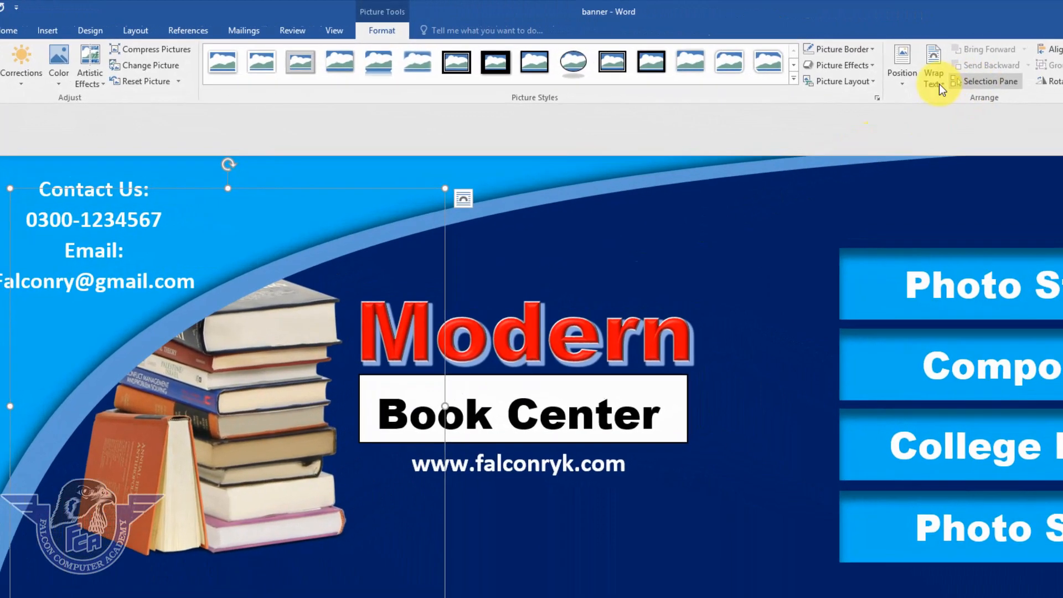
Set the picture to In Front of Text, shrink it, and place it below the website address.
click(940, 72)
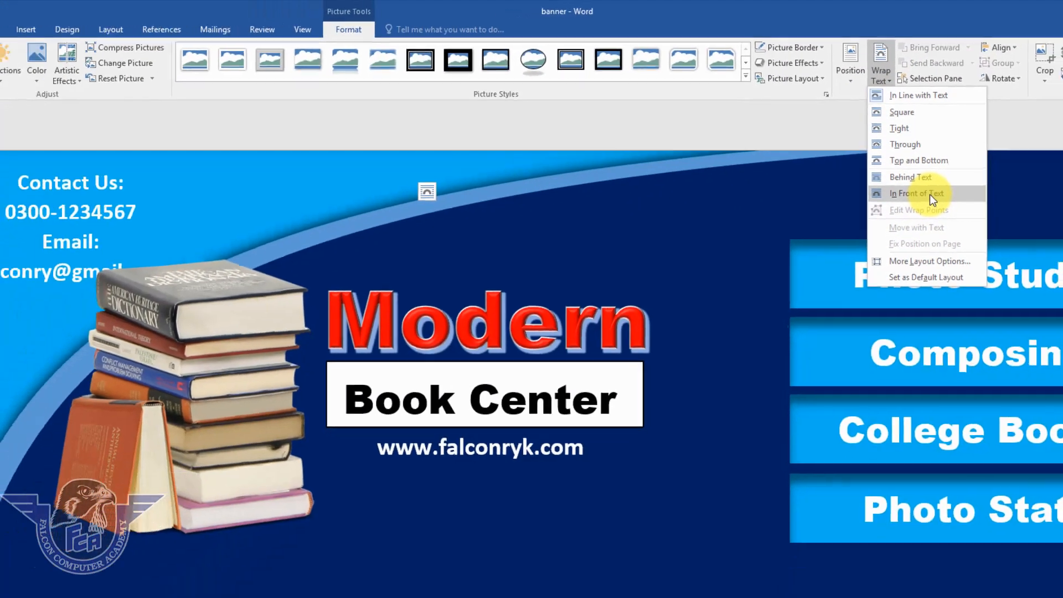
click(949, 288)
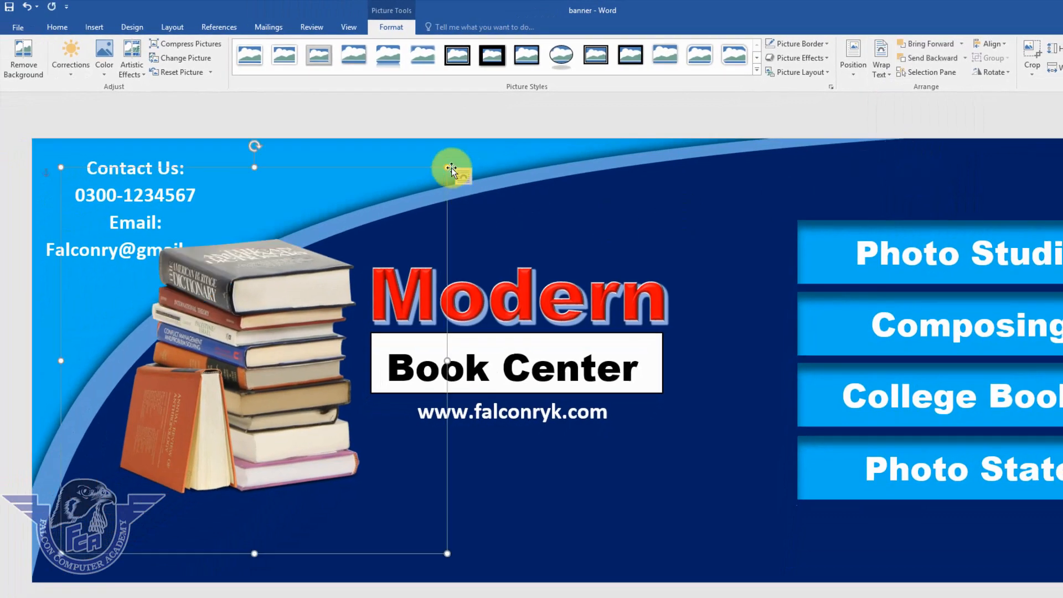
drag(442, 174, 220, 437)
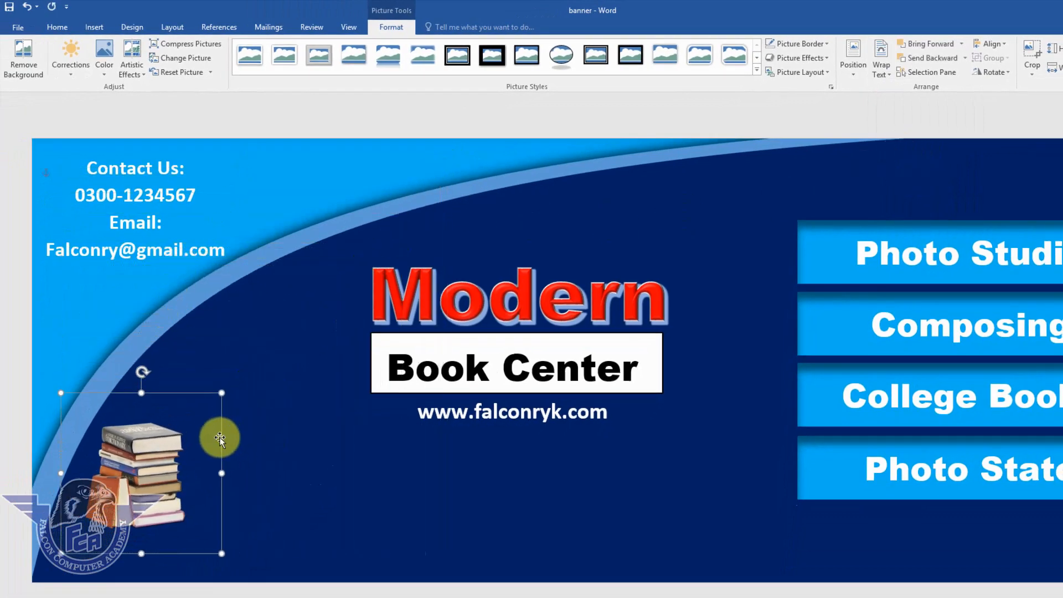
drag(159, 452, 527, 459)
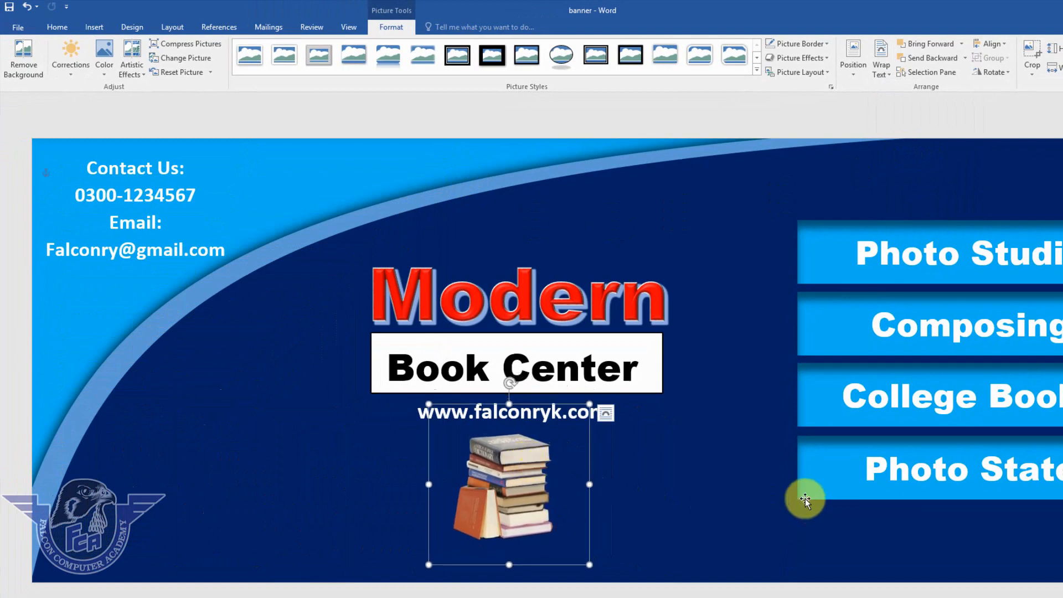